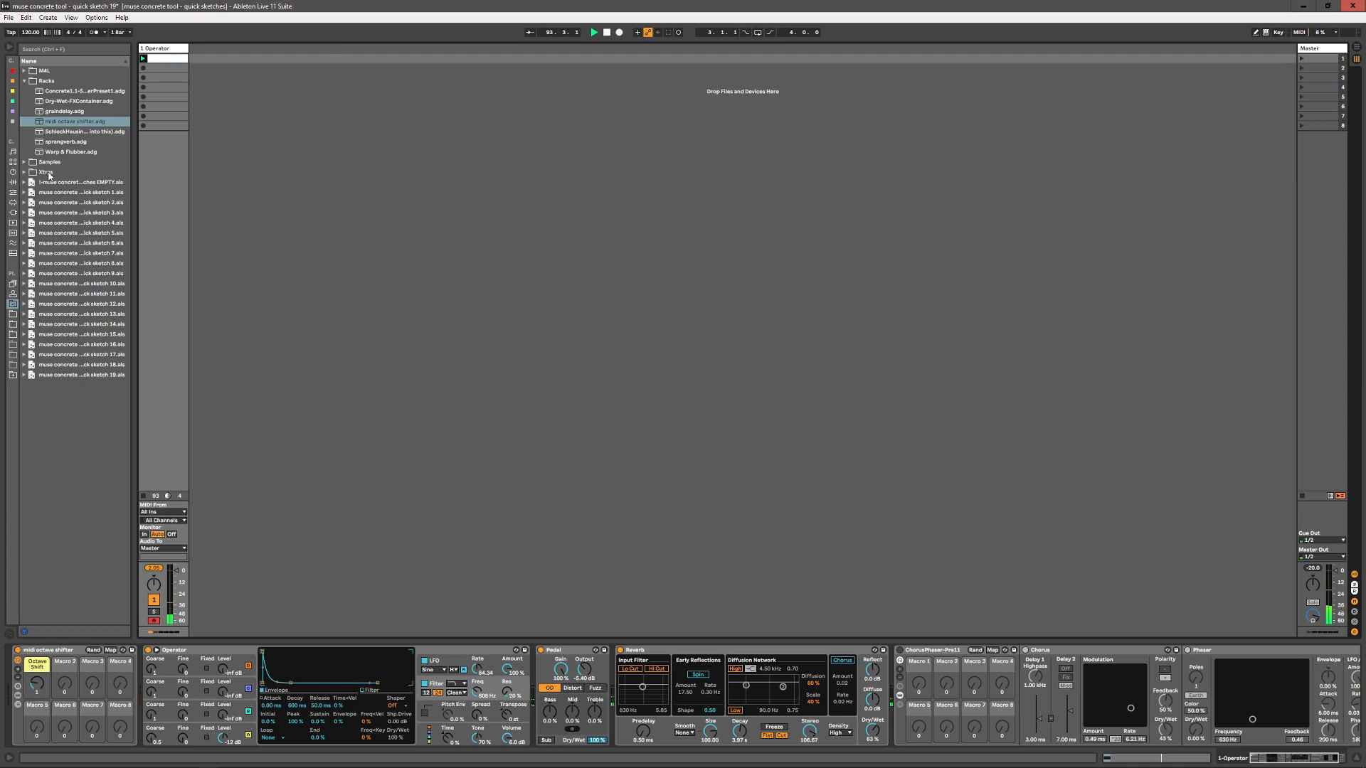
# - Collapse the Racks folder and insert a new MIDI track after the Operator track
pyautogui.click(24, 81)
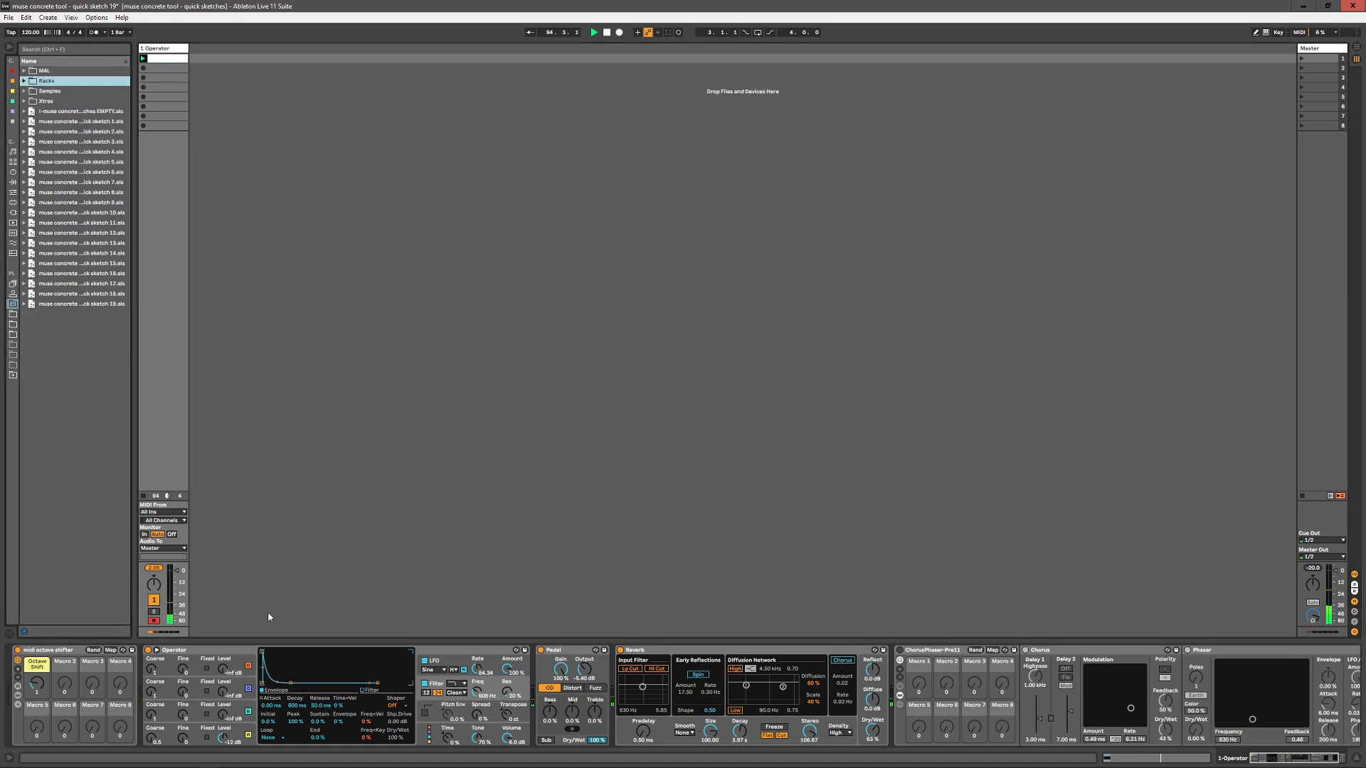
pyautogui.click(152, 48)
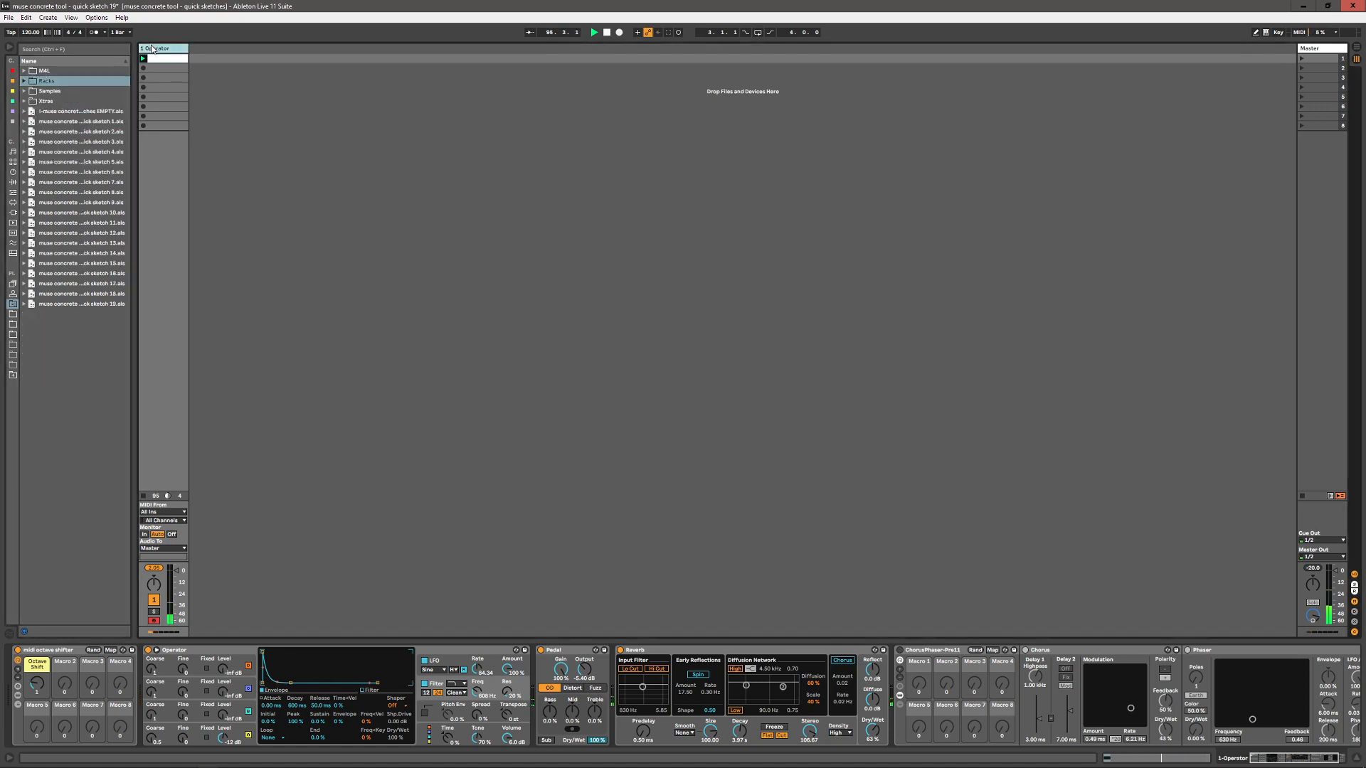
pyautogui.hotkey('ctrl', 'shift', 't')
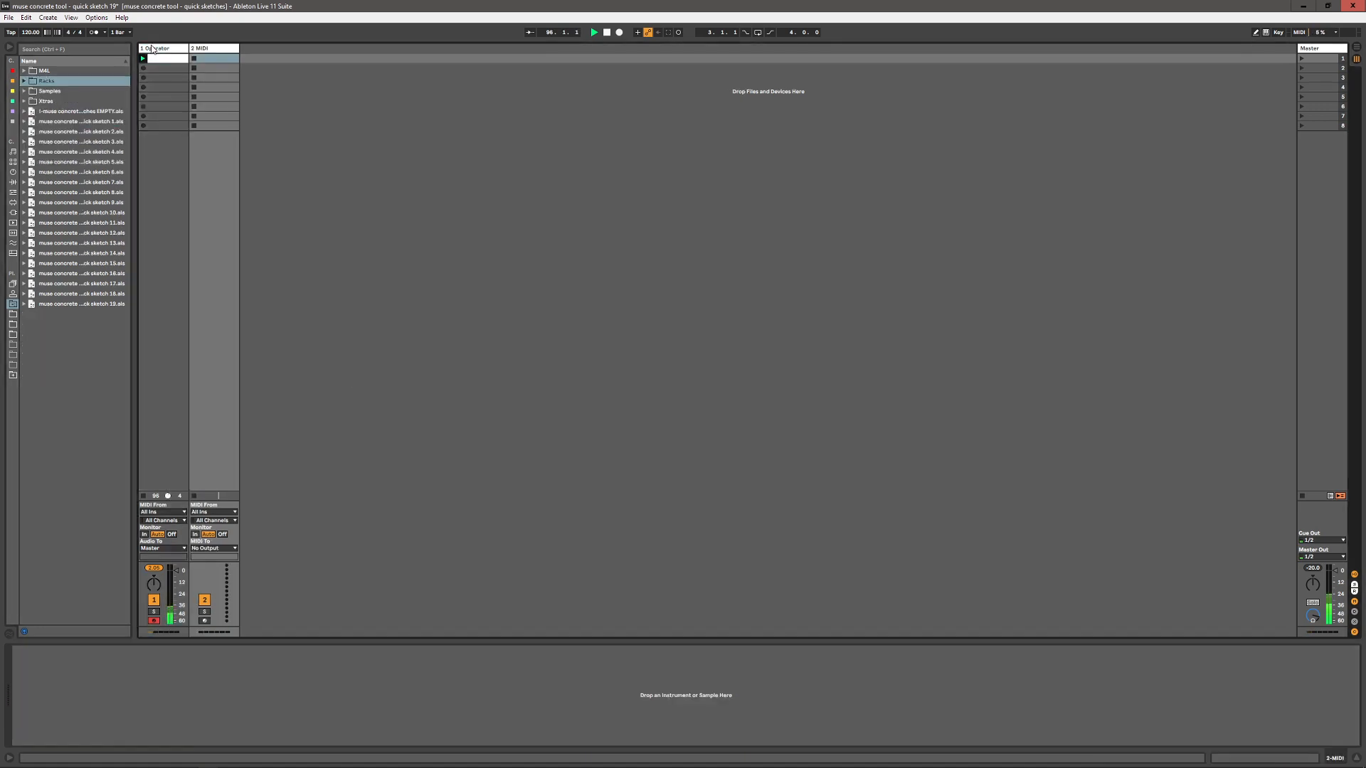
# - Expand the M4L folder, widen the browser so full names fit, and browse the Randomizer and Tempo Auto Randomizer devices
pyautogui.click(45, 101)
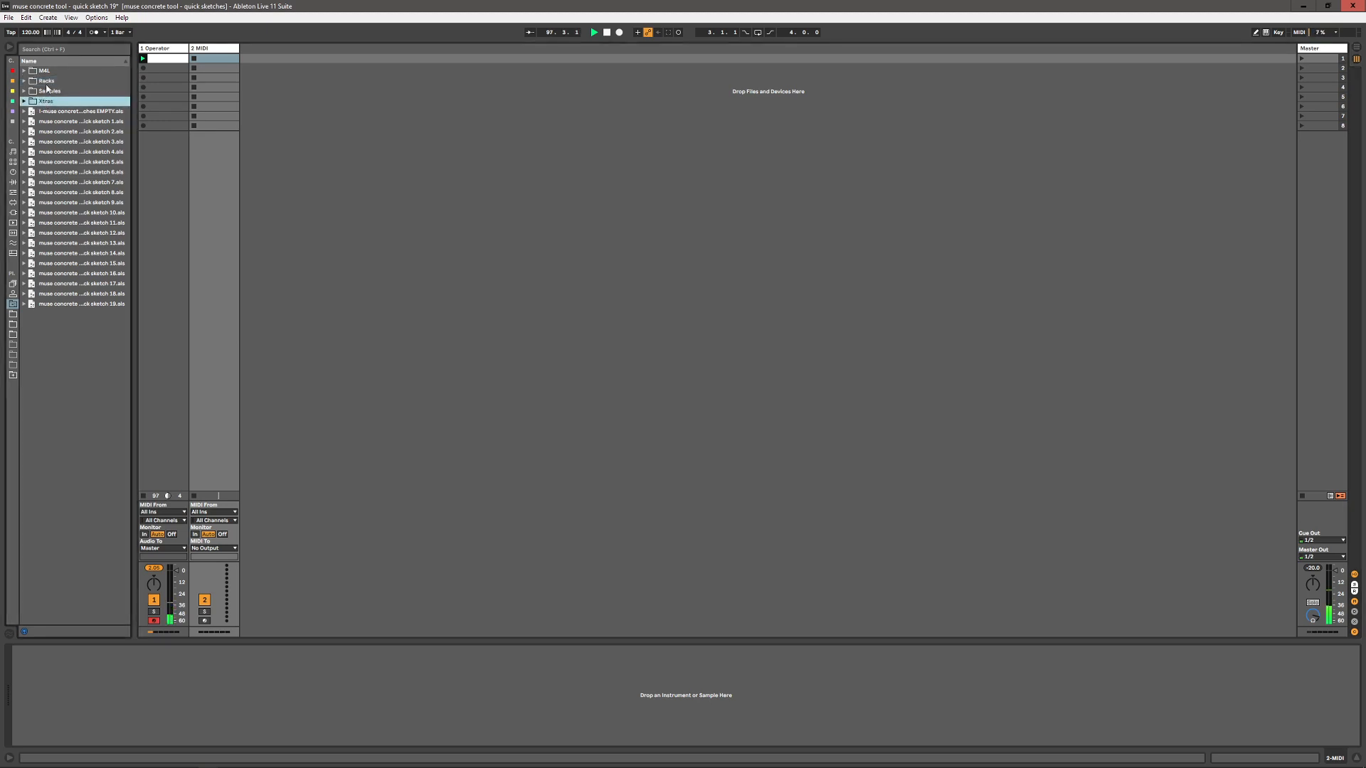
pyautogui.doubleClick(44, 71)
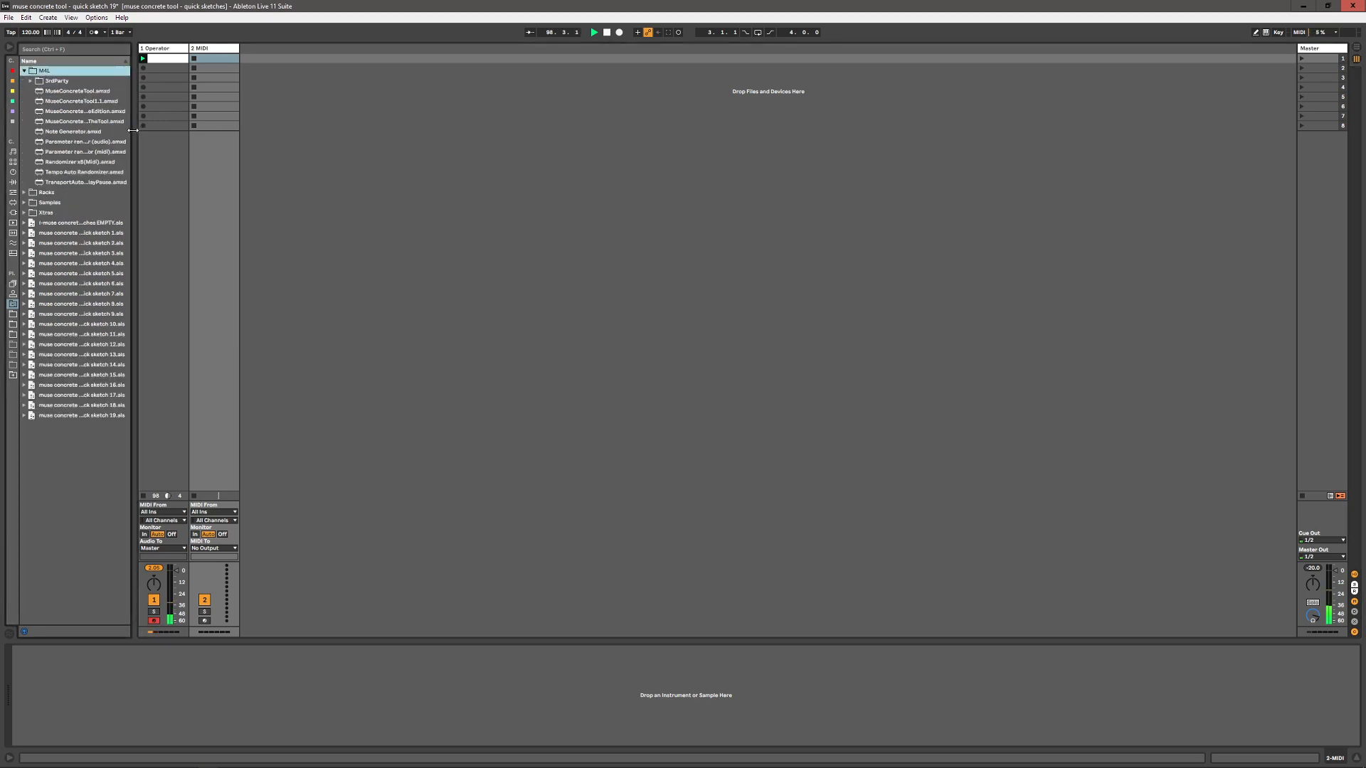
pyautogui.moveTo(131, 134); pyautogui.dragTo(204, 135)
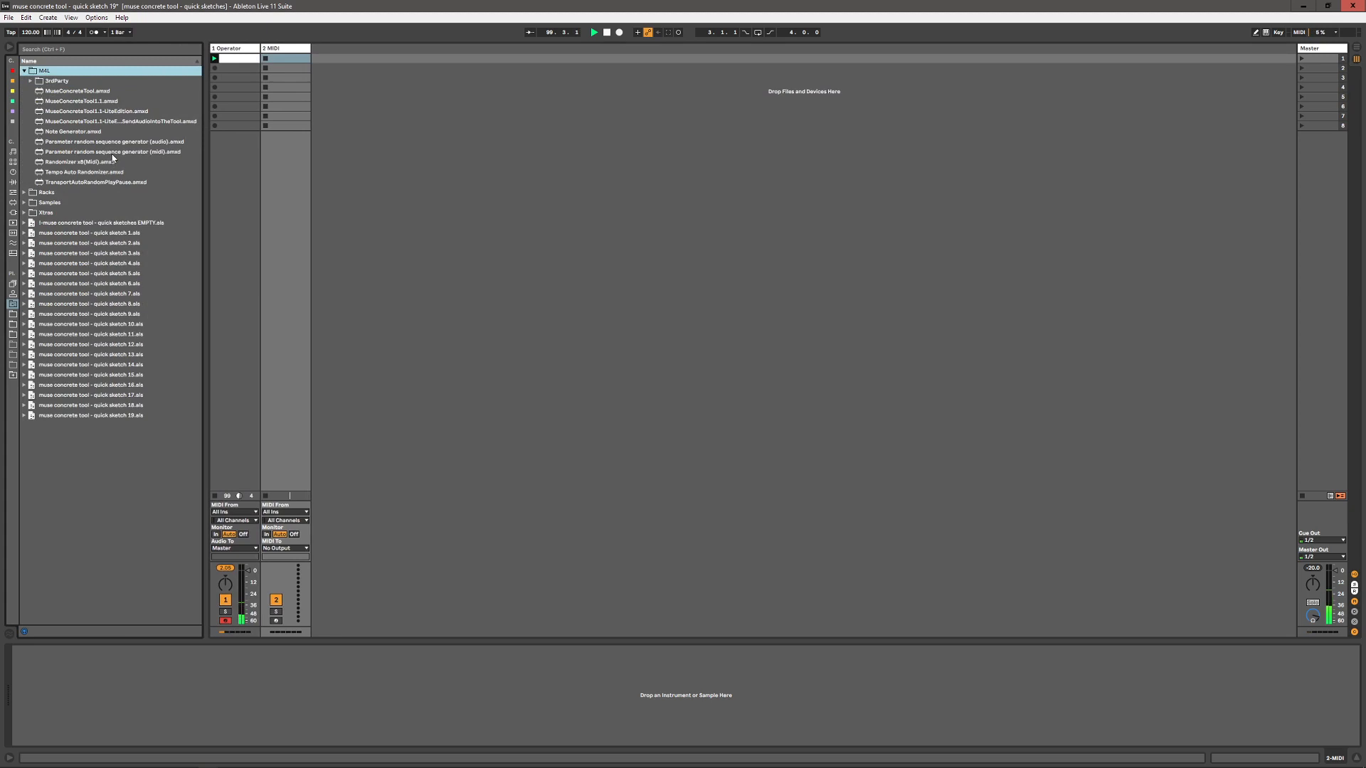
pyautogui.click(74, 175)
pyautogui.click(71, 162)
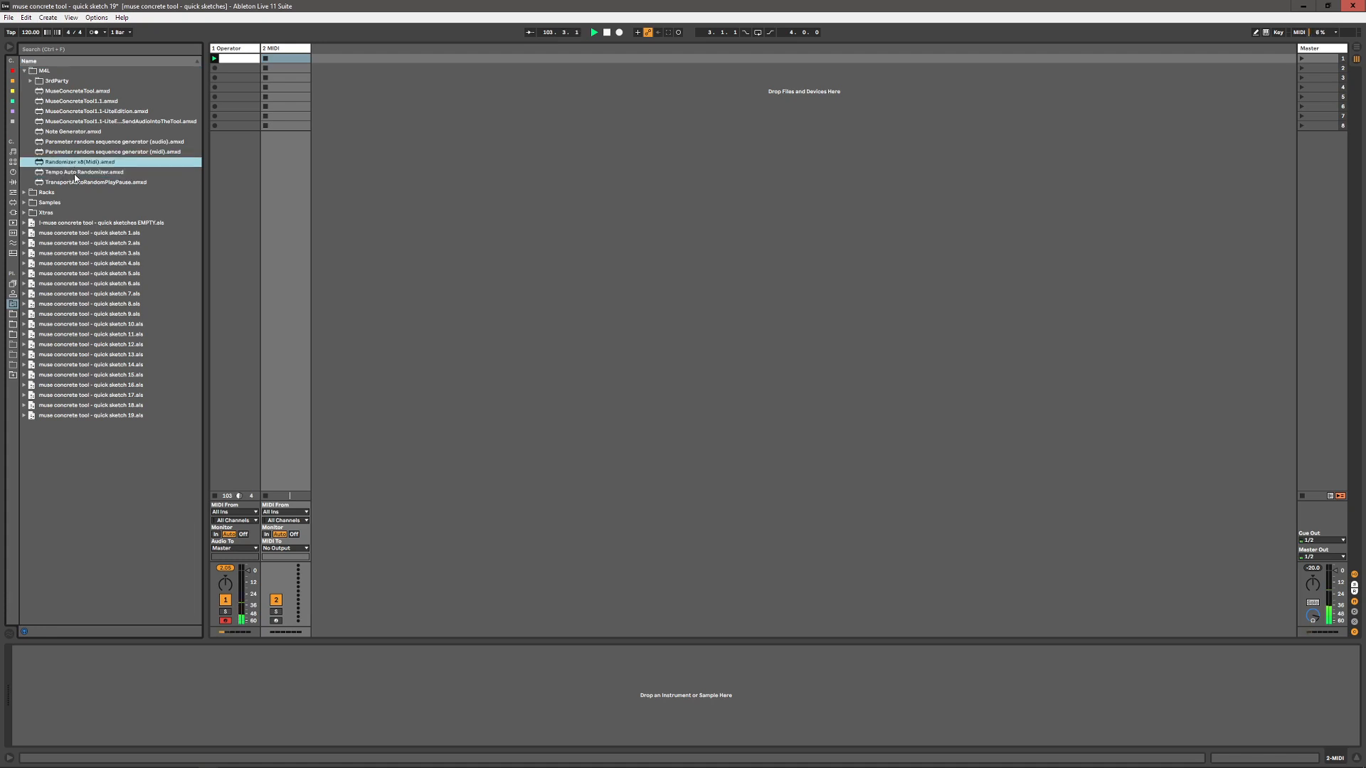
pyautogui.click(74, 174)
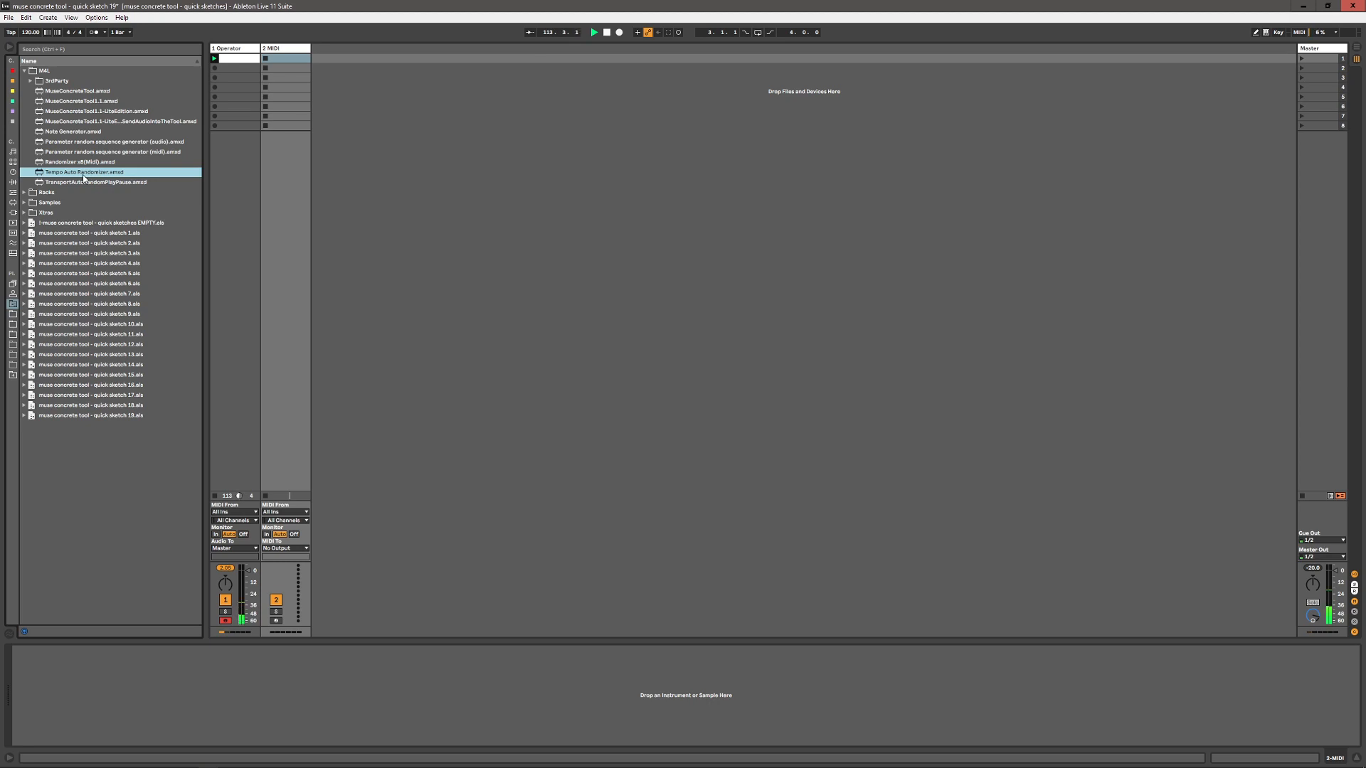
# - Continue playback and examine the Operator track's clip and its device chain
pyautogui.click(245, 64)
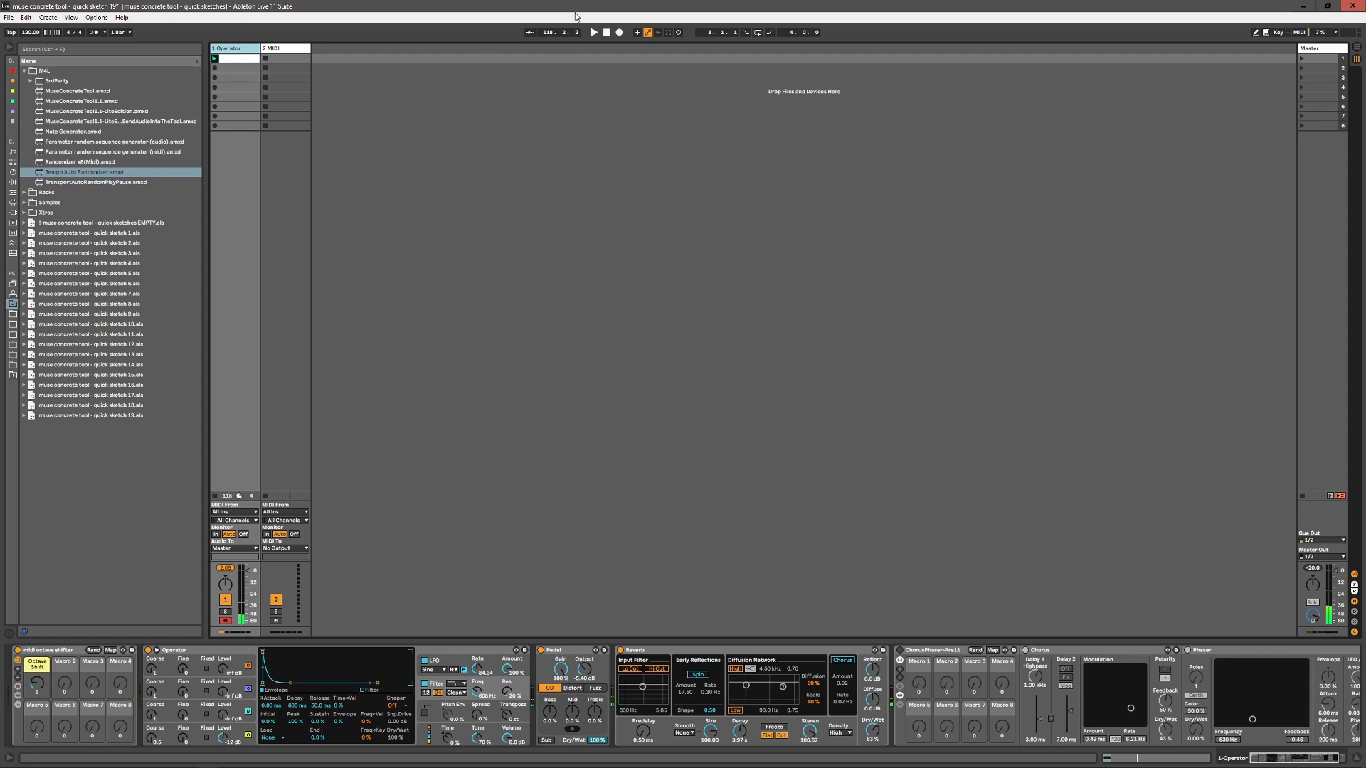
pyautogui.hotkey('shift', 'space')
pyautogui.doubleClick(237, 59)
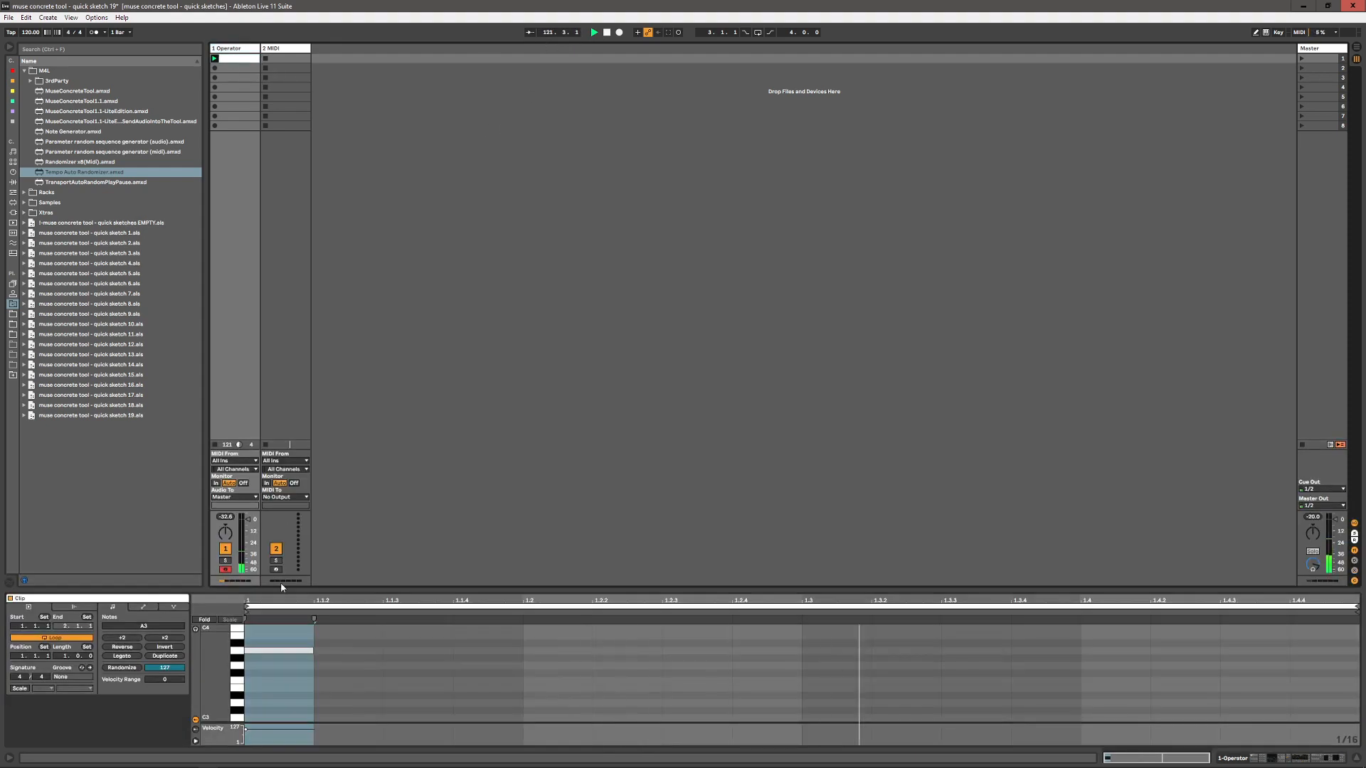
pyautogui.click(237, 48)
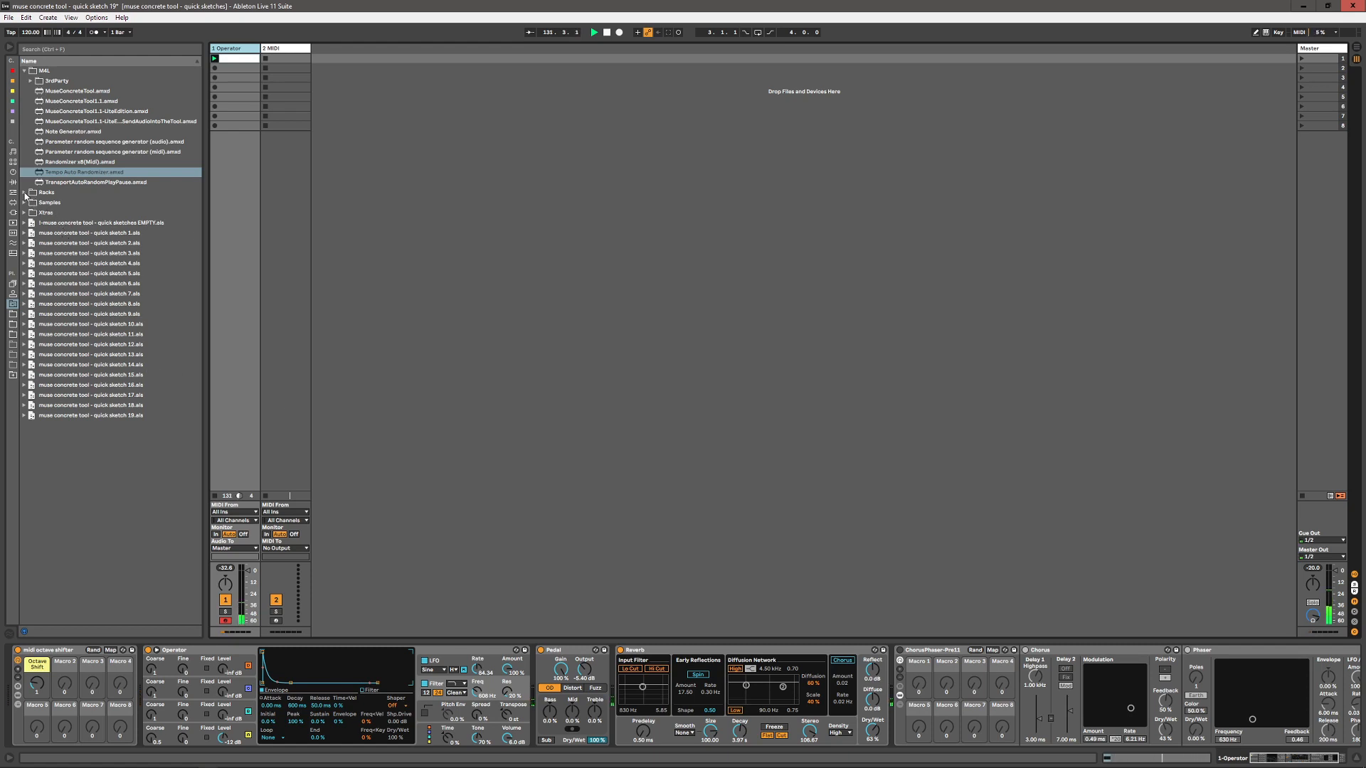
# - Add the TransportAutoRandomPlayPause device to the MIDI track and switch it on
pyautogui.click(72, 183)
pyautogui.moveTo(72, 182); pyautogui.dragTo(292, 98)
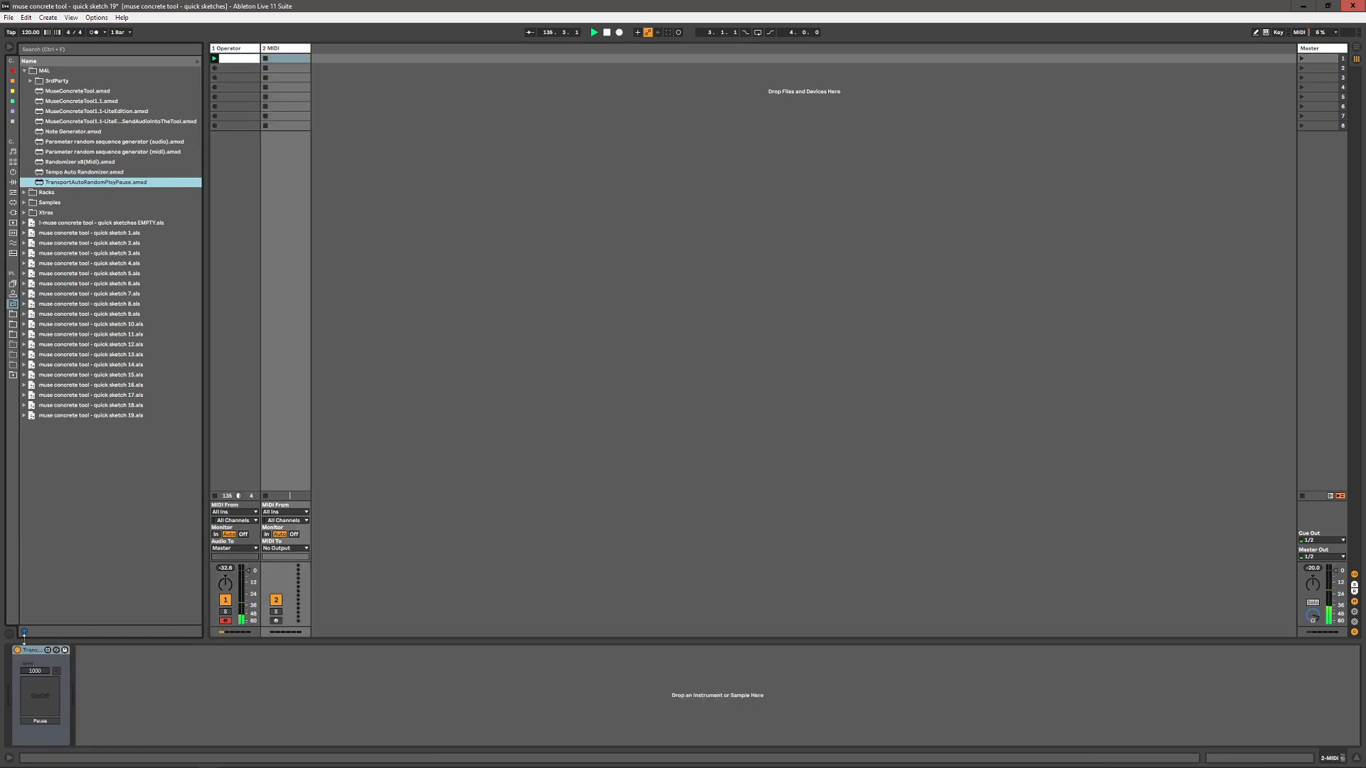
pyautogui.click(56, 701)
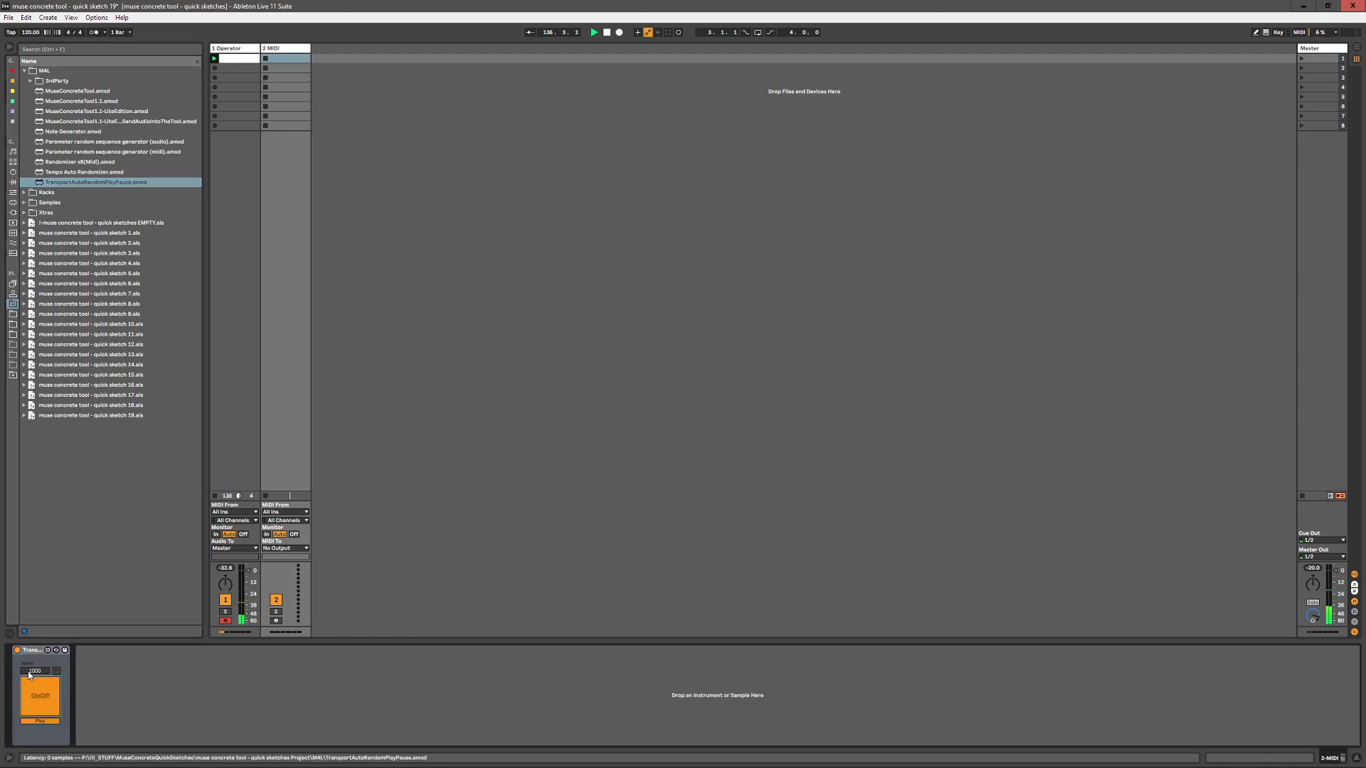
pyautogui.moveTo(29, 675); pyautogui.dragTo(40, 674)
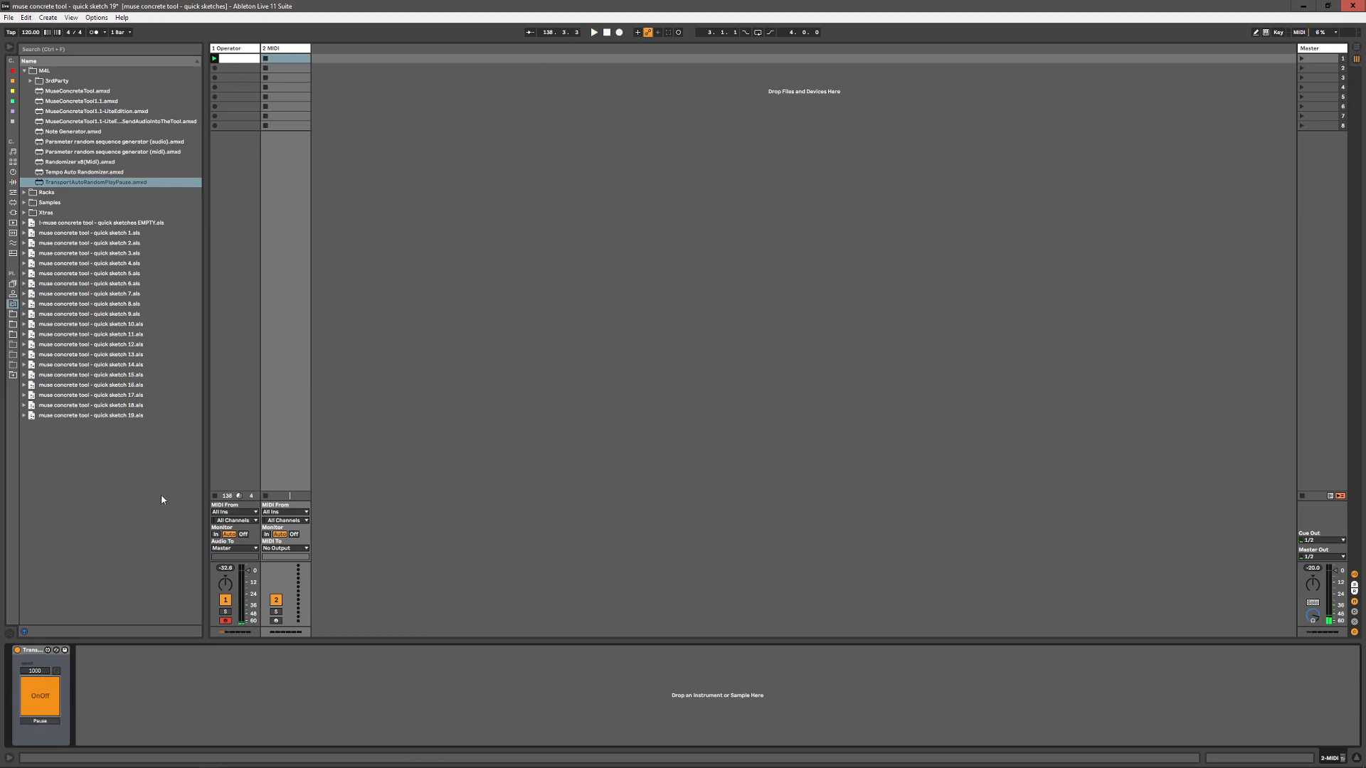
# - Review the single note in the Operator clip while the transport pauses and resumes at random
pyautogui.click(242, 64)
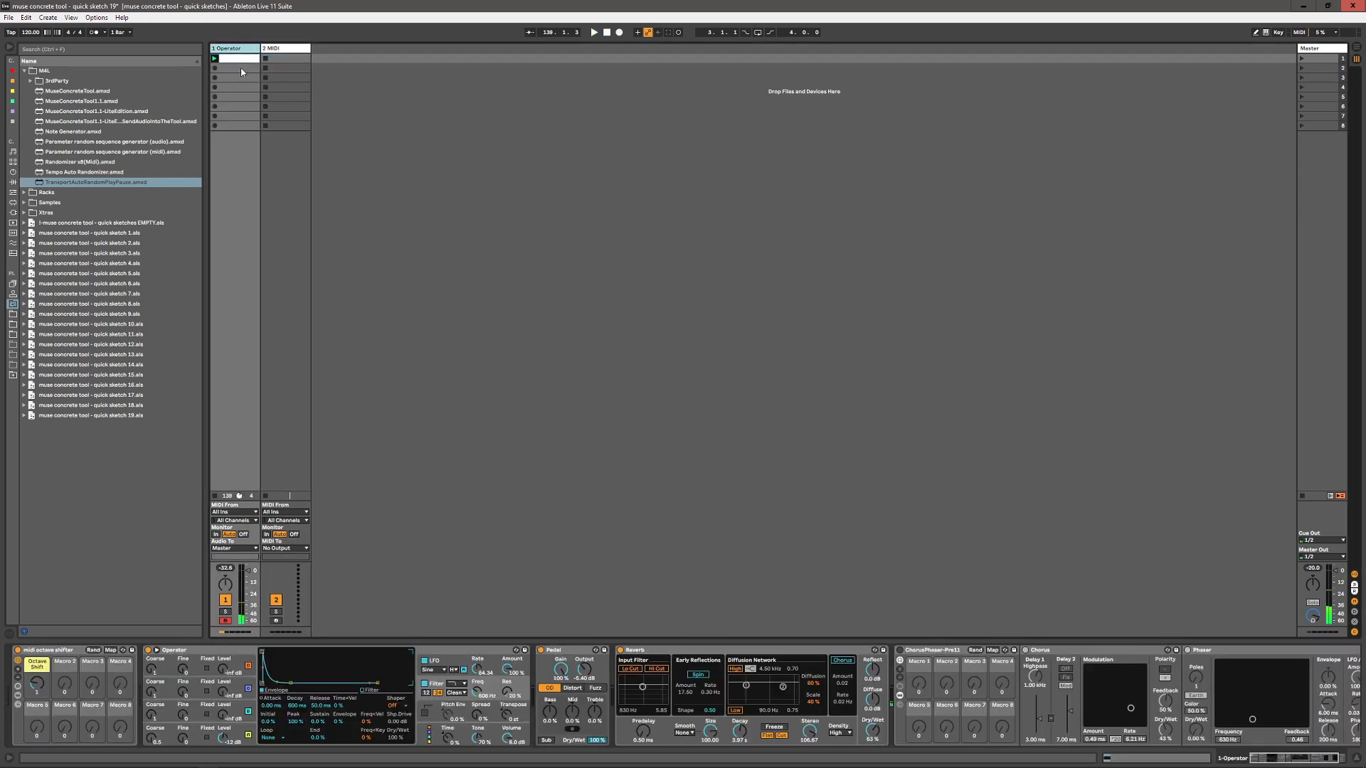
pyautogui.doubleClick(240, 59)
pyautogui.click(281, 651)
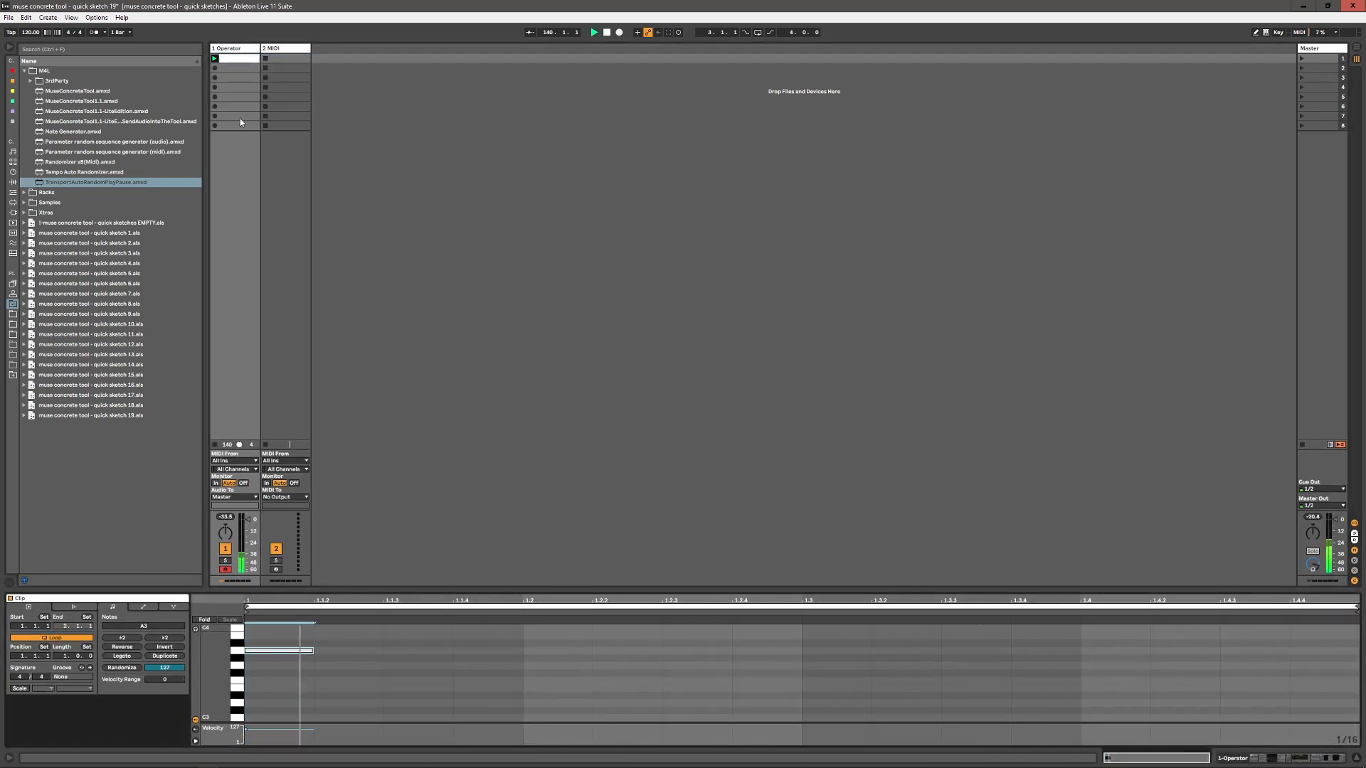
pyautogui.doubleClick(242, 49)
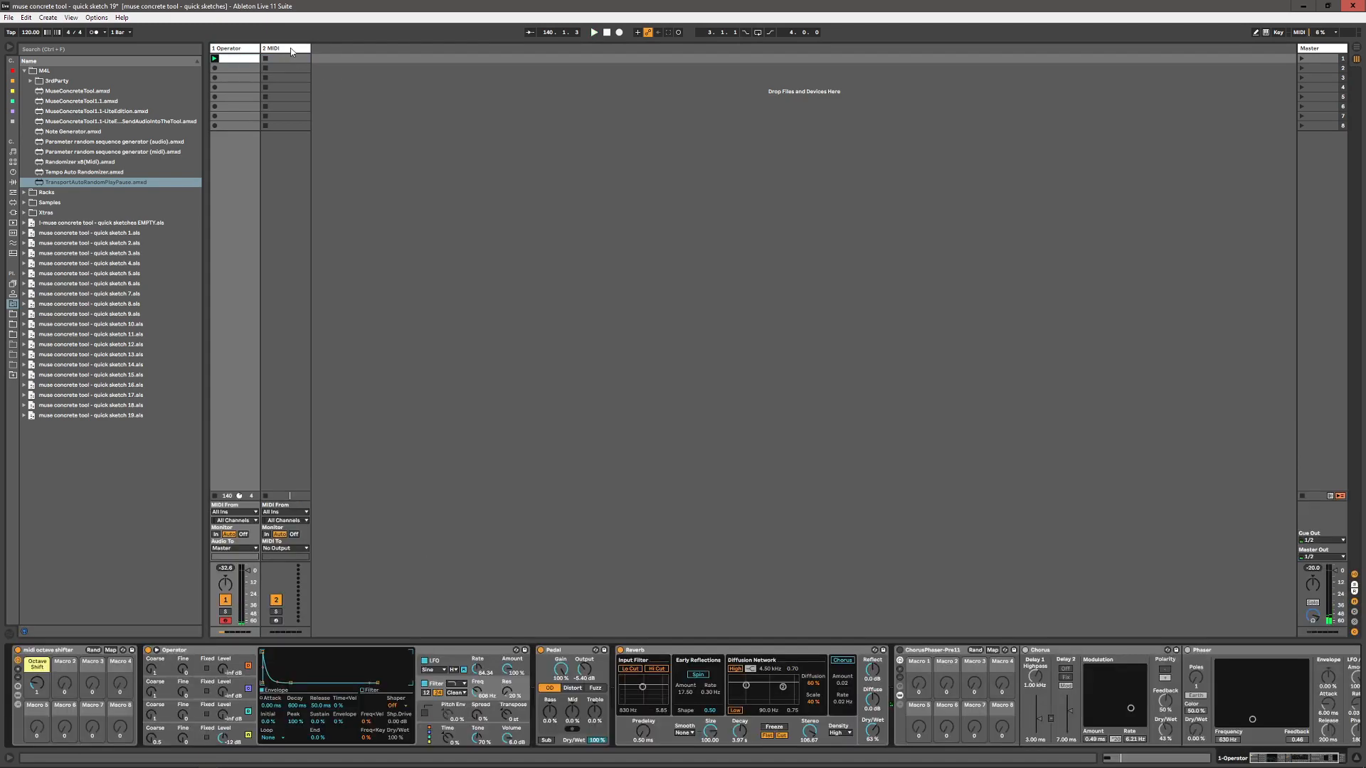
pyautogui.click(290, 52)
# - Search the browser for "delay", add the Delay effect to the Operator track, and raise its Dry/Wet
pyautogui.click(252, 50)
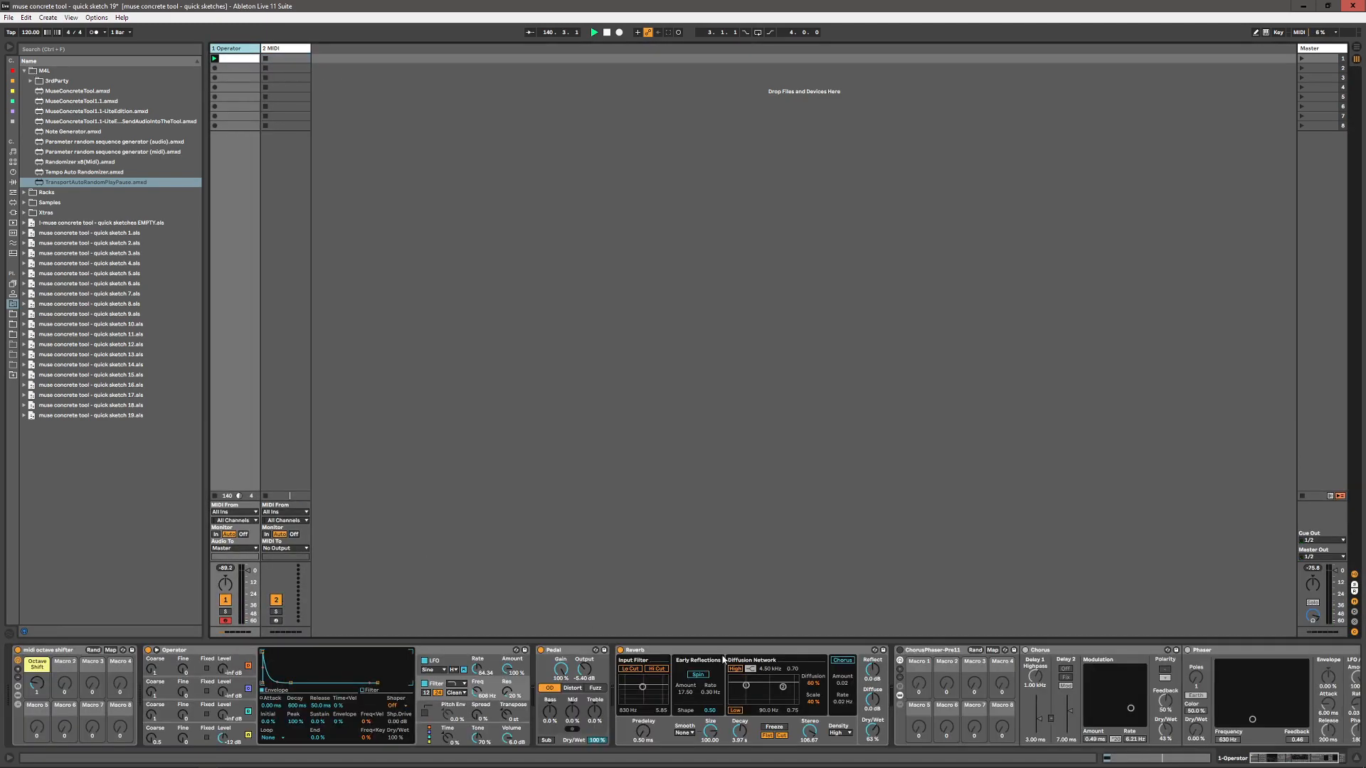
pyautogui.click(568, 650)
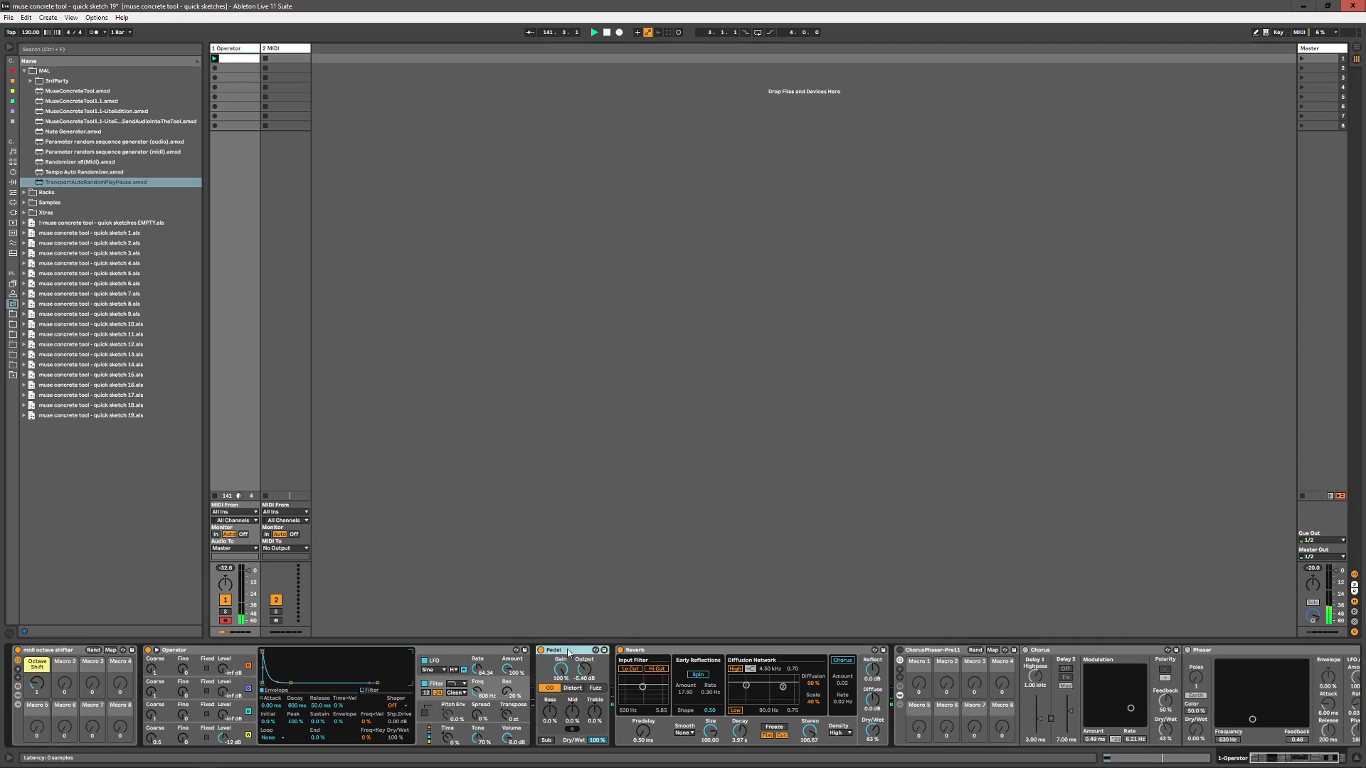
pyautogui.hotkey('ctrl', 'f')
pyautogui.write('delay')
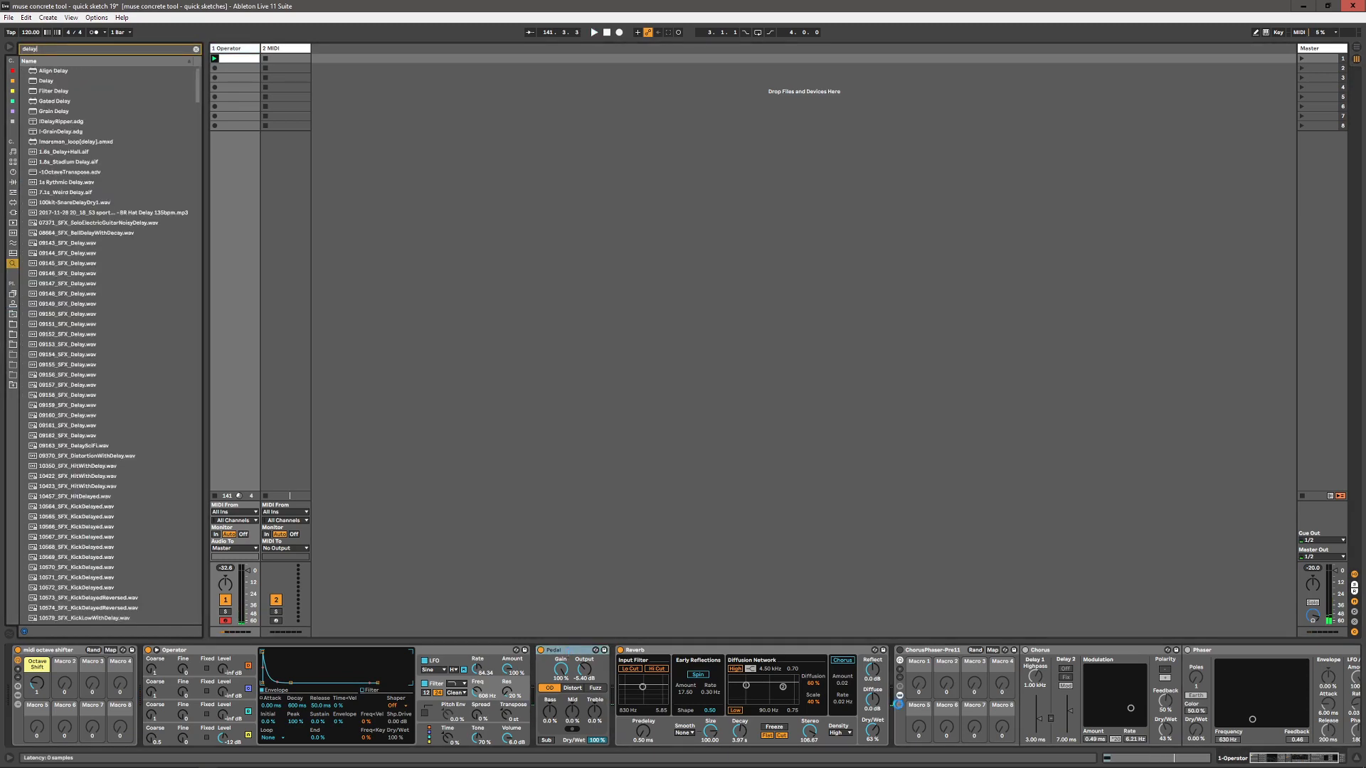
pyautogui.press('Down')
pyautogui.press('Return')
pyautogui.moveTo(759, 669); pyautogui.dragTo(757, 697)
pyautogui.moveTo(825, 738); pyautogui.dragTo(828, 688)
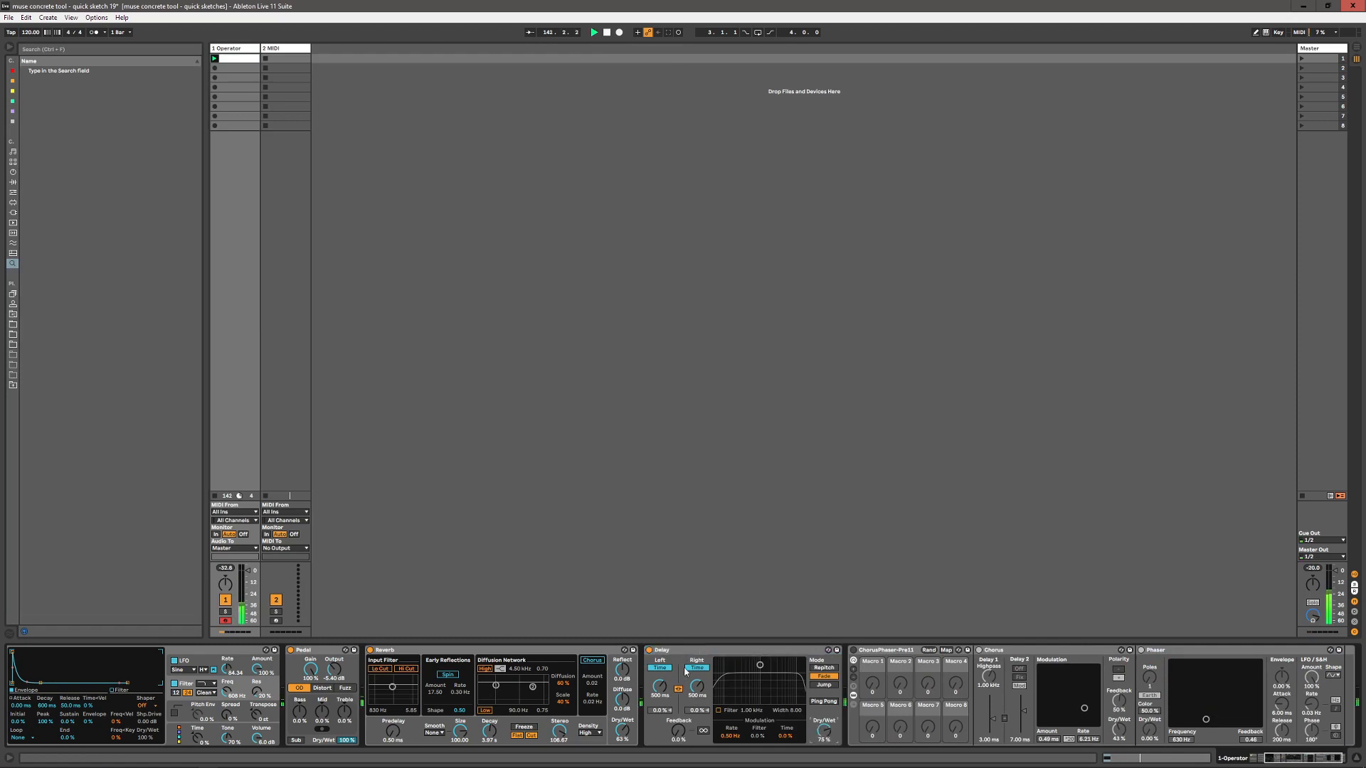
# - Show the Delay's left time automation in the Operator clip, unlink the envelope, and draw a stepped curve over about three bars
pyautogui.rightClick(663, 687)
pyautogui.click(660, 678)
pyautogui.rightClick(661, 685)
pyautogui.click(672, 689)
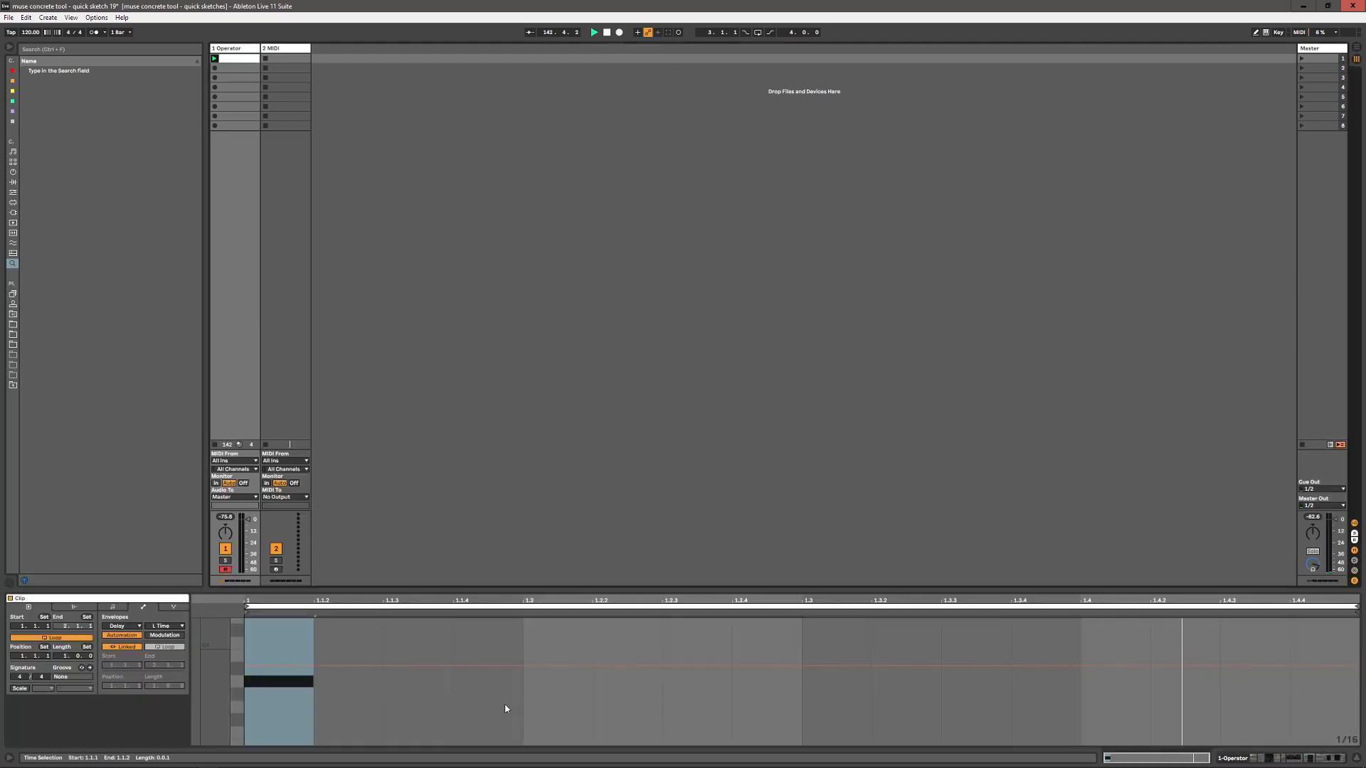
pyautogui.click(108, 645)
pyautogui.moveTo(188, 673); pyautogui.dragTo(191, 591)
pyautogui.press('b')
pyautogui.moveTo(316, 686)
pyautogui.mouseDown()
pyautogui.moveTo(507, 678)
pyautogui.moveTo(635, 639)
pyautogui.mouseUp()
pyautogui.moveTo(584, 711)
pyautogui.mouseDown()
pyautogui.moveTo(890, 713)
pyautogui.moveTo(932, 667)
pyautogui.moveTo(1119, 713)
pyautogui.moveTo(1354, 691)
pyautogui.mouseUp()
pyautogui.moveTo(478, 718); pyautogui.dragTo(506, 718)
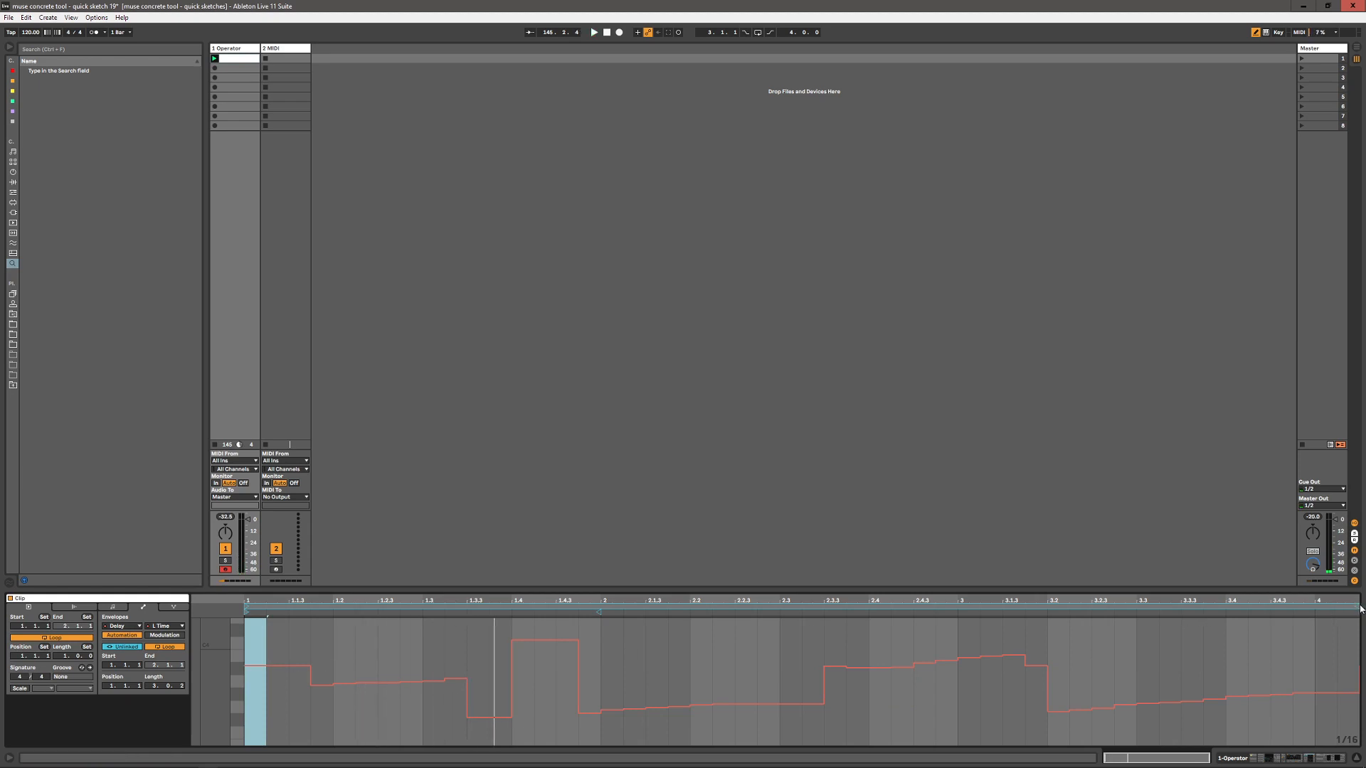
pyautogui.hotkey('ctrl', 'a')
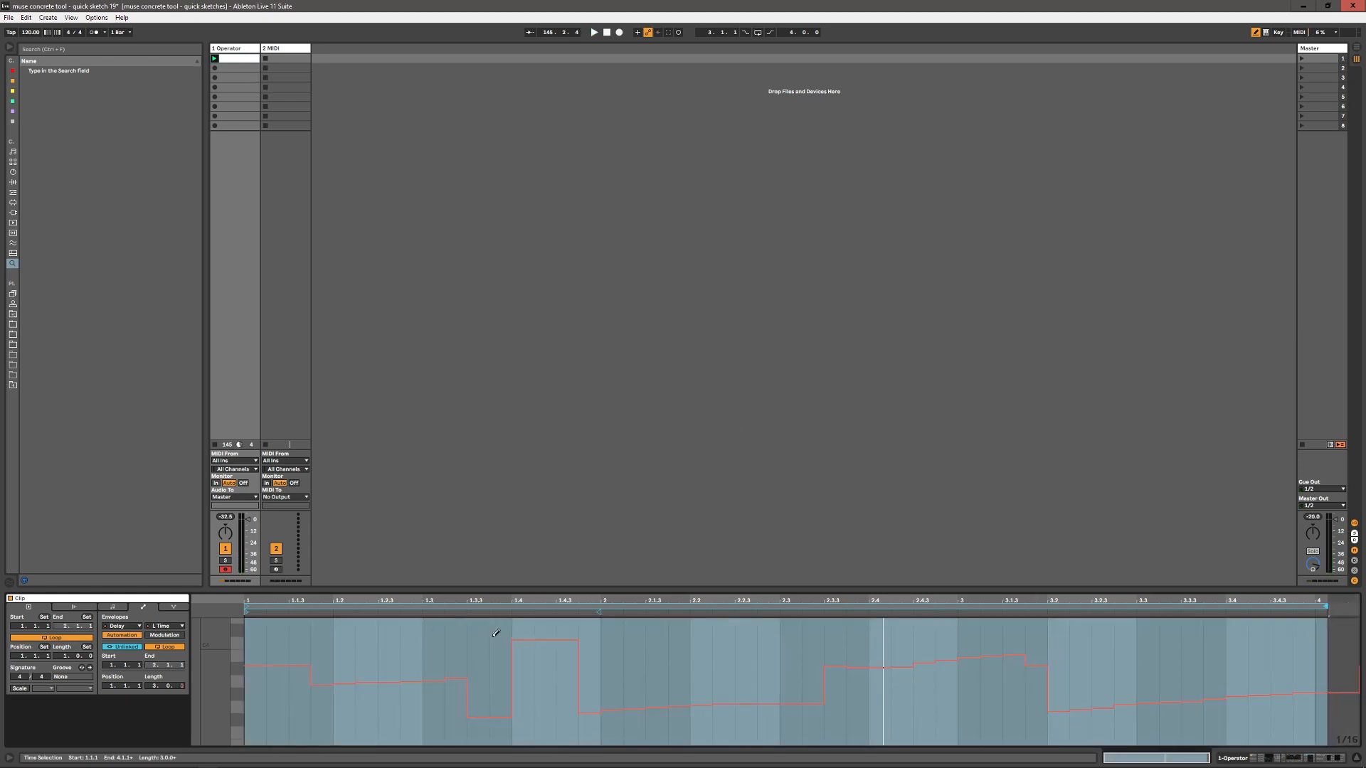
# - Return to the Operator track's devices and raise the Delay's Feedback to 75%
pyautogui.hotkey('shift', 'Tab')
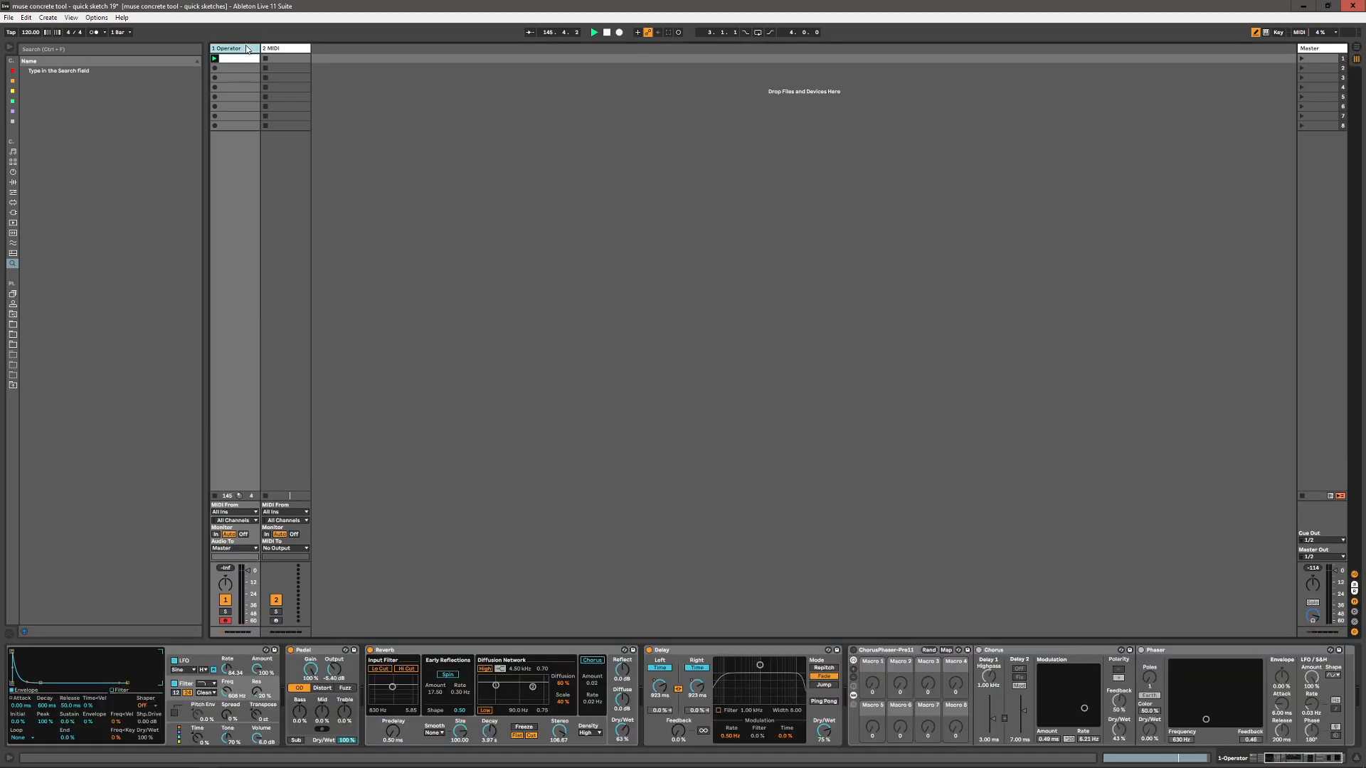
pyautogui.hotkey('shift', 'space')
pyautogui.moveTo(674, 726); pyautogui.dragTo(674, 672)
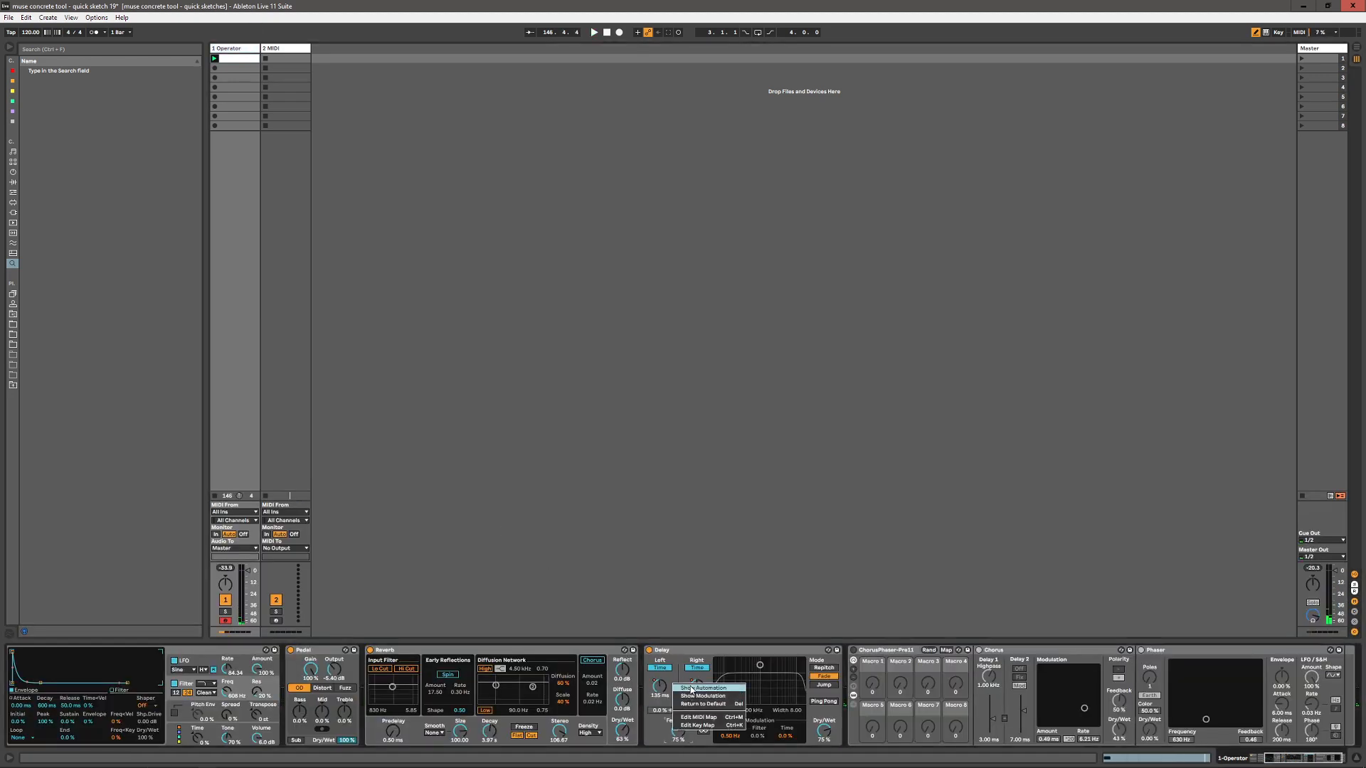
# - Unlink the Delay Feedback envelope in the clip and draw a varying curve with a tall step at beat 1.4 and a hump around bar 3
pyautogui.hotkey('shift', 'Tab')
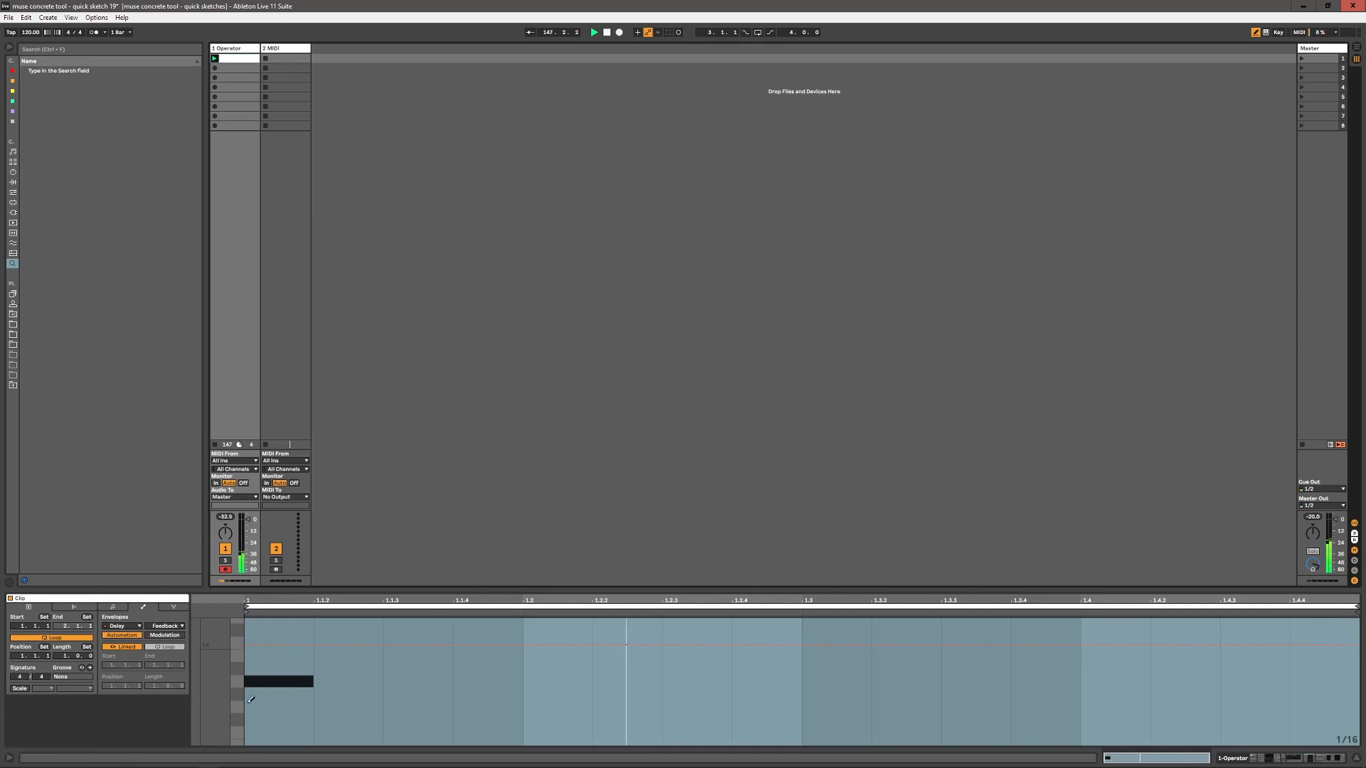
pyautogui.click(112, 646)
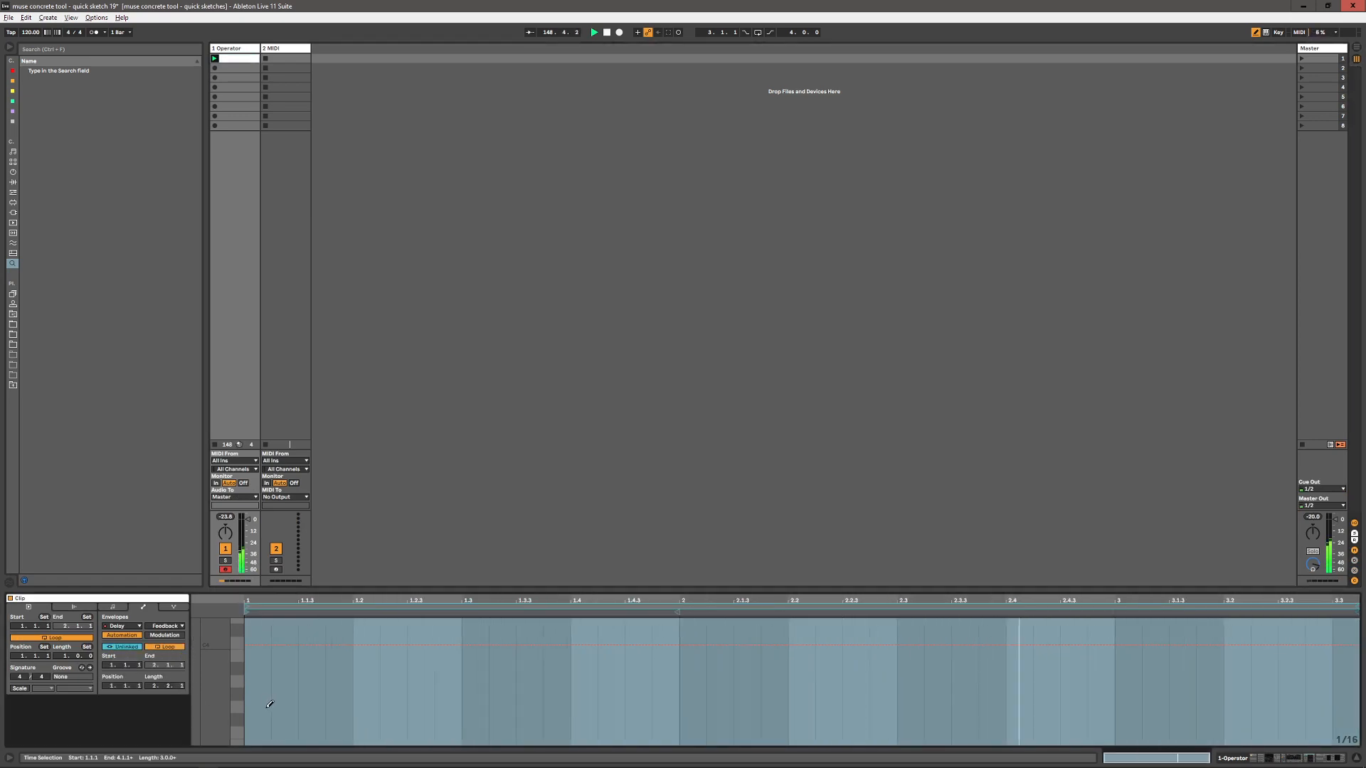
pyautogui.moveTo(270, 703)
pyautogui.mouseDown()
pyautogui.moveTo(654, 697)
pyautogui.moveTo(1132, 652)
pyautogui.moveTo(1355, 725)
pyautogui.mouseUp()
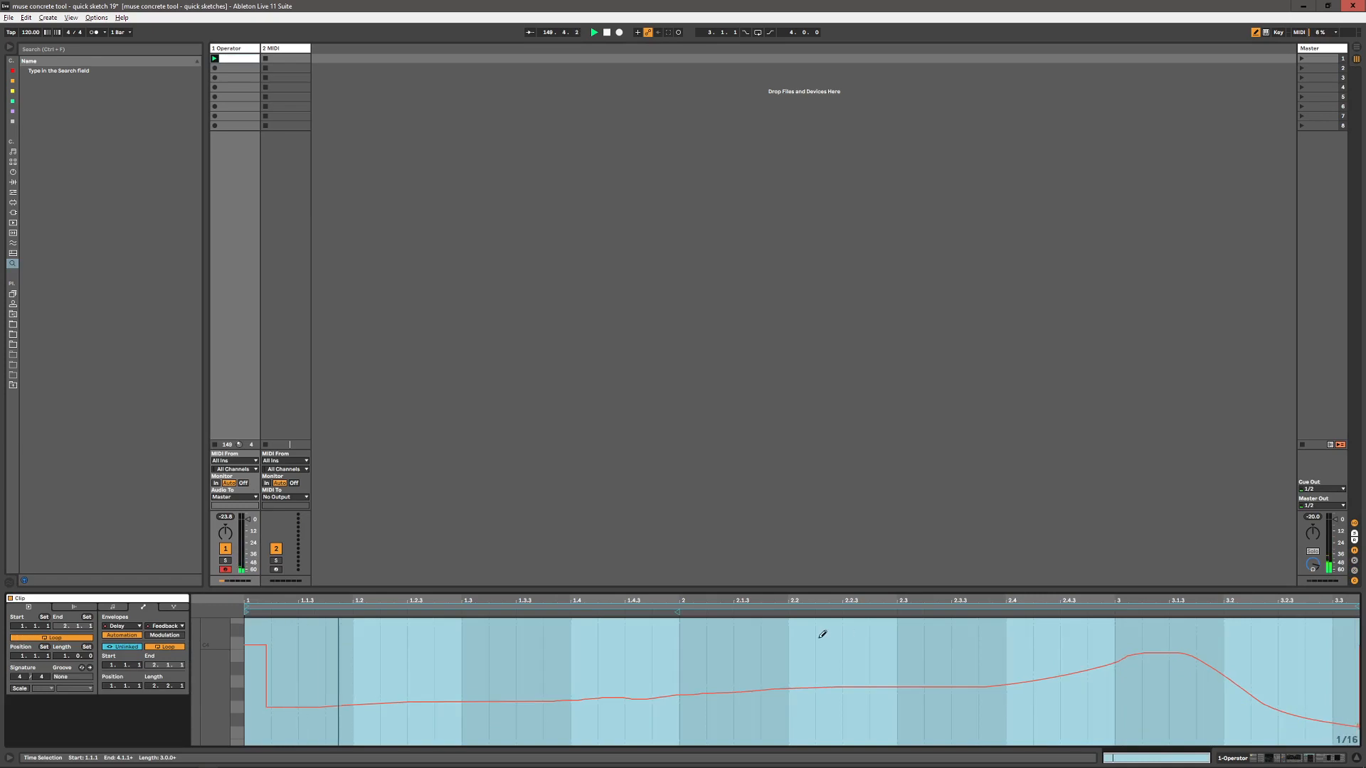
pyautogui.moveTo(779, 633); pyautogui.dragTo(579, 626)
pyautogui.moveTo(641, 715); pyautogui.dragTo(786, 722)
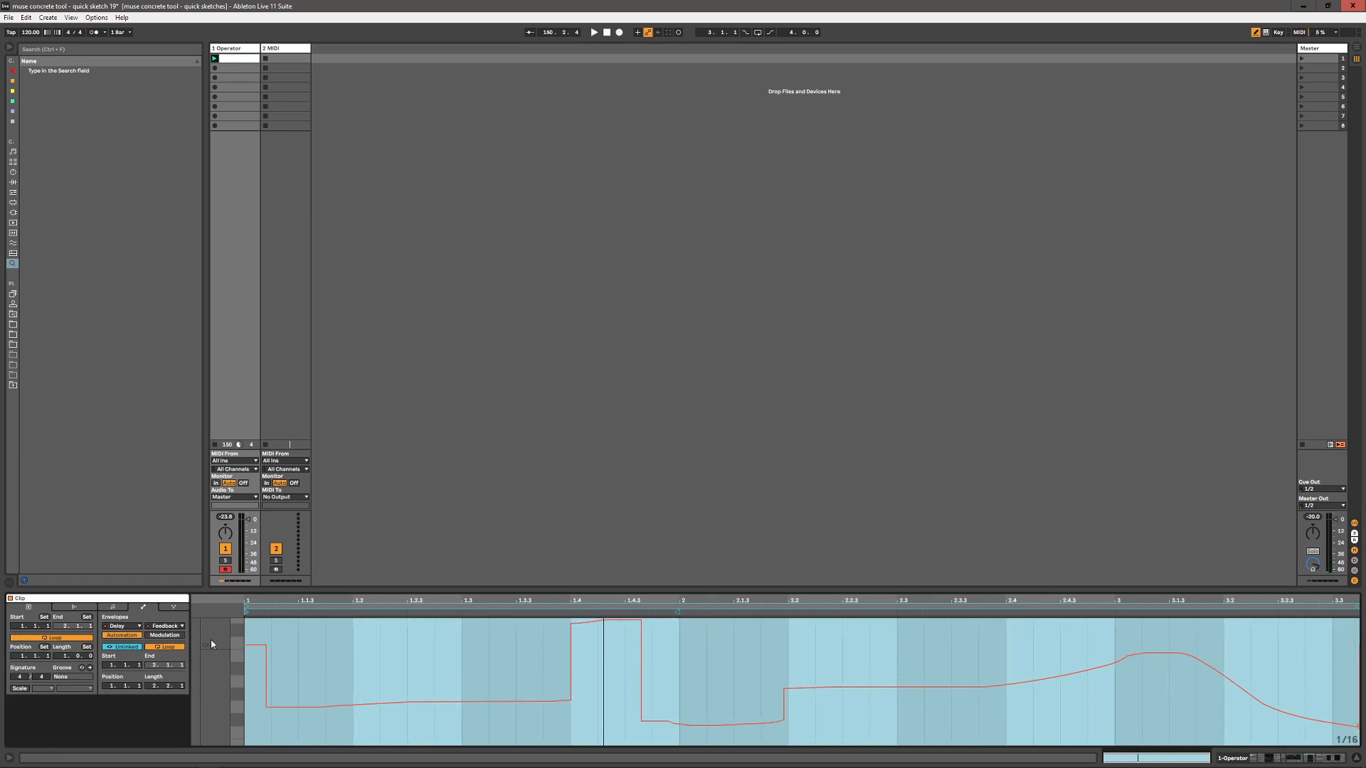
# - Play back the automated delay and check the random play/pause device on the MIDI track
pyautogui.press('space')
pyautogui.click(522, 361)
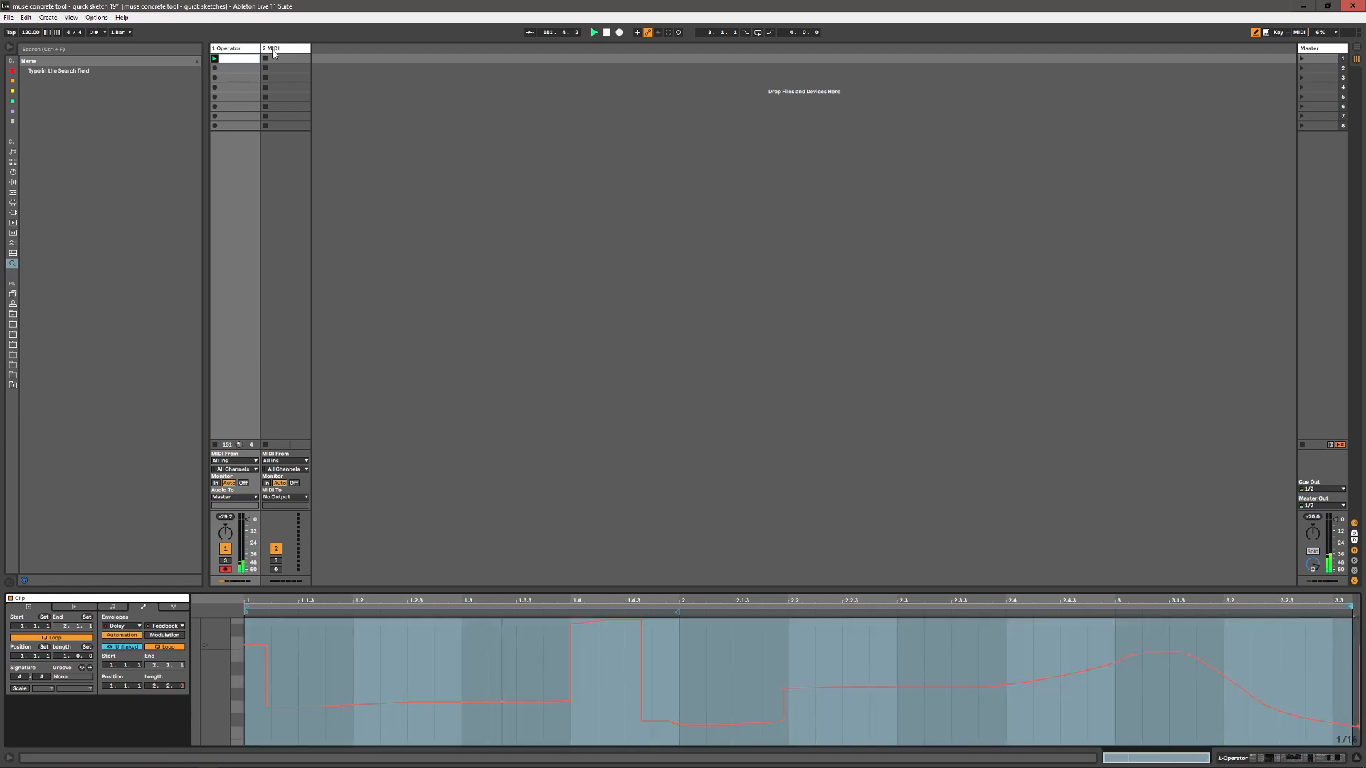
pyautogui.click(261, 132)
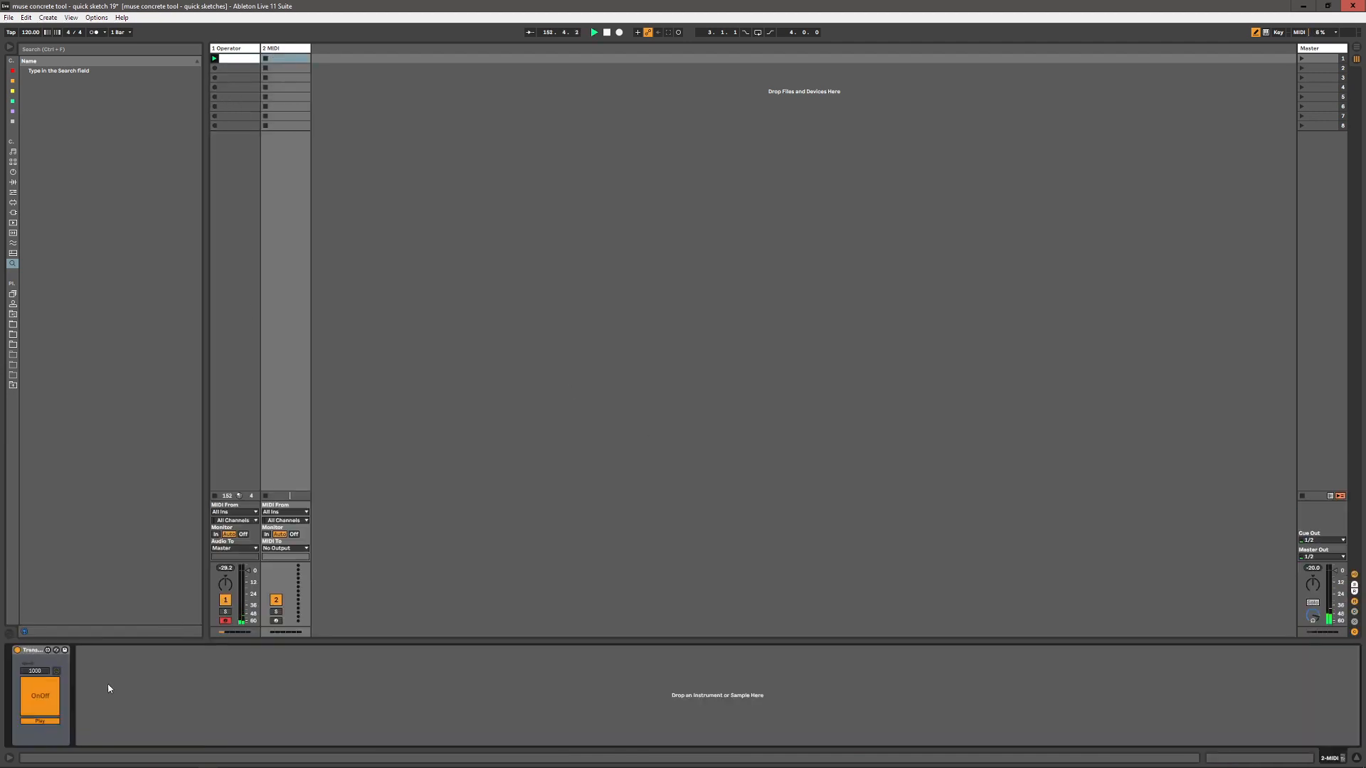
pyautogui.press('space')
pyautogui.press('space')
pyautogui.press('space')
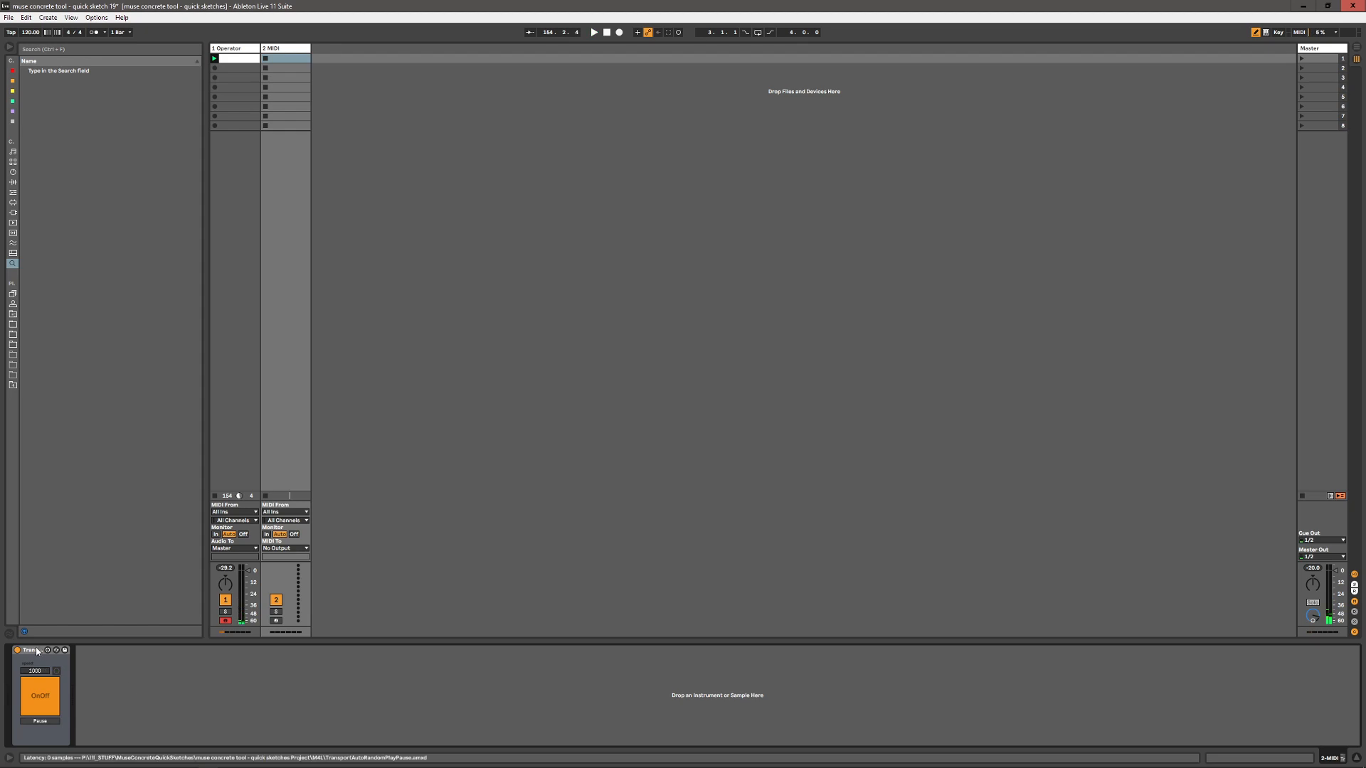
pyautogui.click(37, 687)
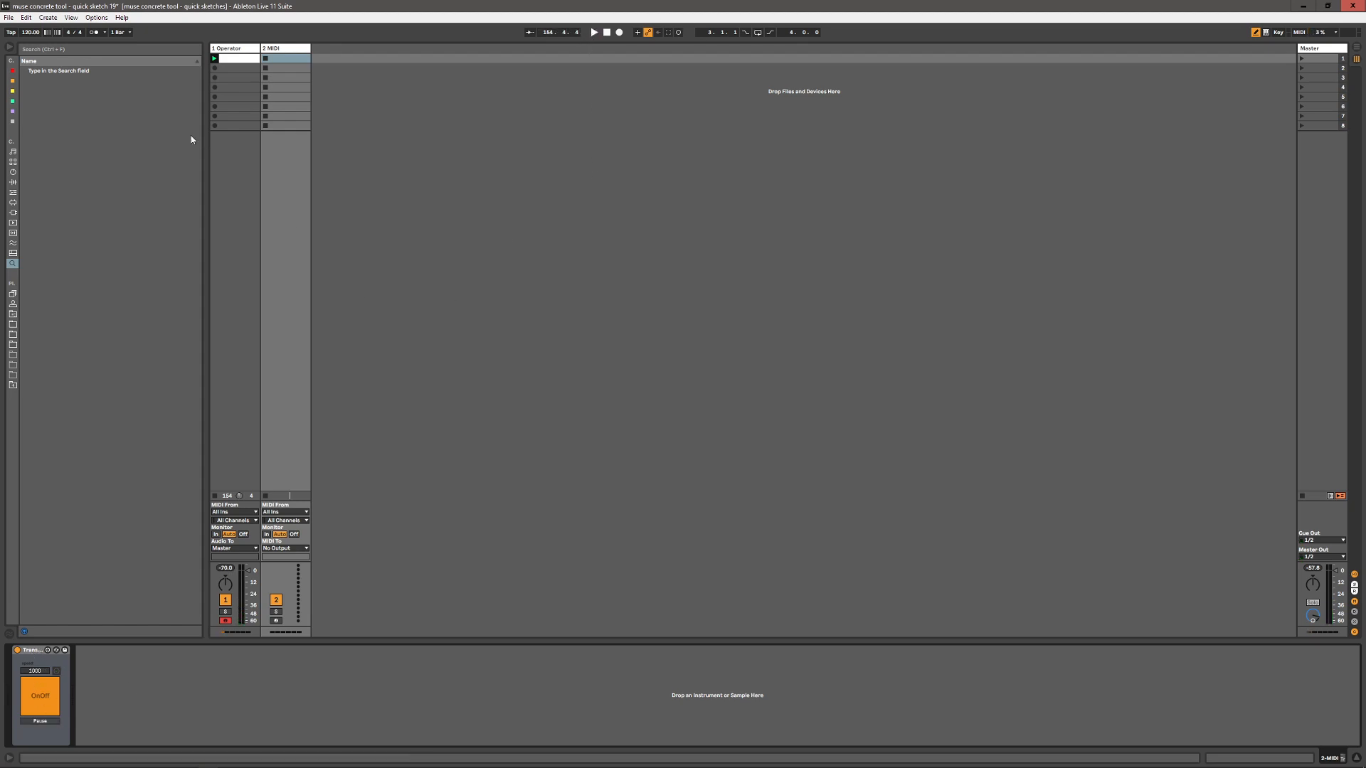
# - Load the Tempo Auto Randomizer device onto the MIDI track after the random play/pause device and switch it on
pyautogui.click(12, 318)
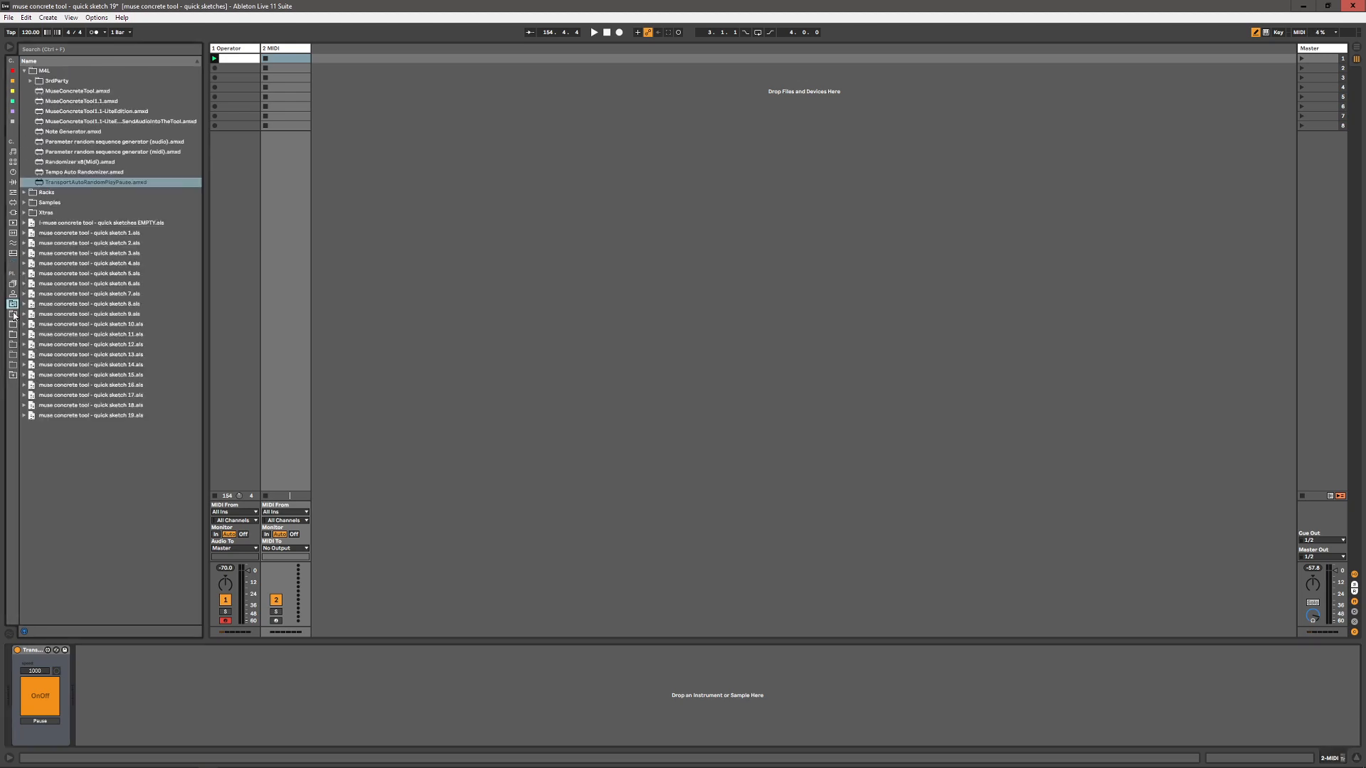
pyautogui.click(62, 173)
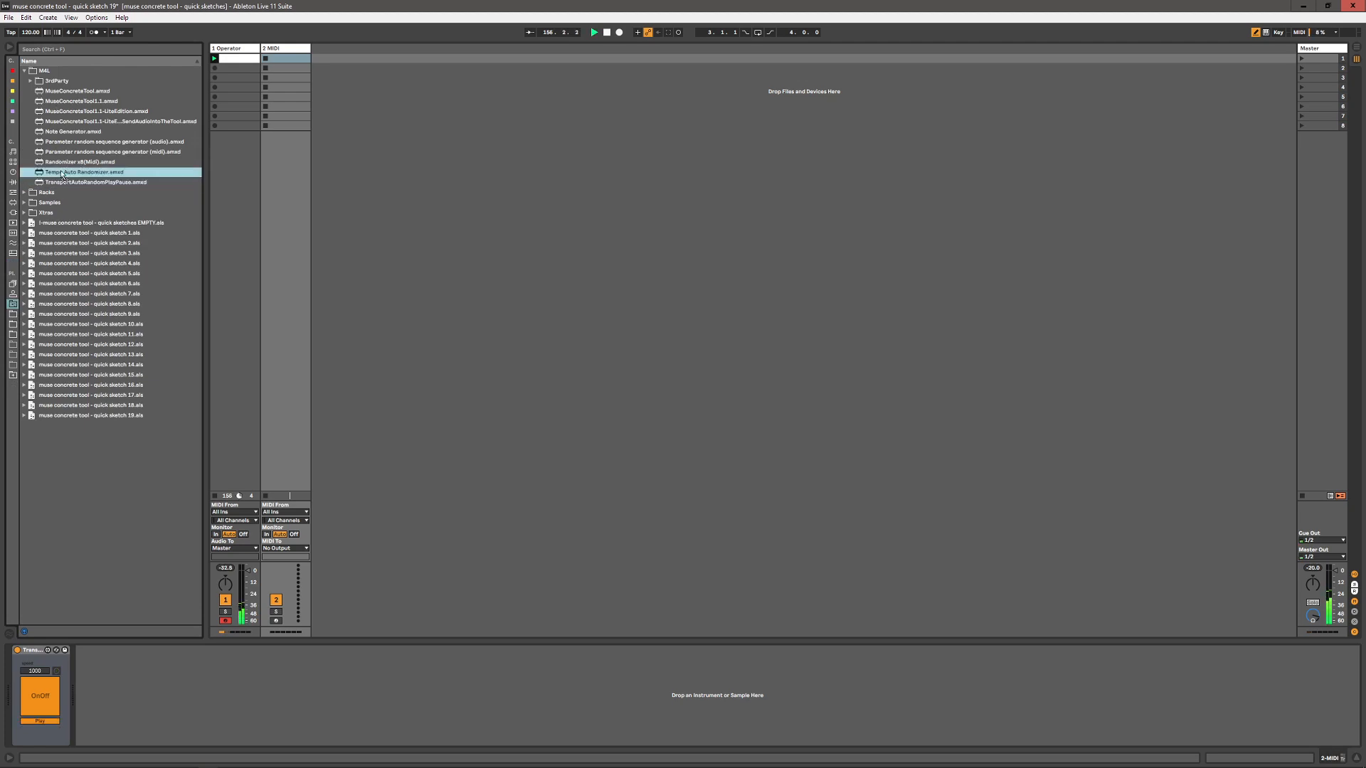
pyautogui.moveTo(280, 119); pyautogui.dragTo(282, 115)
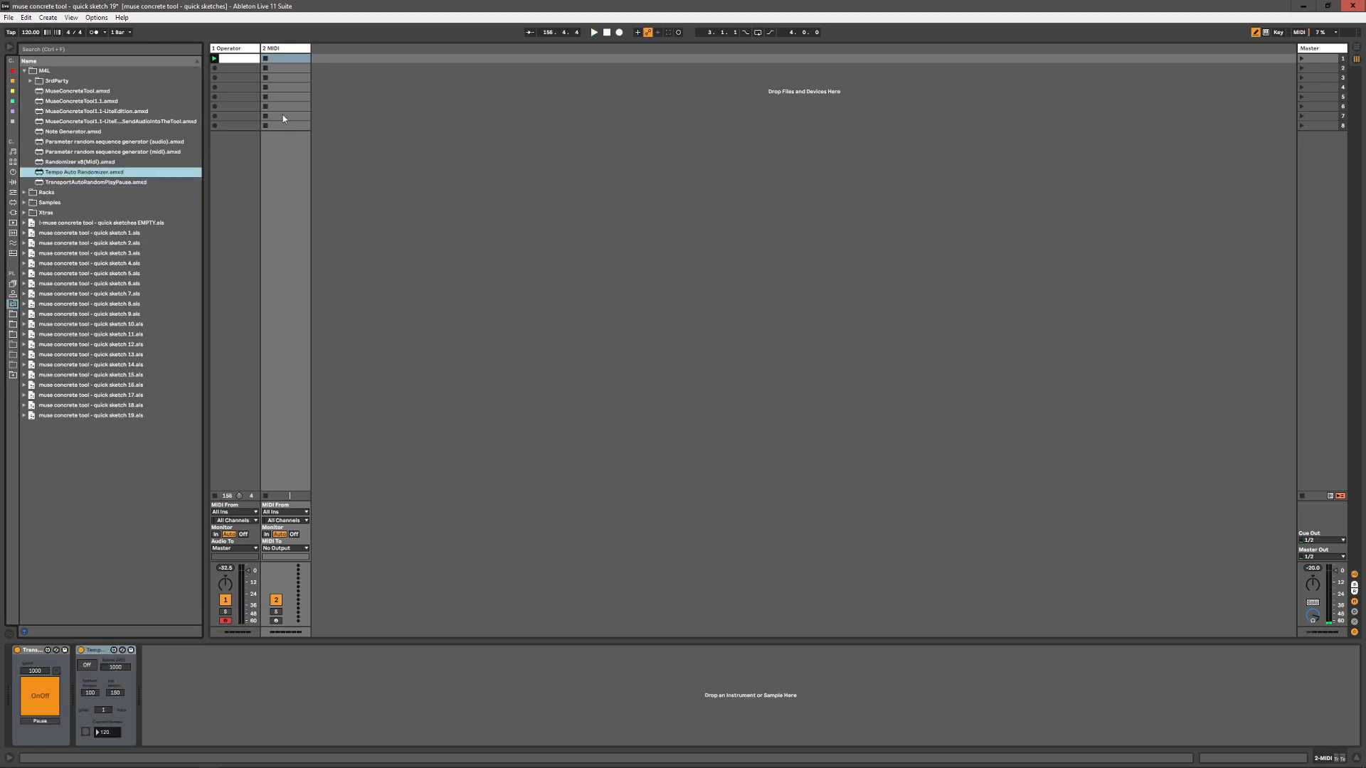
pyautogui.click(87, 665)
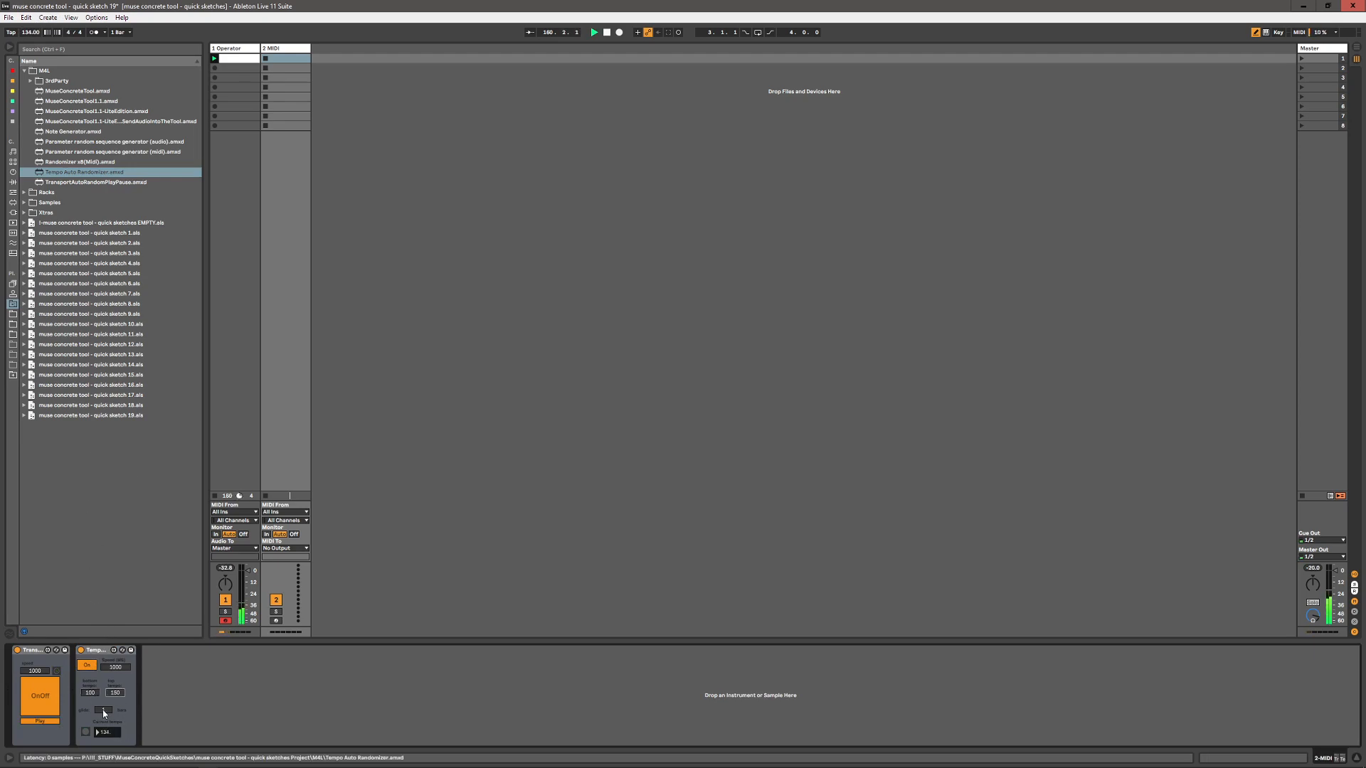
# - Adjust the Tempo Auto Randomizer so the tempo changes more often, lowering its speed value to 100
pyautogui.moveTo(101, 711); pyautogui.dragTo(102, 720)
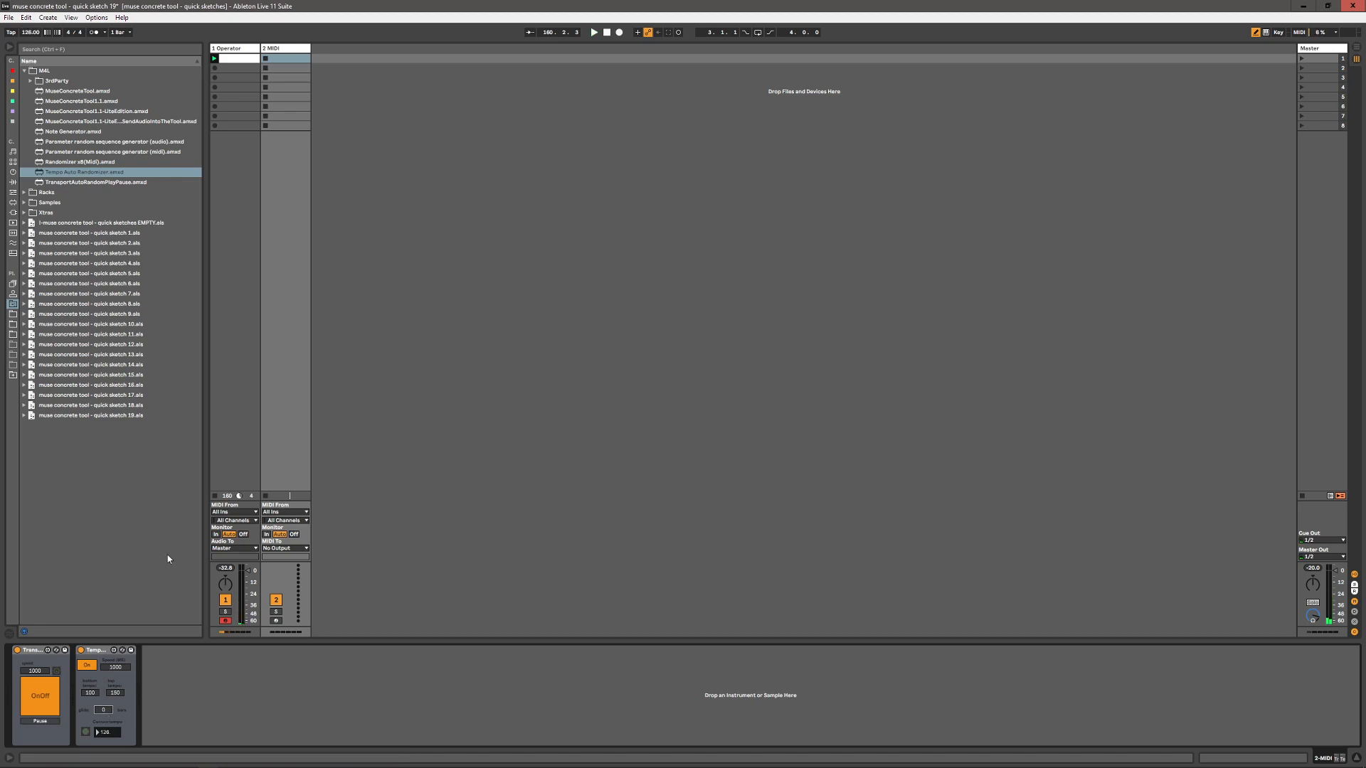
pyautogui.moveTo(120, 667); pyautogui.dragTo(119, 718)
pyautogui.moveTo(103, 710); pyautogui.dragTo(103, 704)
pyautogui.moveTo(110, 711); pyautogui.dragTo(111, 709)
# - On the Operator track, adjust Operator's LFO rate and load Randomizer x8(Midi) before Operator to randomize that rate
pyautogui.click(230, 48)
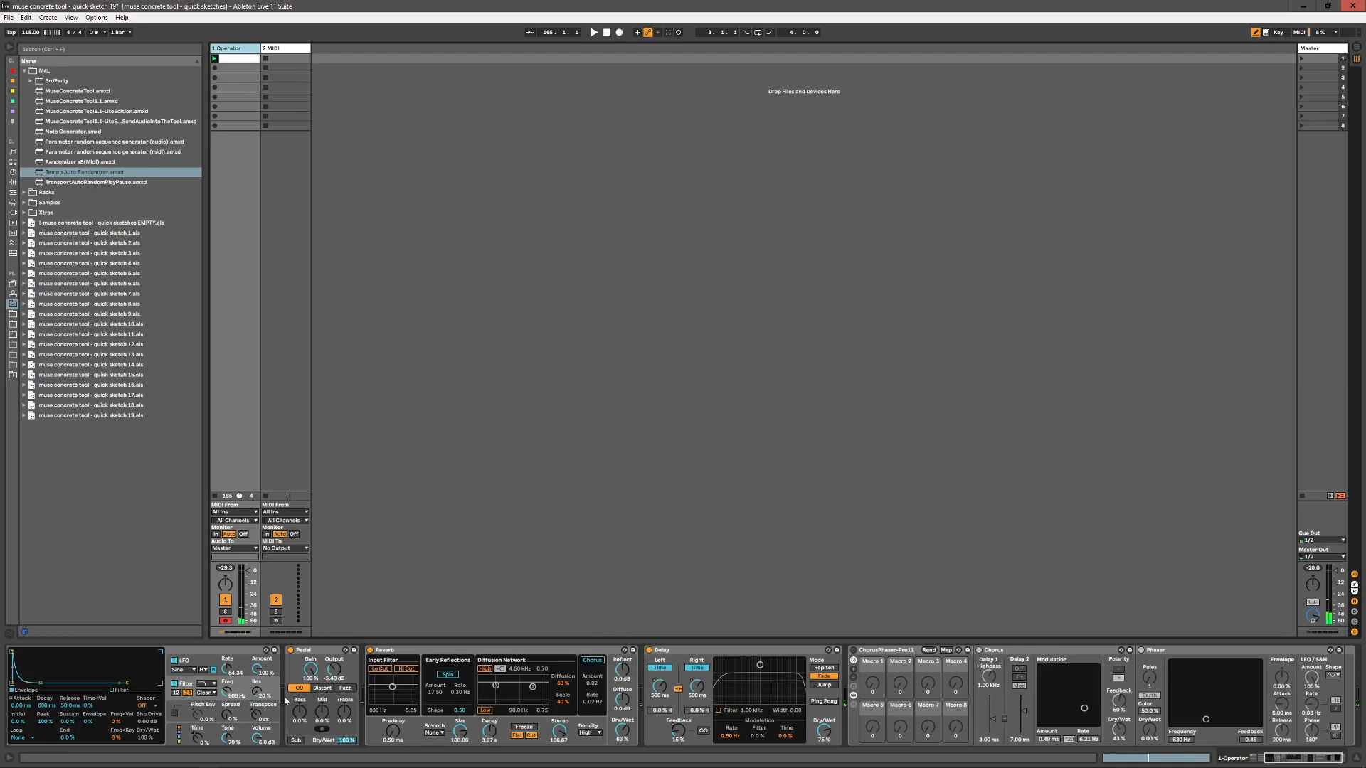
pyautogui.moveTo(1298, 760); pyautogui.dragTo(1270, 760)
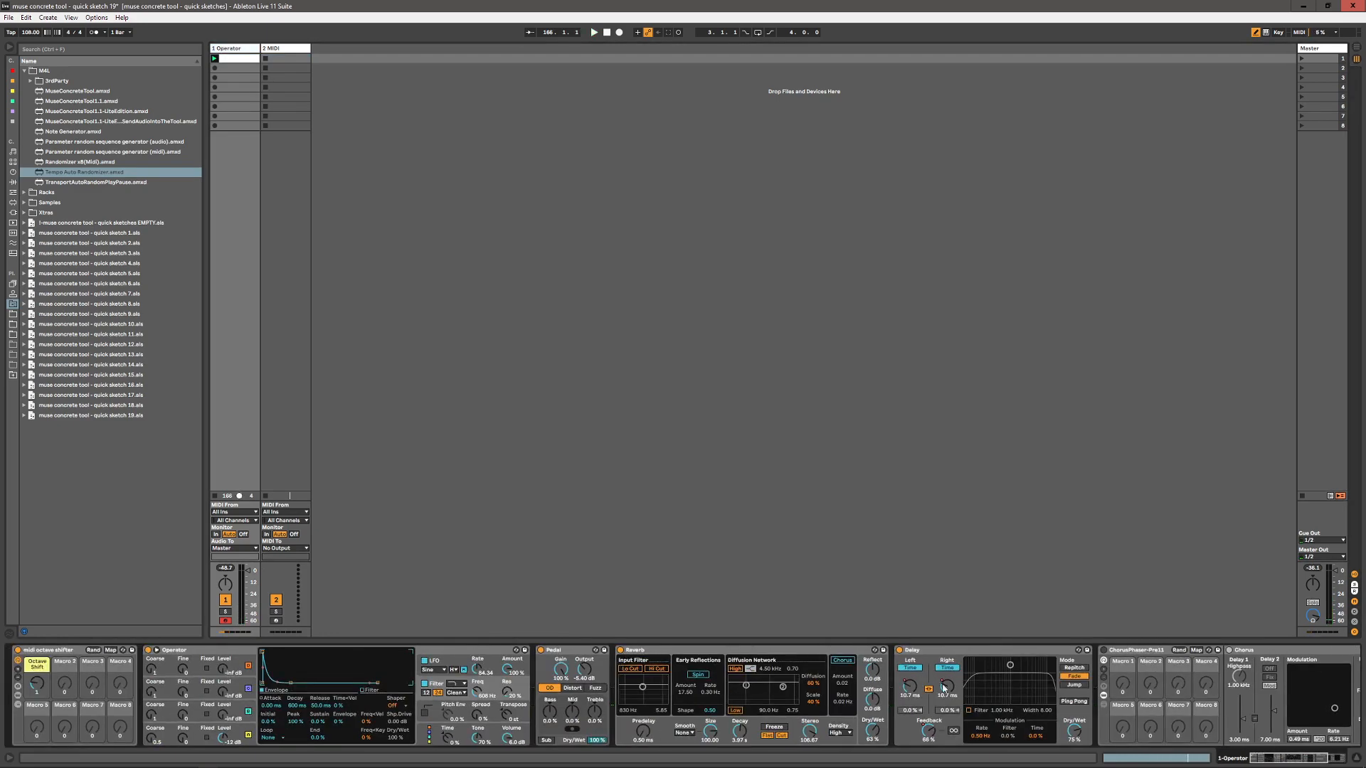
pyautogui.click(460, 654)
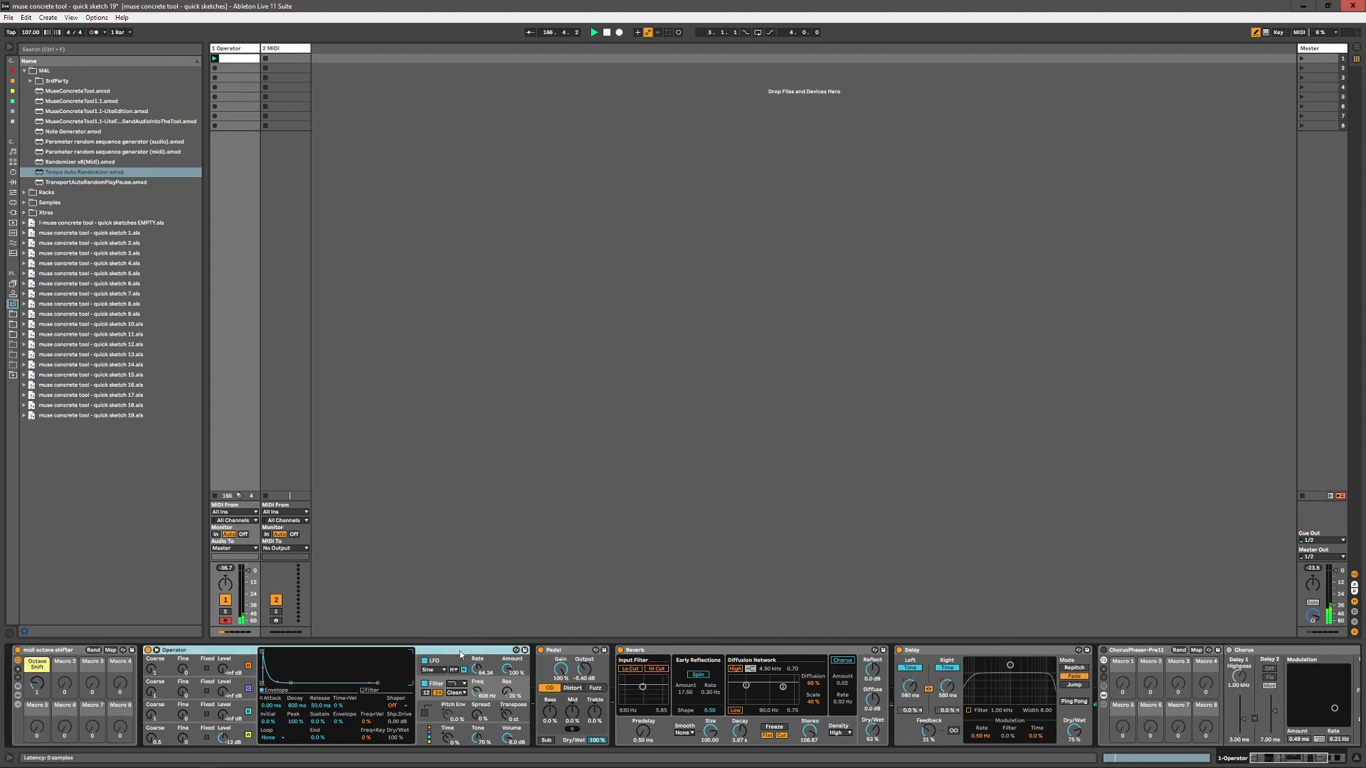
pyautogui.moveTo(478, 671); pyautogui.dragTo(480, 674)
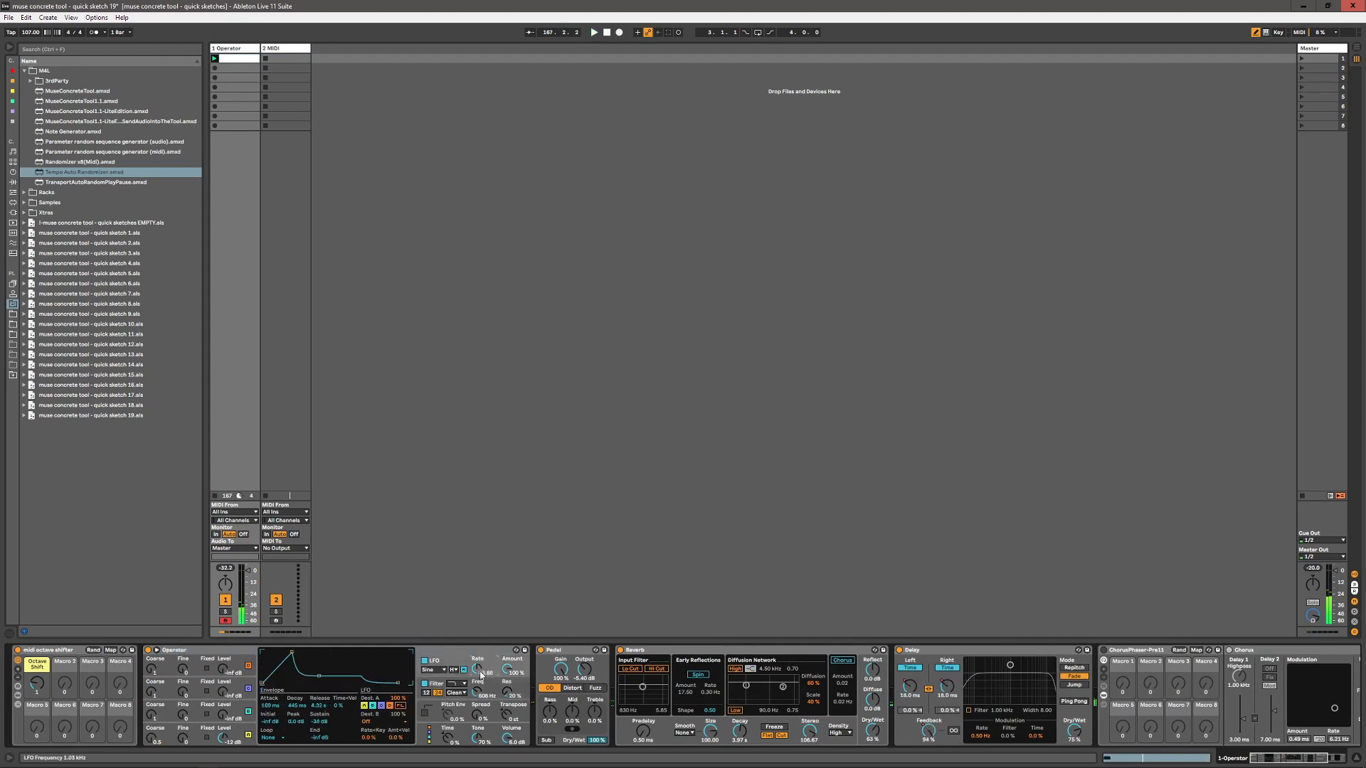
pyautogui.click(83, 162)
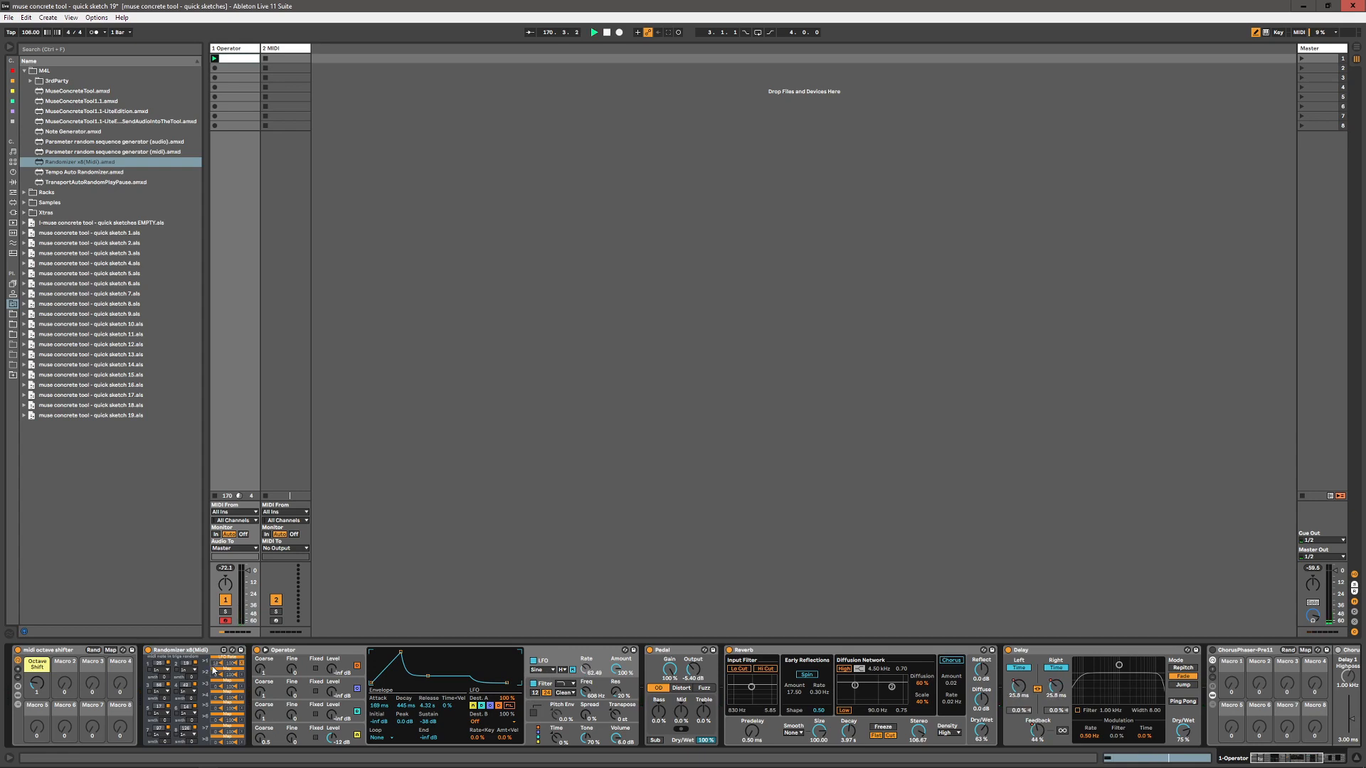
# - Load an Arpeggiator from the MIDI effects at the start of the Operator track's device chain
pyautogui.click(13, 192)
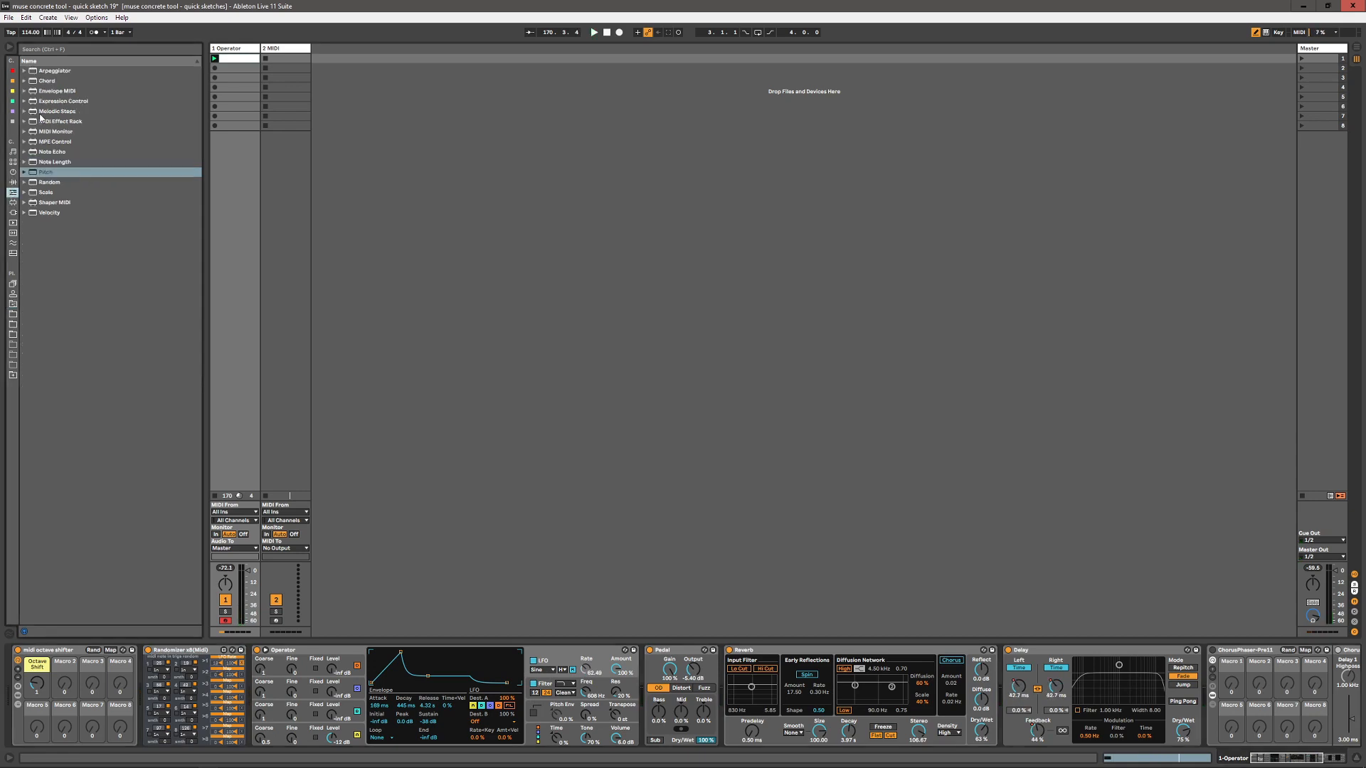
pyautogui.click(53, 71)
pyautogui.moveTo(22, 685); pyautogui.dragTo(57, 716)
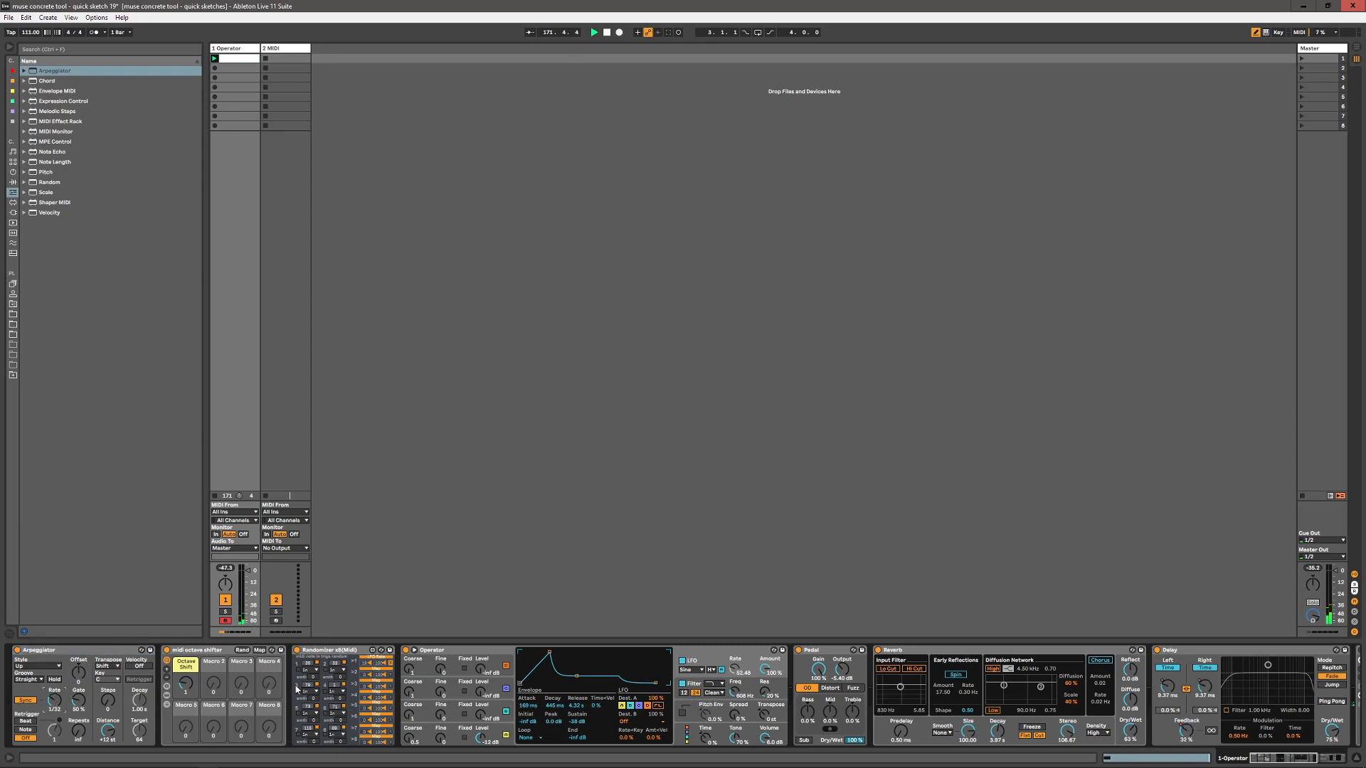
# - Map the Arpeggiator's rate to the Randomizer and move the Randomizer ahead of the Arpeggiator in the chain
pyautogui.click(55, 701)
pyautogui.click(325, 650)
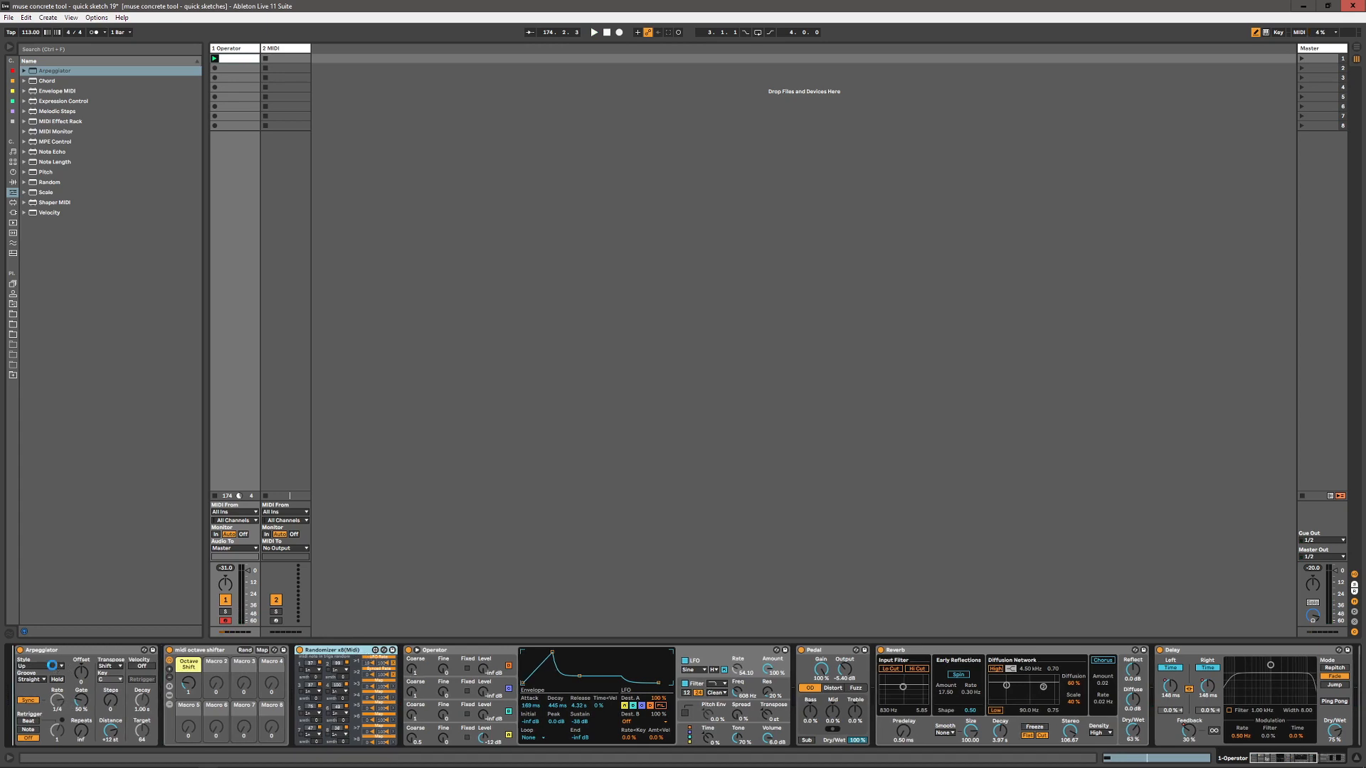
pyautogui.moveTo(51, 665); pyautogui.dragTo(43, 653)
pyautogui.click(152, 651)
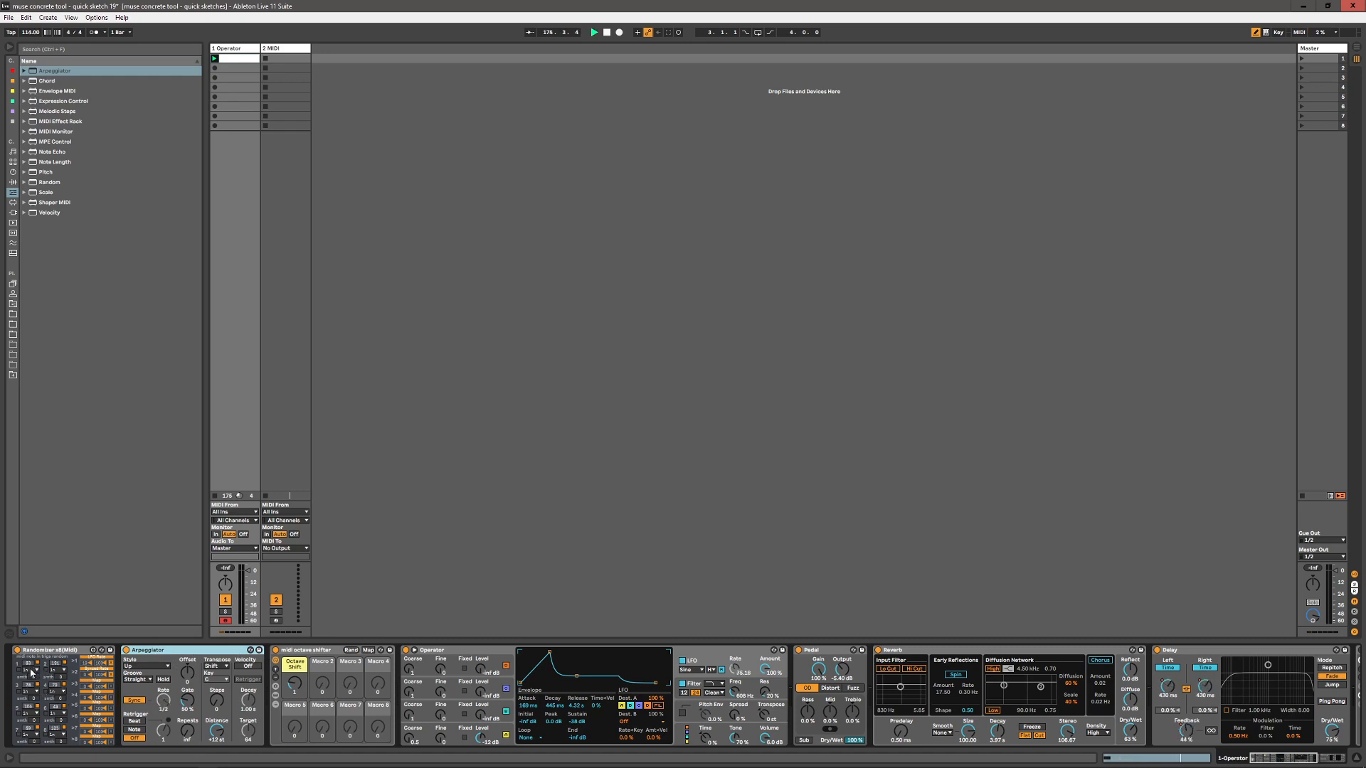
# - Choose a different note division for the timing of the Randomizer's first lane
pyautogui.click(56, 676)
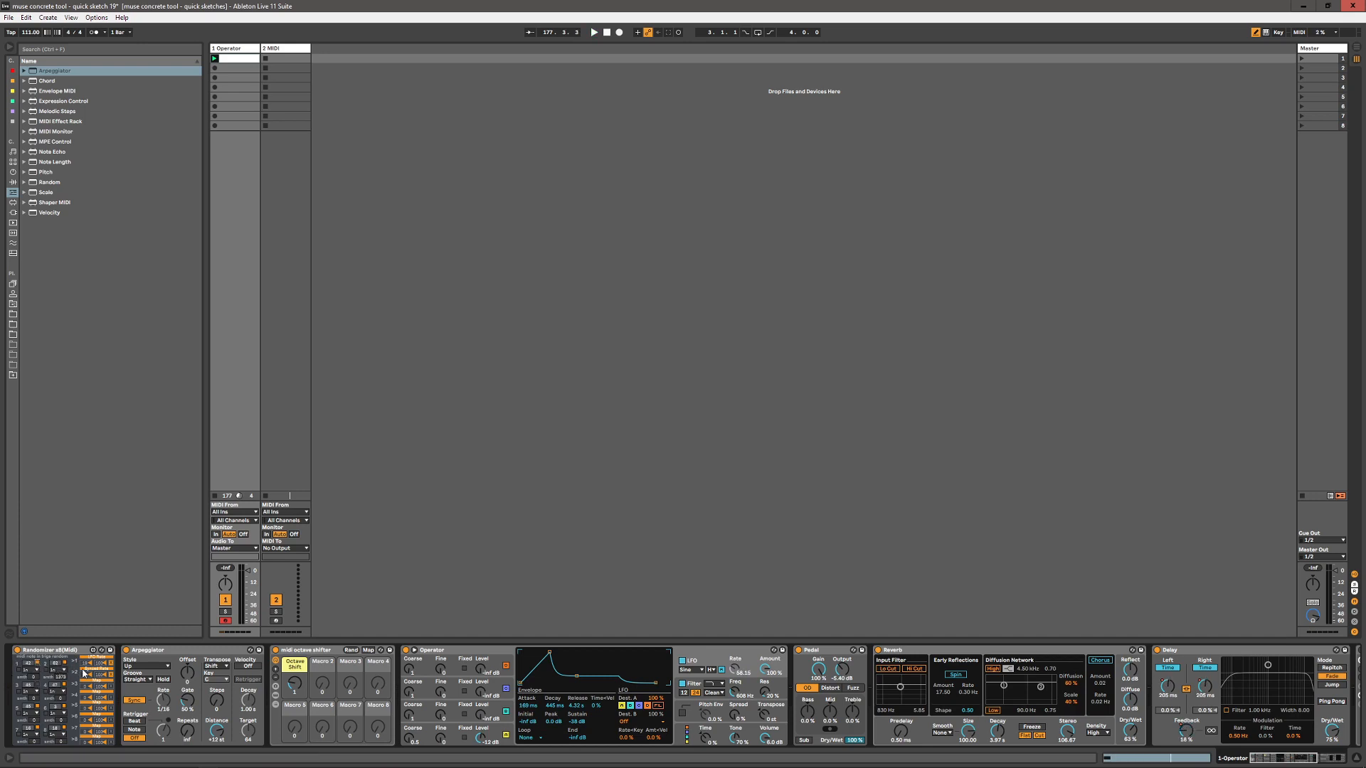
pyautogui.click(31, 670)
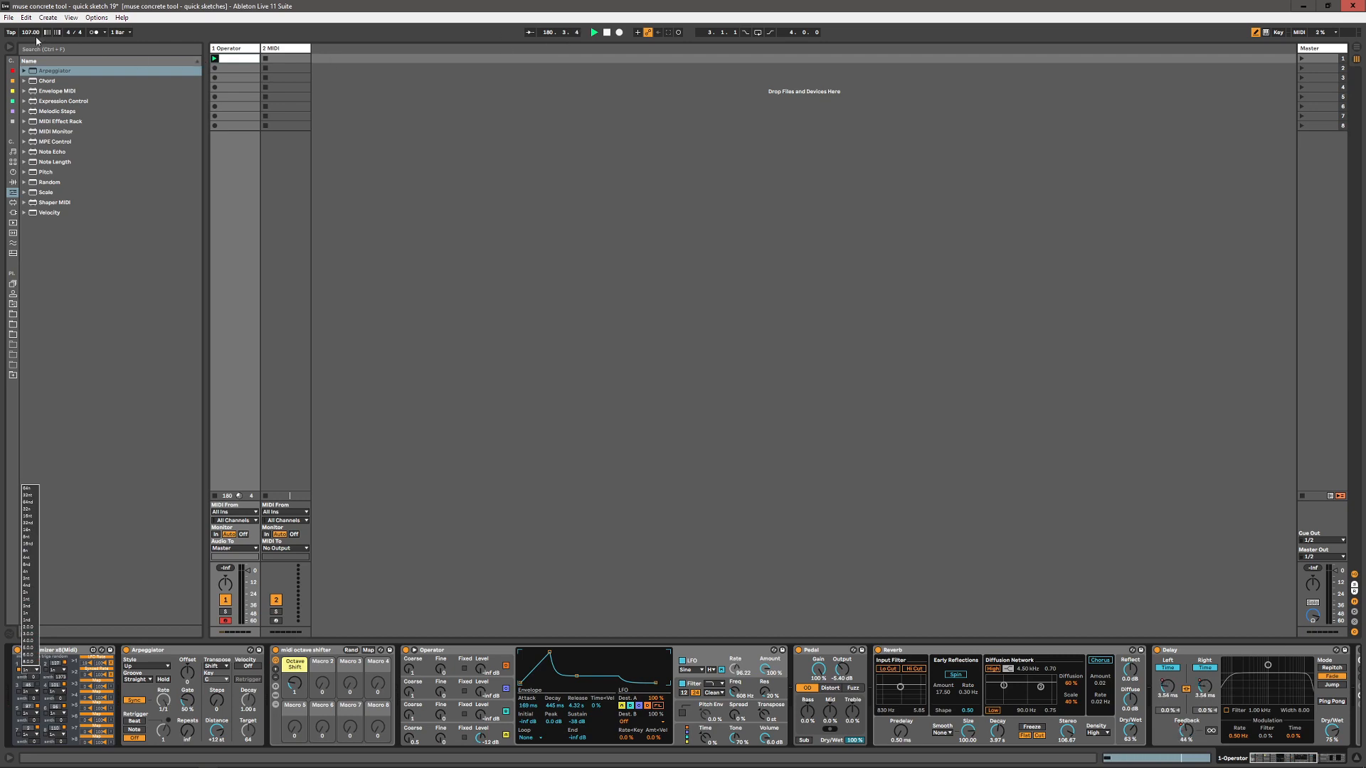
pyautogui.click(27, 672)
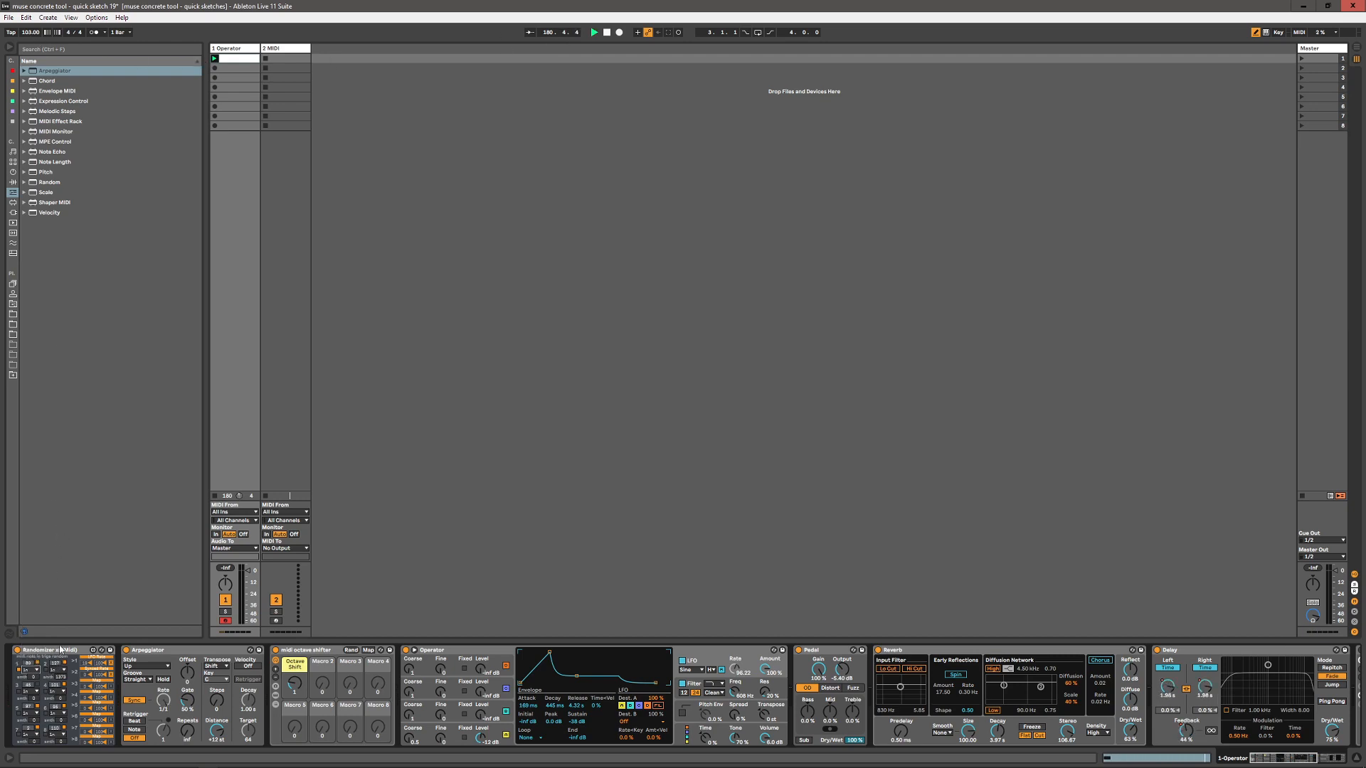
pyautogui.click(29, 671)
pyautogui.click(32, 613)
# - Adjust oscillator B's level in Operator and map the oscillator's Coarse tuning to the Randomizer
pyautogui.click(483, 716)
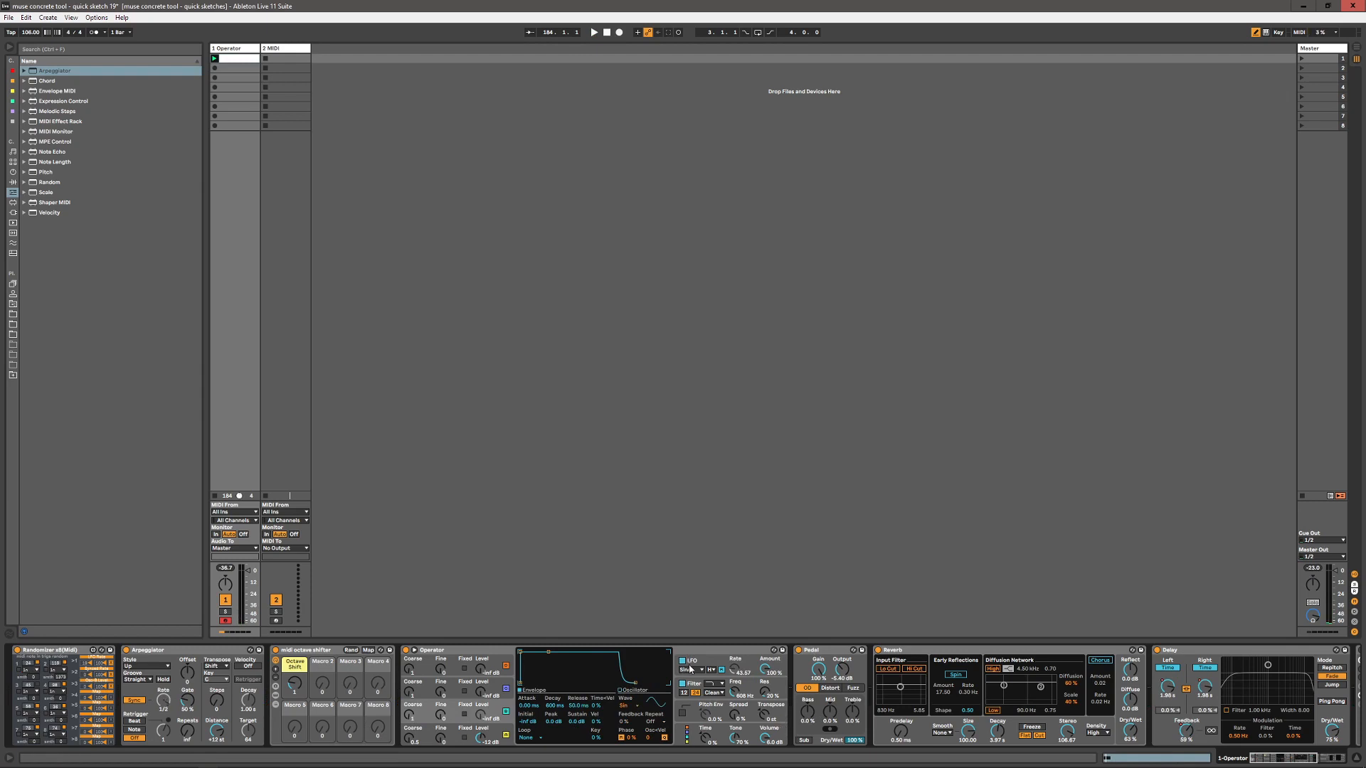
pyautogui.click(711, 673)
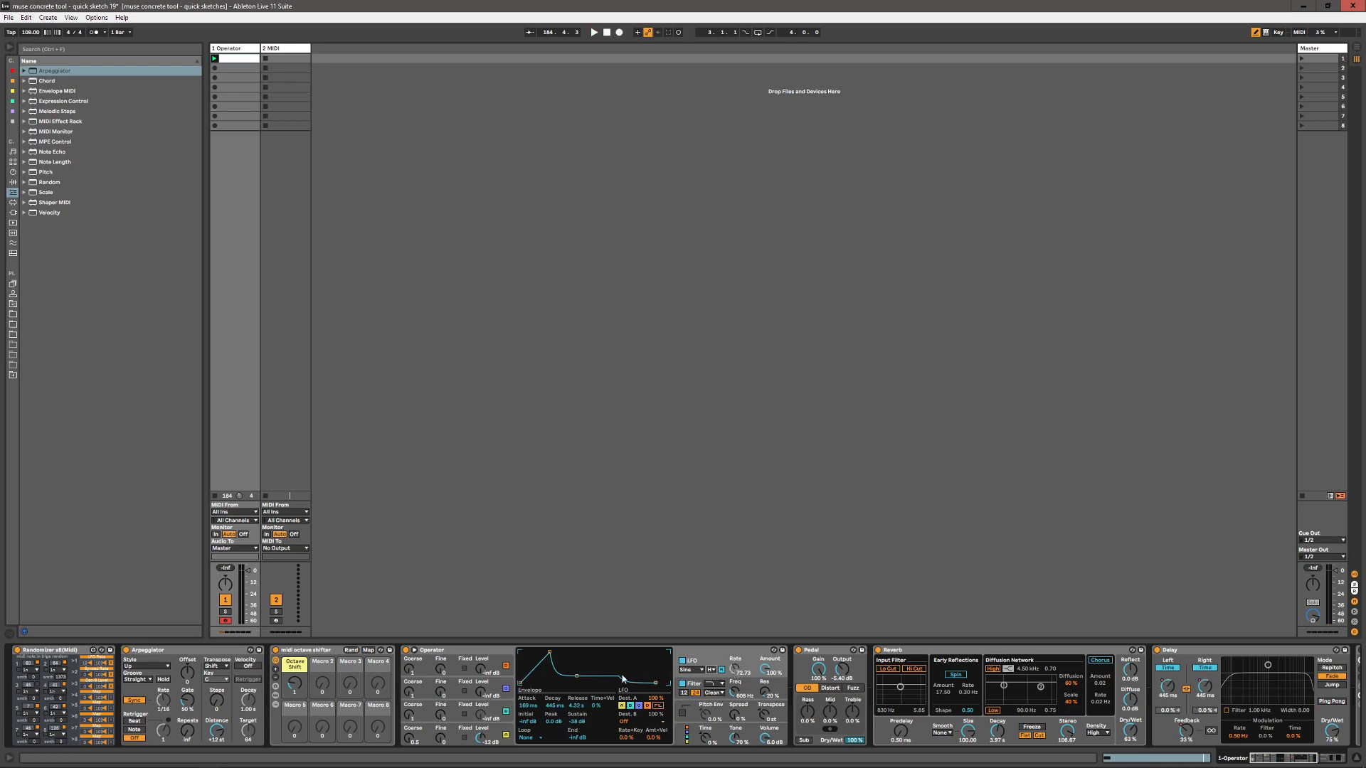
pyautogui.click(409, 717)
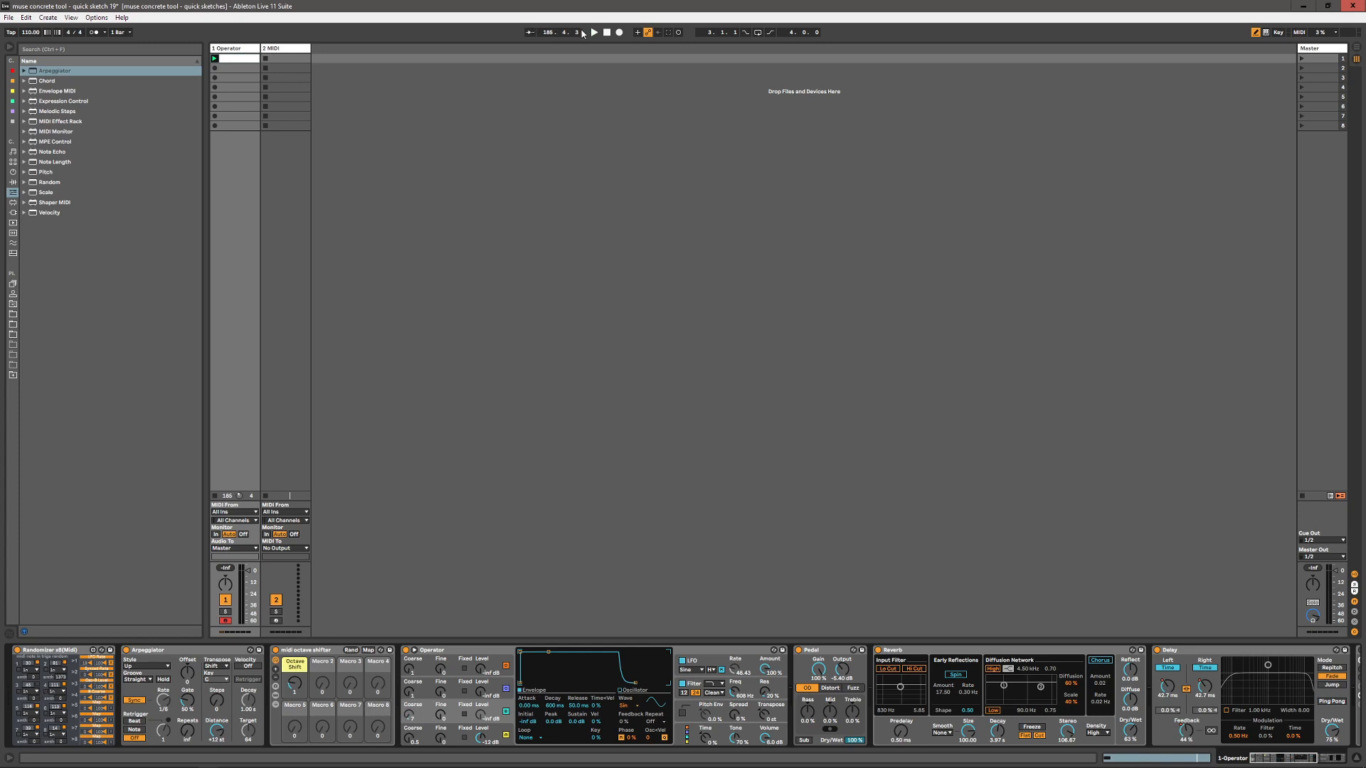
# - Switch off the random play/pause device on the MIDI track and return to the Operator track's devices
pyautogui.click(277, 51)
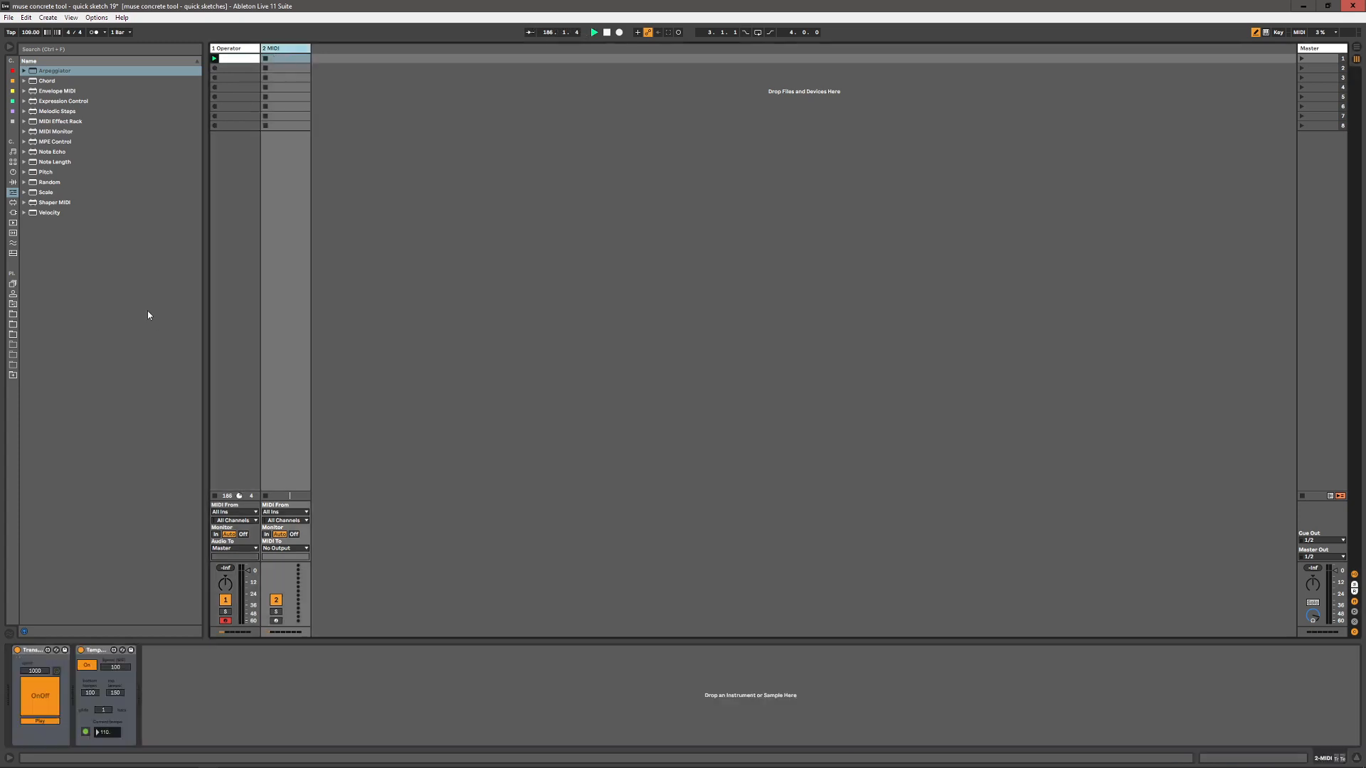
pyautogui.click(42, 695)
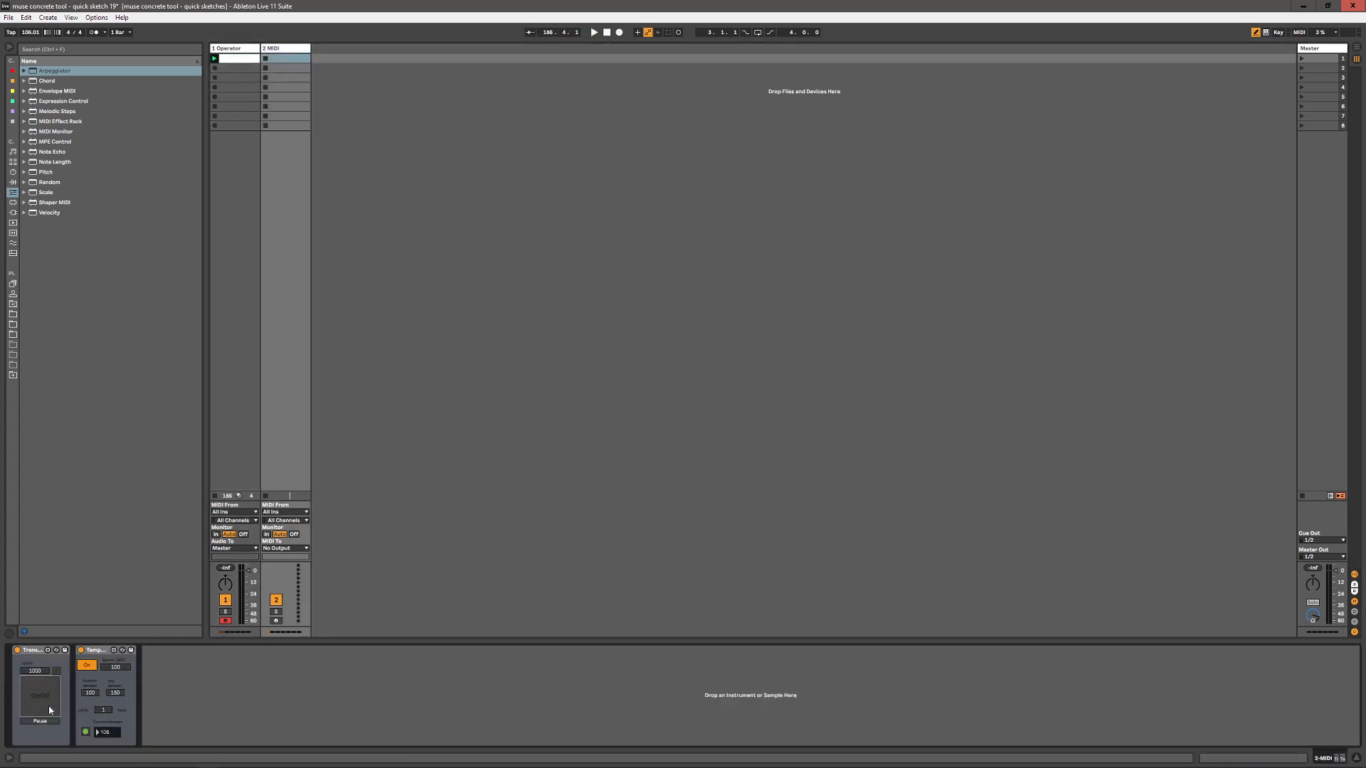
pyautogui.click(248, 63)
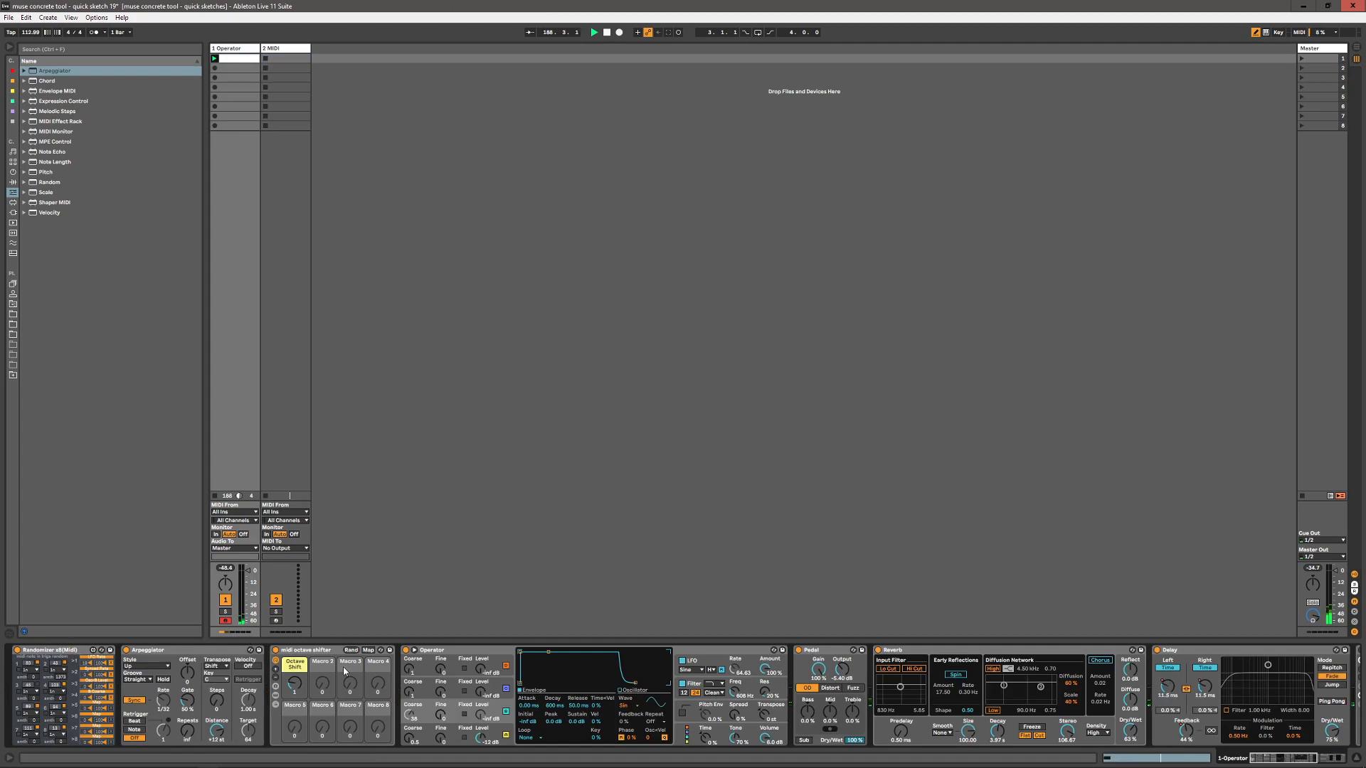
# - Enable the ChorusPhaser-Pre11 rack containing the Chorus and Phaser at the end of the Operator chain
pyautogui.click(1269, 759)
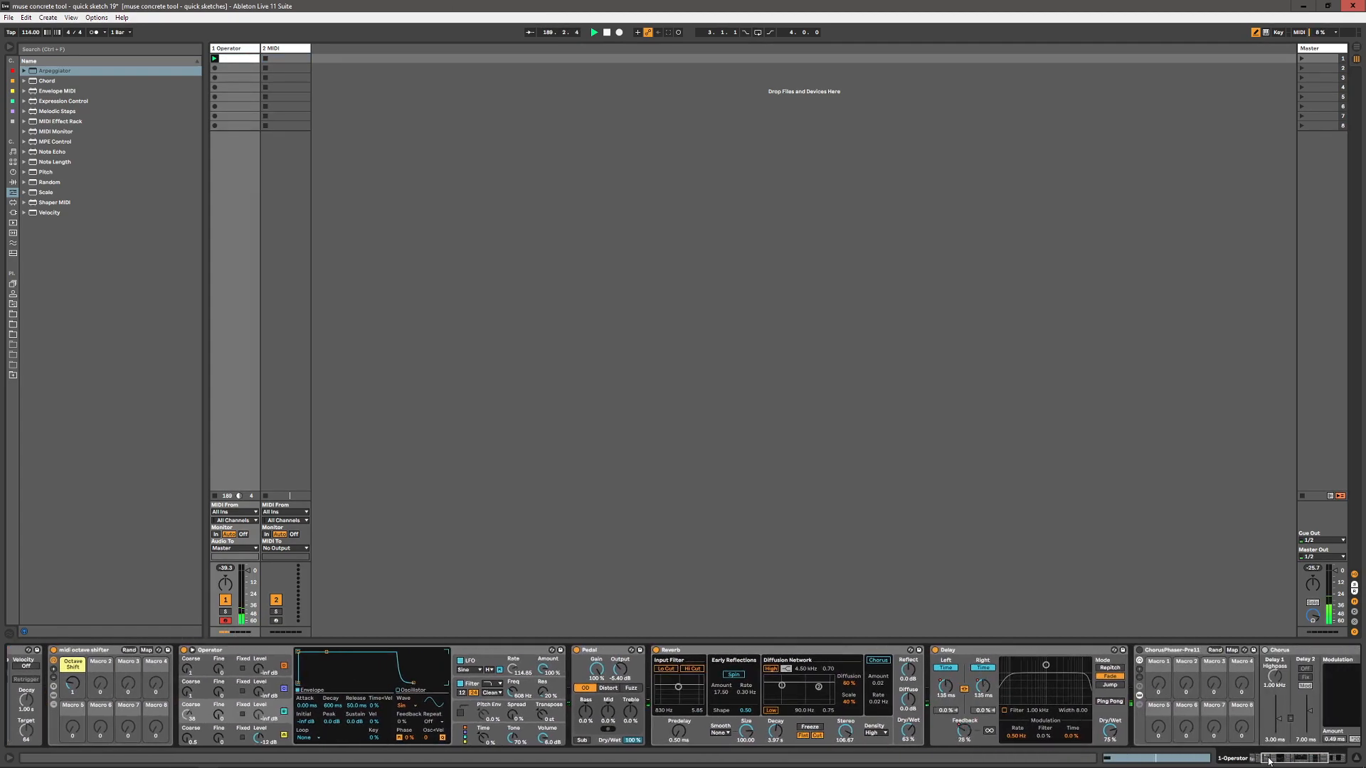
pyautogui.moveTo(1269, 760); pyautogui.dragTo(1287, 758)
pyautogui.click(835, 651)
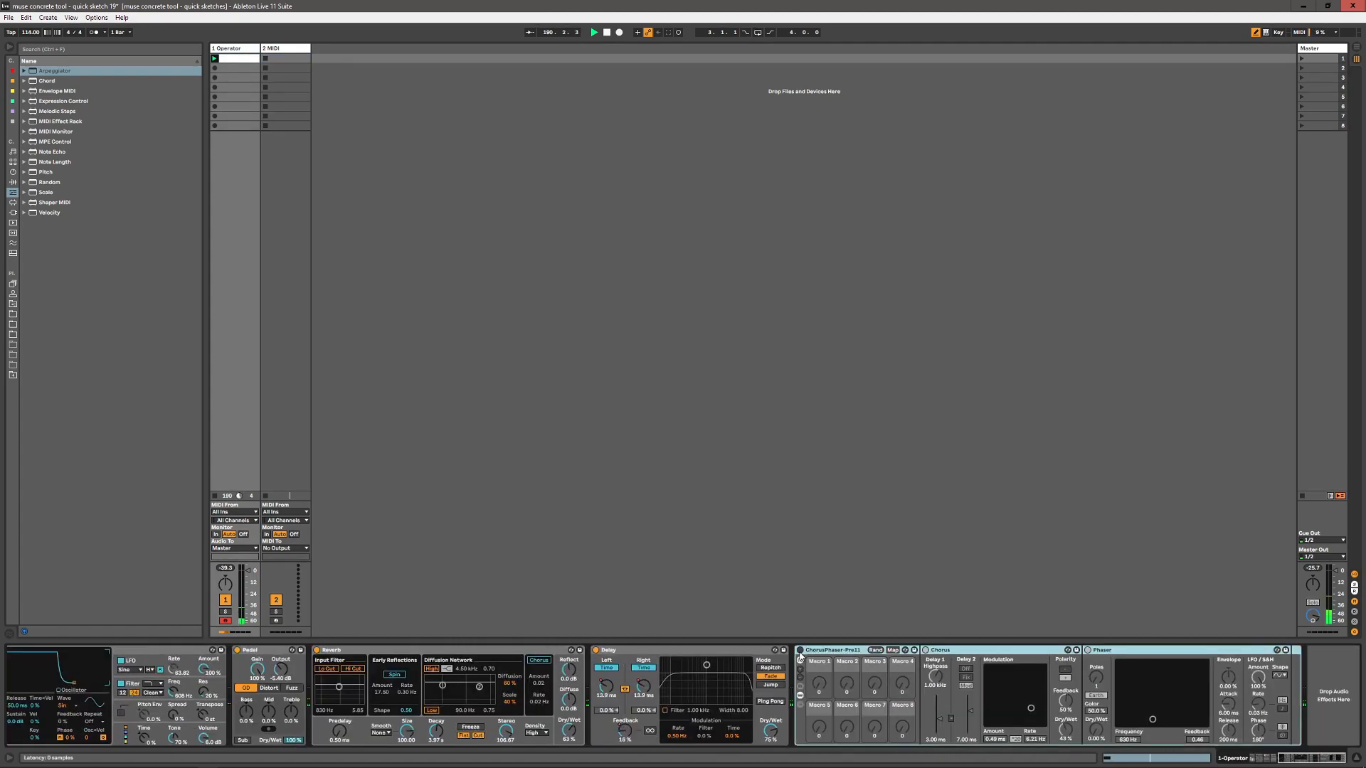
pyautogui.click(957, 650)
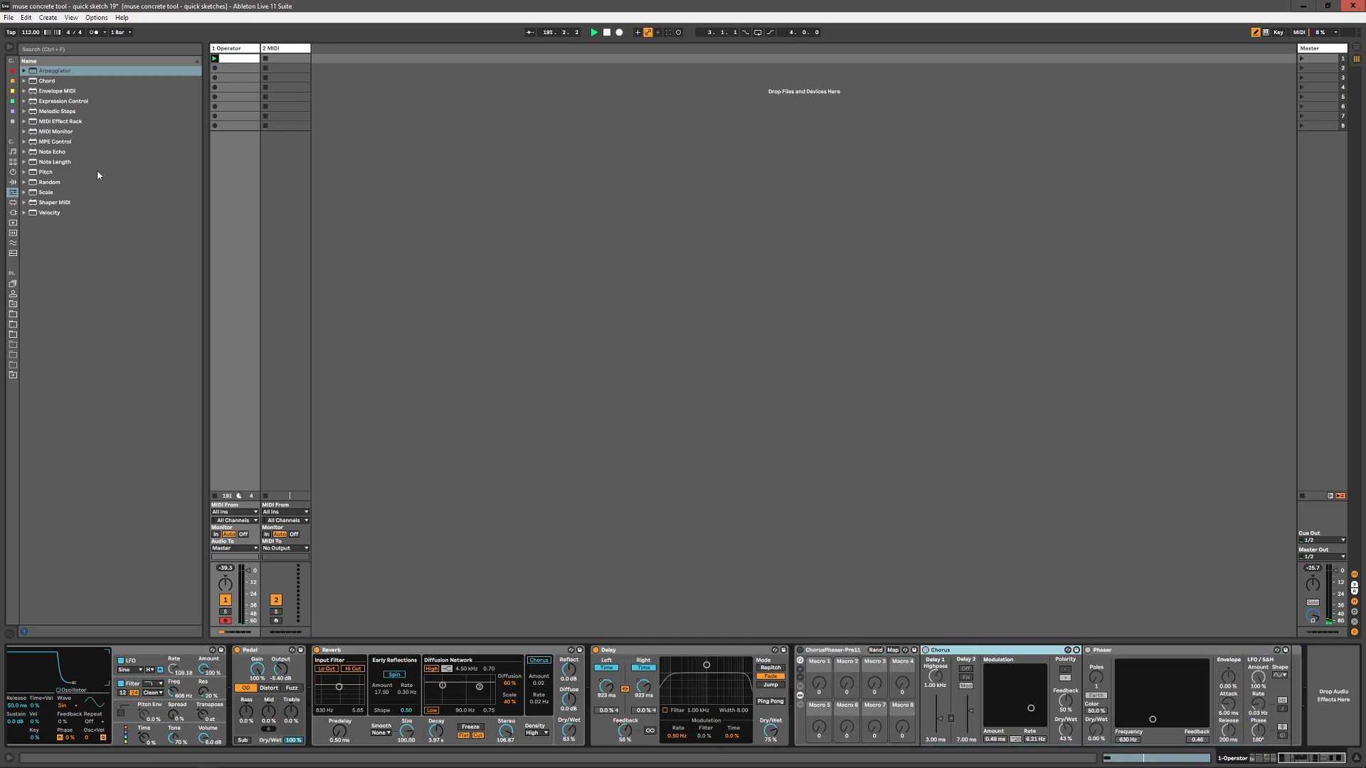
pyautogui.click(1099, 649)
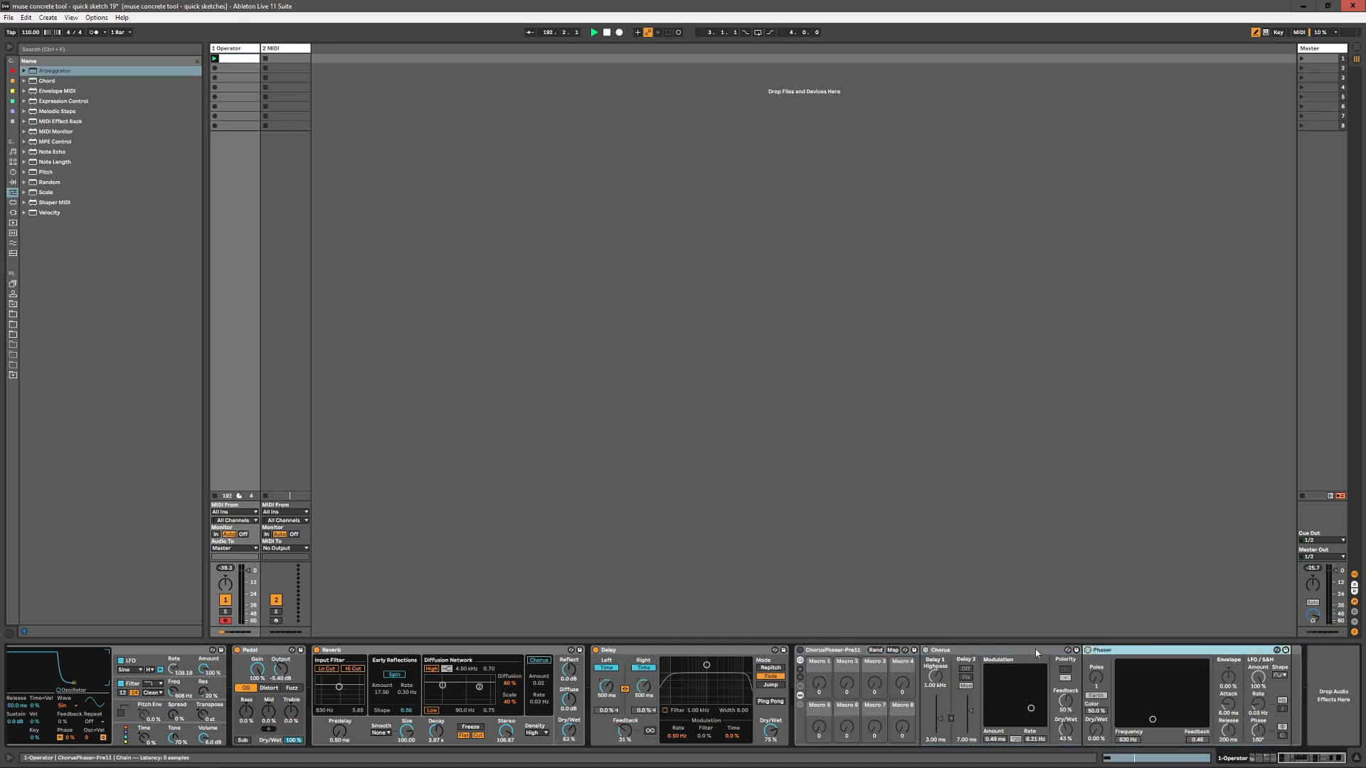
pyautogui.click(1031, 652)
pyautogui.click(1097, 651)
pyautogui.click(962, 651)
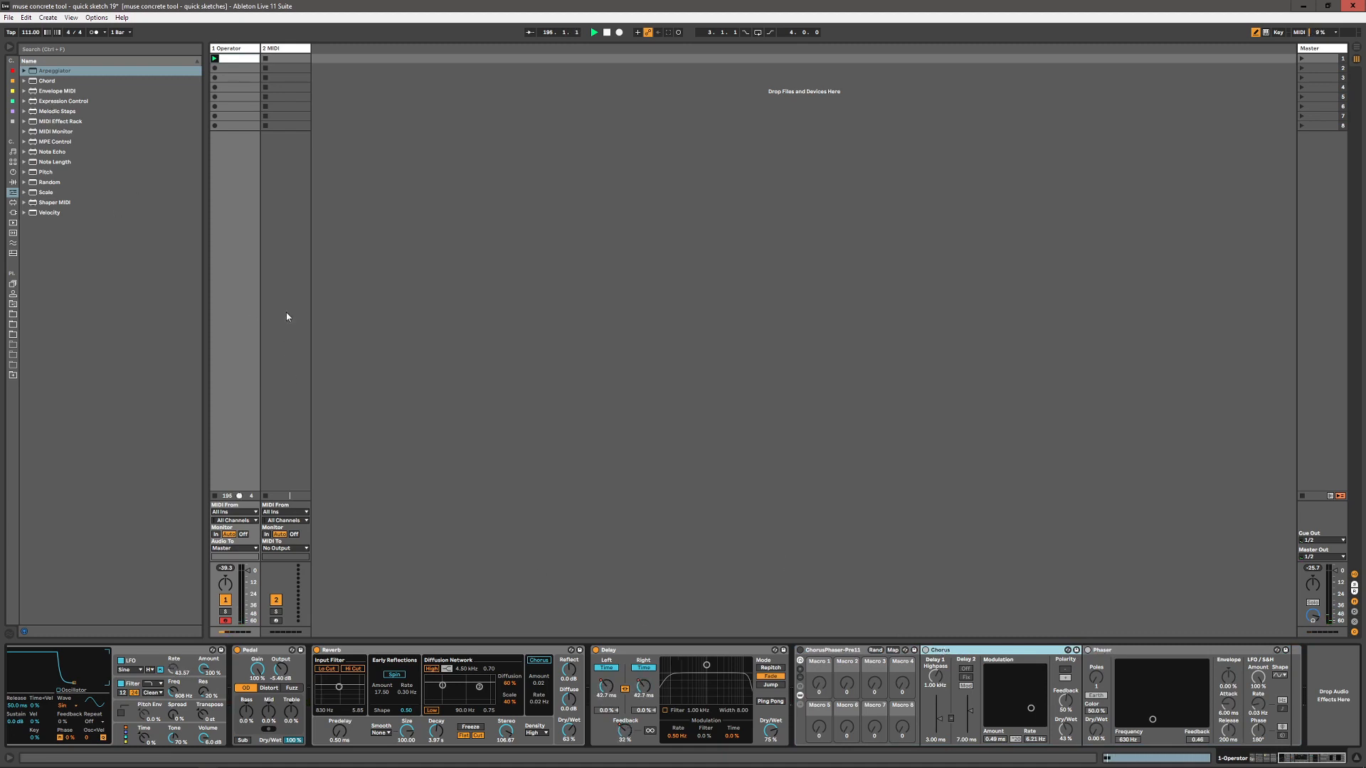
pyautogui.click(800, 650)
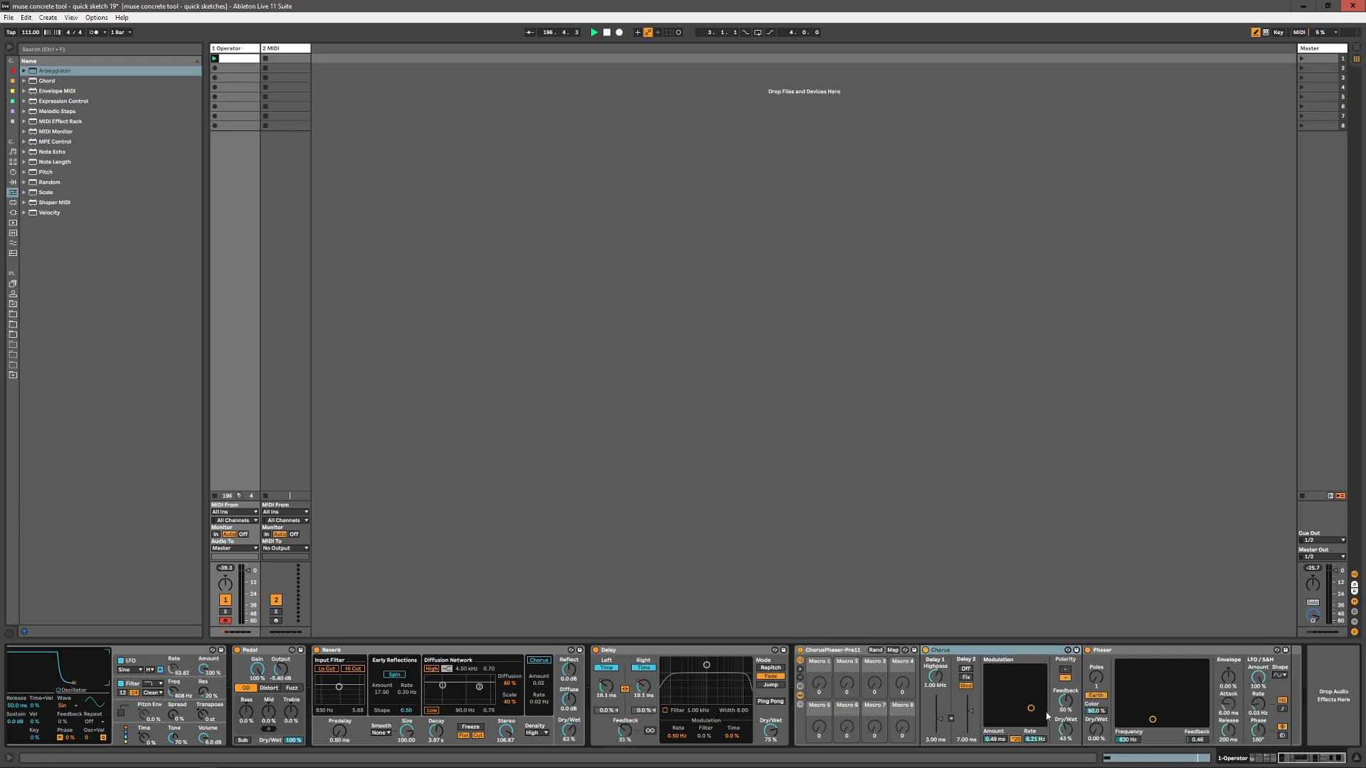
# - Reshape Operator's oscillator envelopes, giving oscillator A a slower attack and a much longer release
pyautogui.moveTo(1286, 758); pyautogui.dragTo(1255, 758)
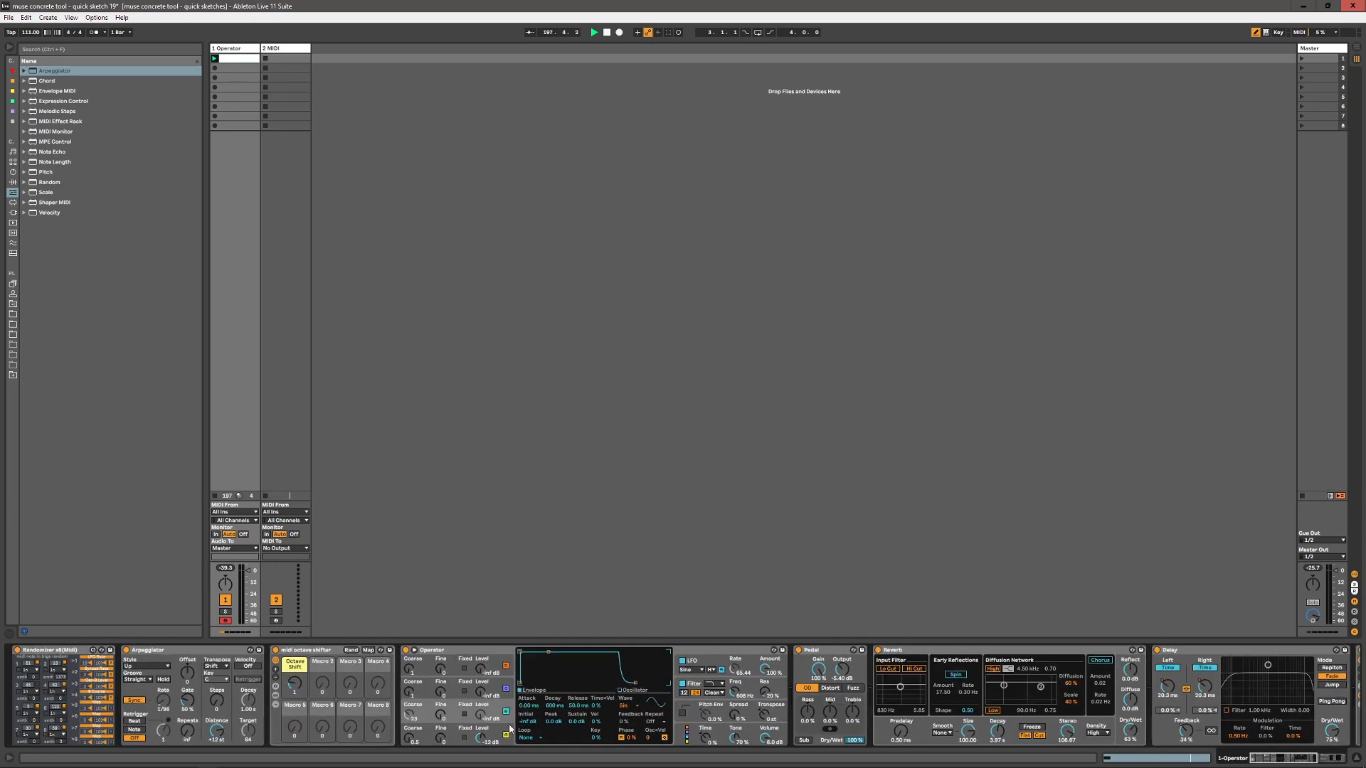
pyautogui.moveTo(520, 652); pyautogui.dragTo(579, 651)
pyautogui.click(506, 735)
pyautogui.moveTo(646, 681); pyautogui.dragTo(660, 683)
pyautogui.moveTo(579, 652); pyautogui.dragTo(543, 652)
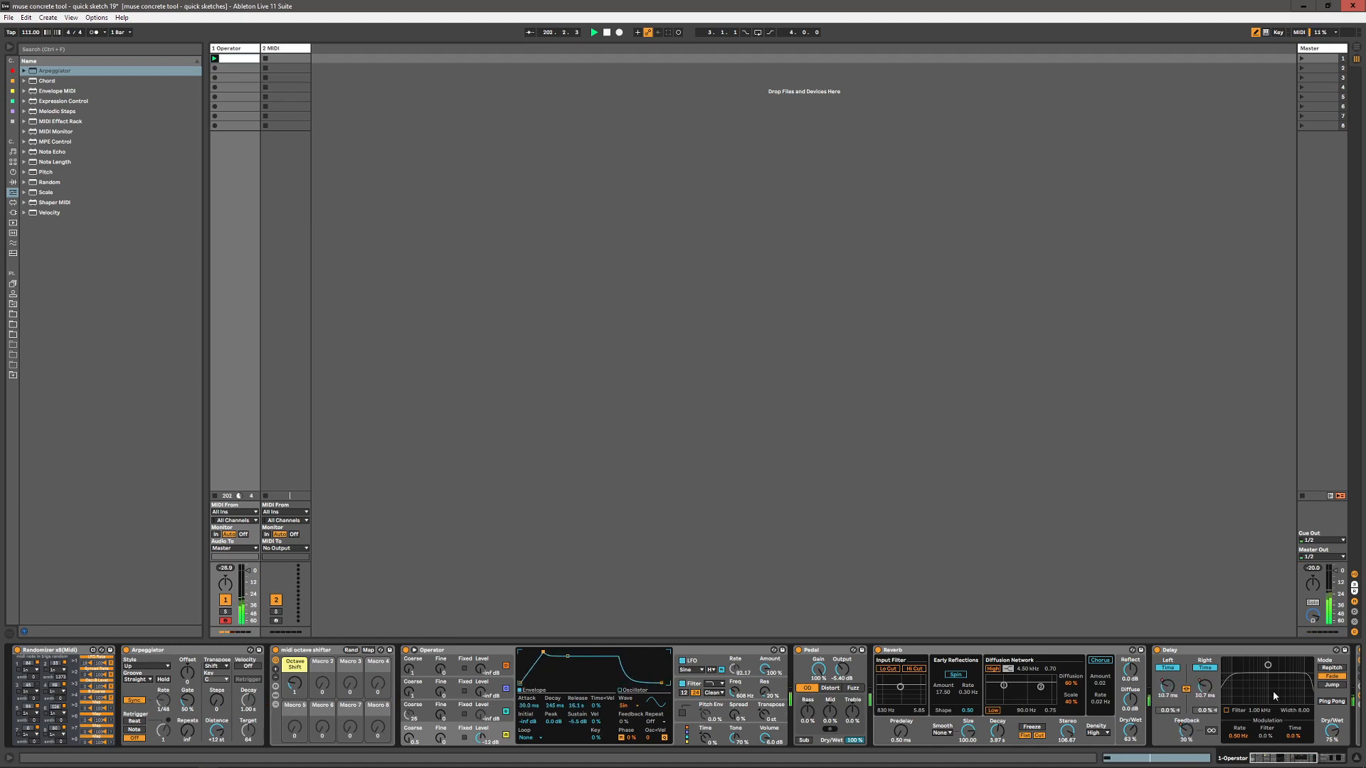
# - Reduce the Chorus modulation amount and raise its modulation rate in the ChorusPhaser-Pre11 rack
pyautogui.moveTo(1257, 761); pyautogui.dragTo(1315, 759)
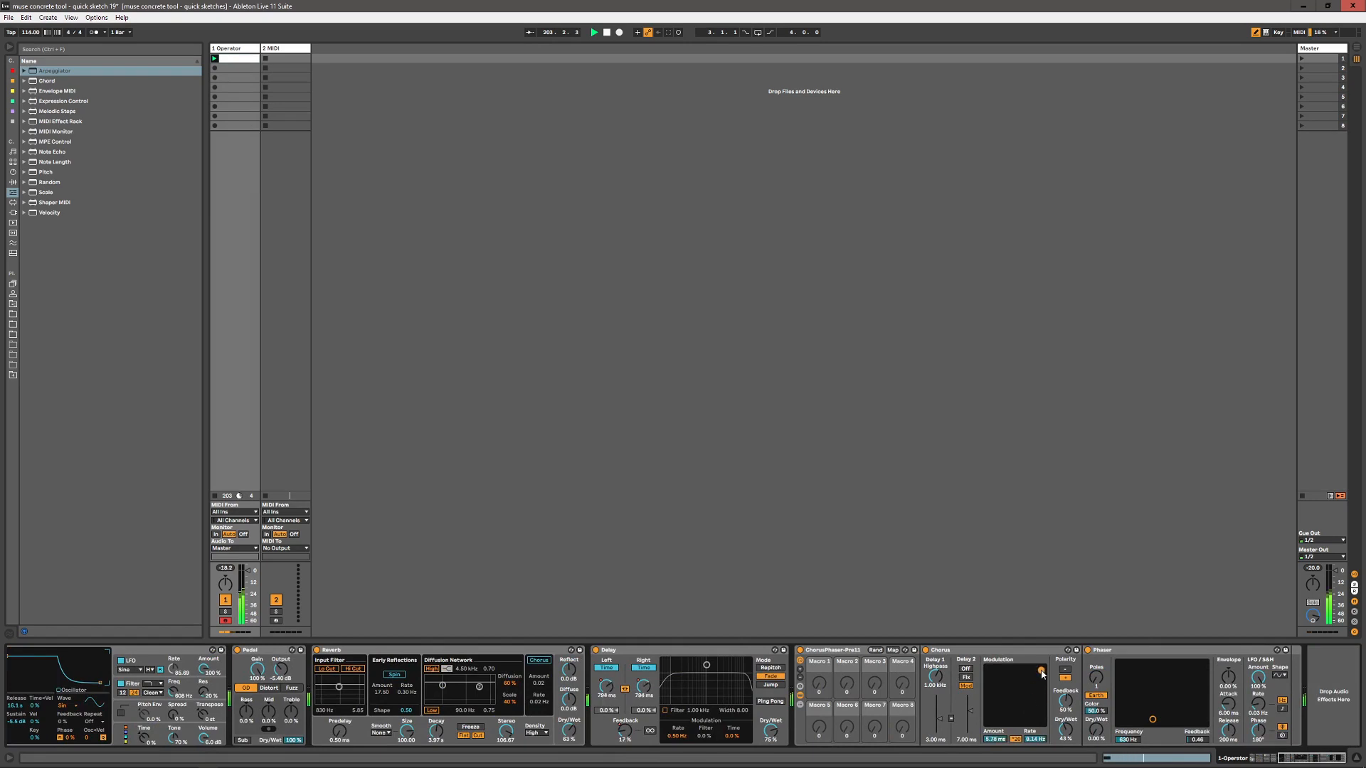
pyautogui.moveTo(979, 706); pyautogui.dragTo(1044, 704)
pyautogui.click(947, 650)
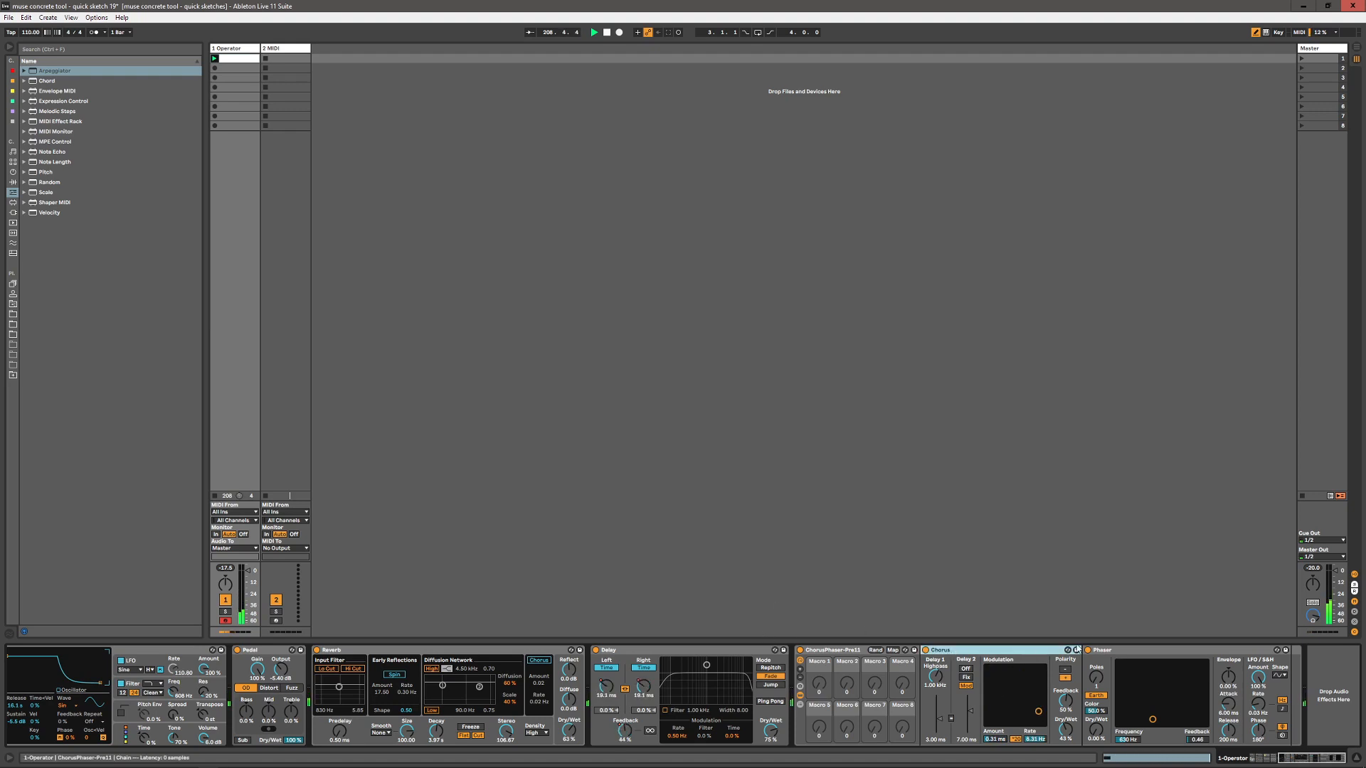
# - Select the Chorus and Phaser devices together inside the ChorusPhaser-Pre11 rack
pyautogui.click(1137, 650)
pyautogui.click(1029, 651)
pyautogui.click(1124, 651)
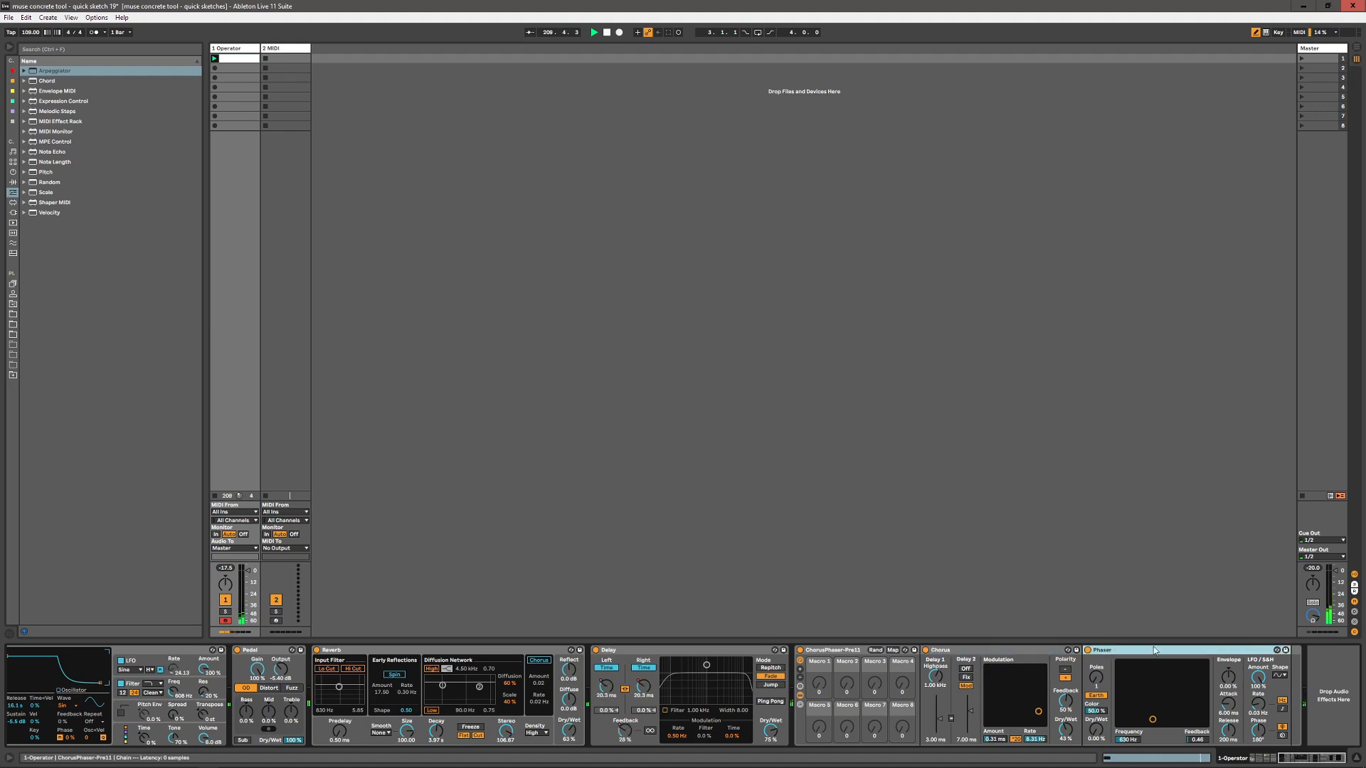
pyautogui.click(1011, 650)
pyautogui.click(1116, 651)
pyautogui.click(1019, 650)
pyautogui.keyDown('shift'); pyautogui.click(1135, 651); pyautogui.keyUp('shift')
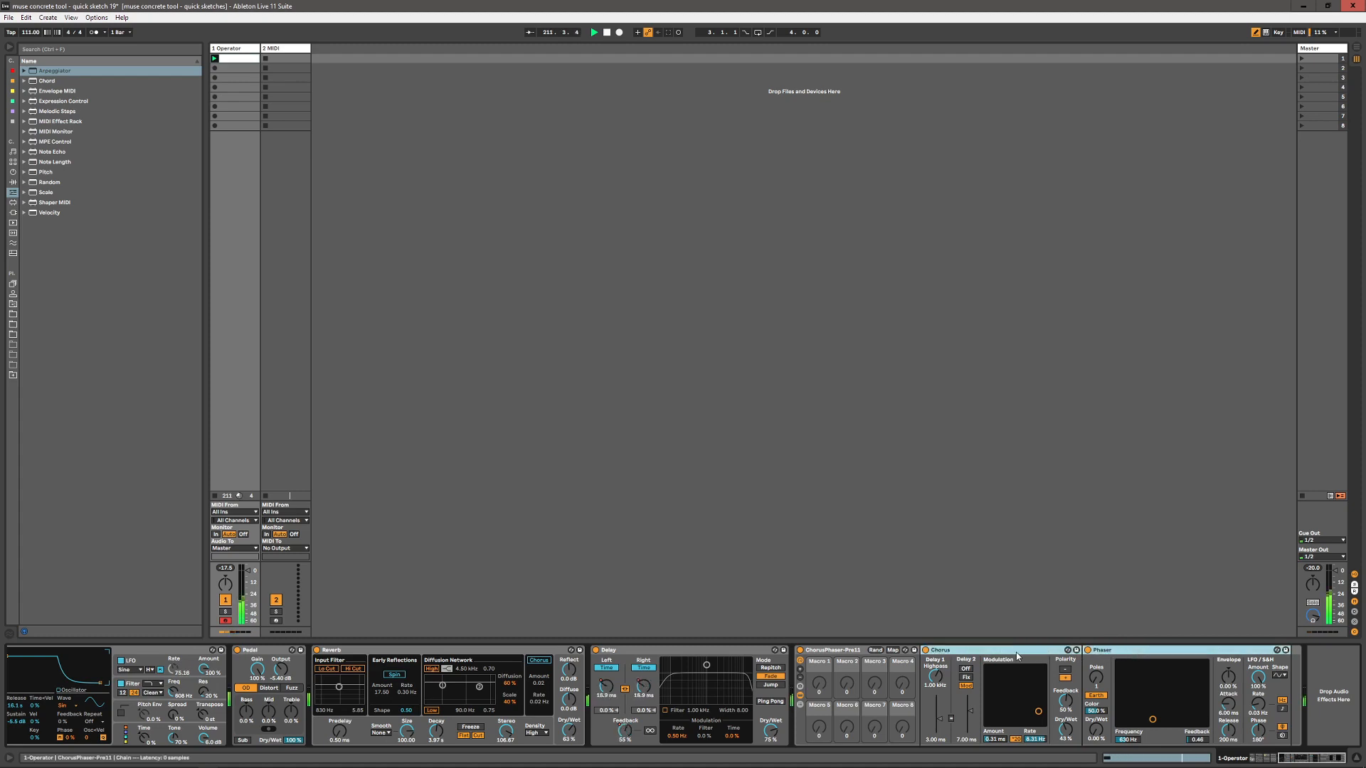
pyautogui.click(831, 660)
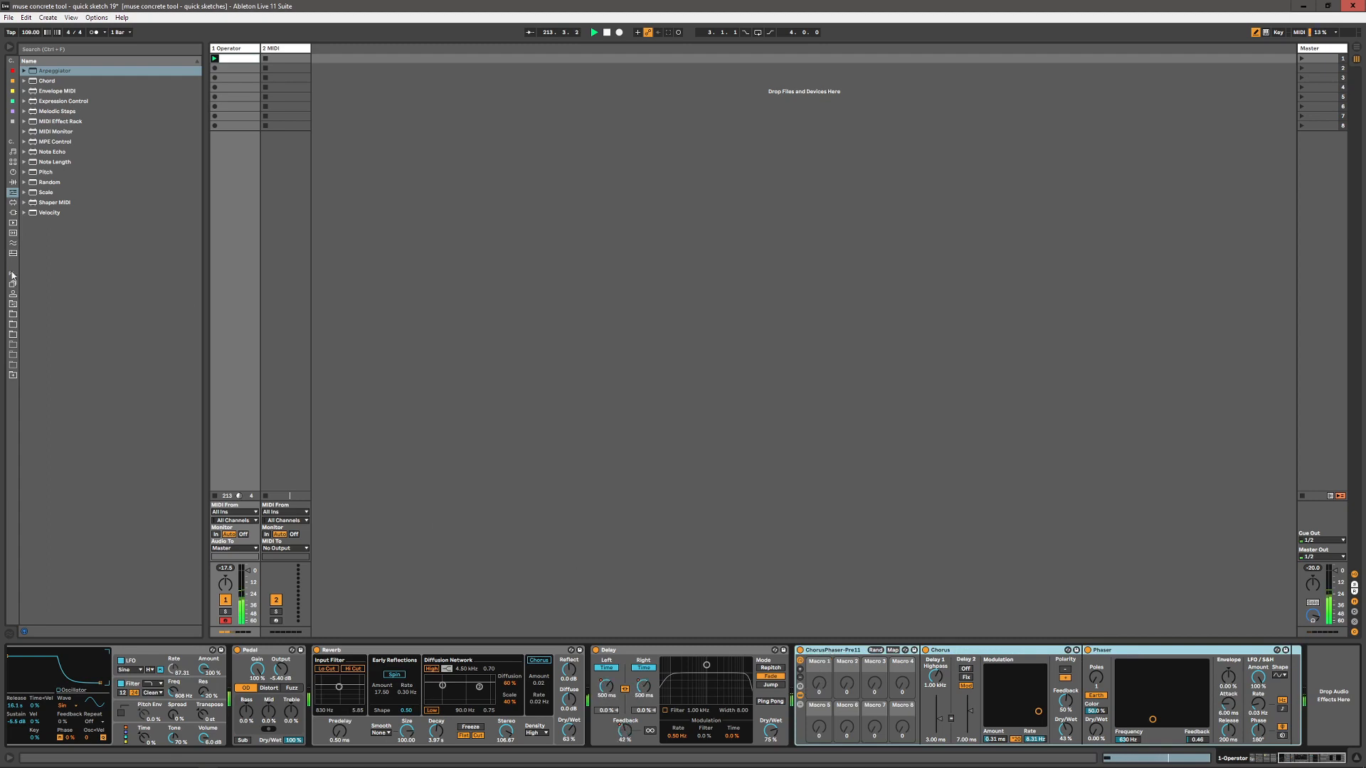
pyautogui.click(11, 122)
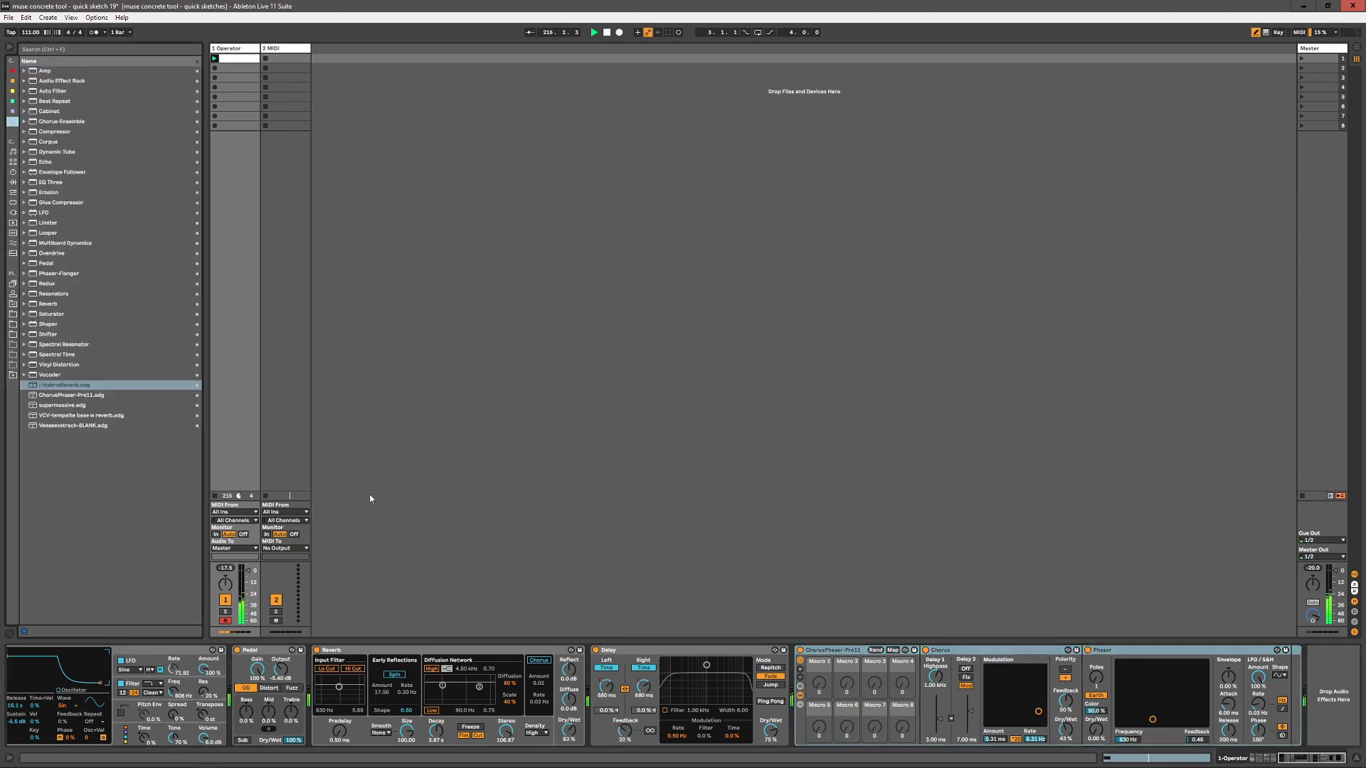
pyautogui.click(13, 313)
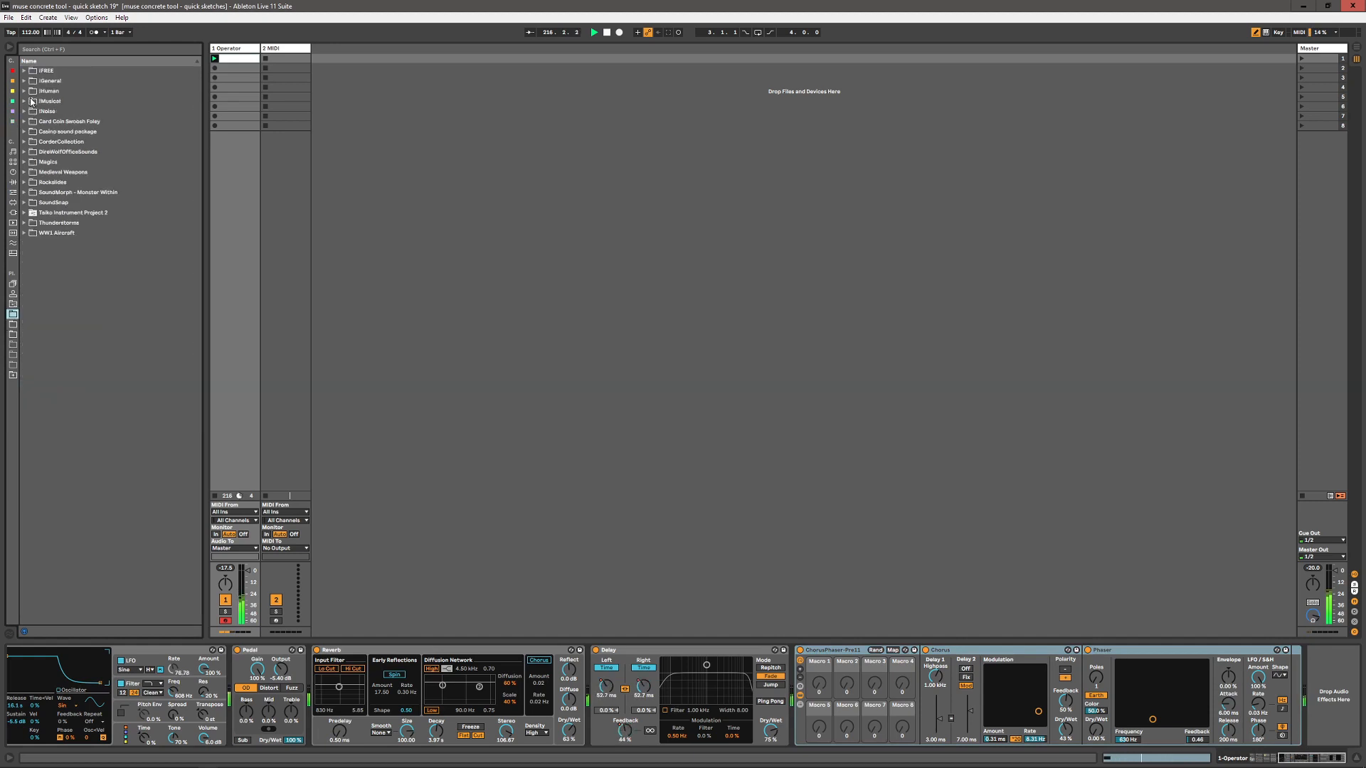
pyautogui.click(13, 324)
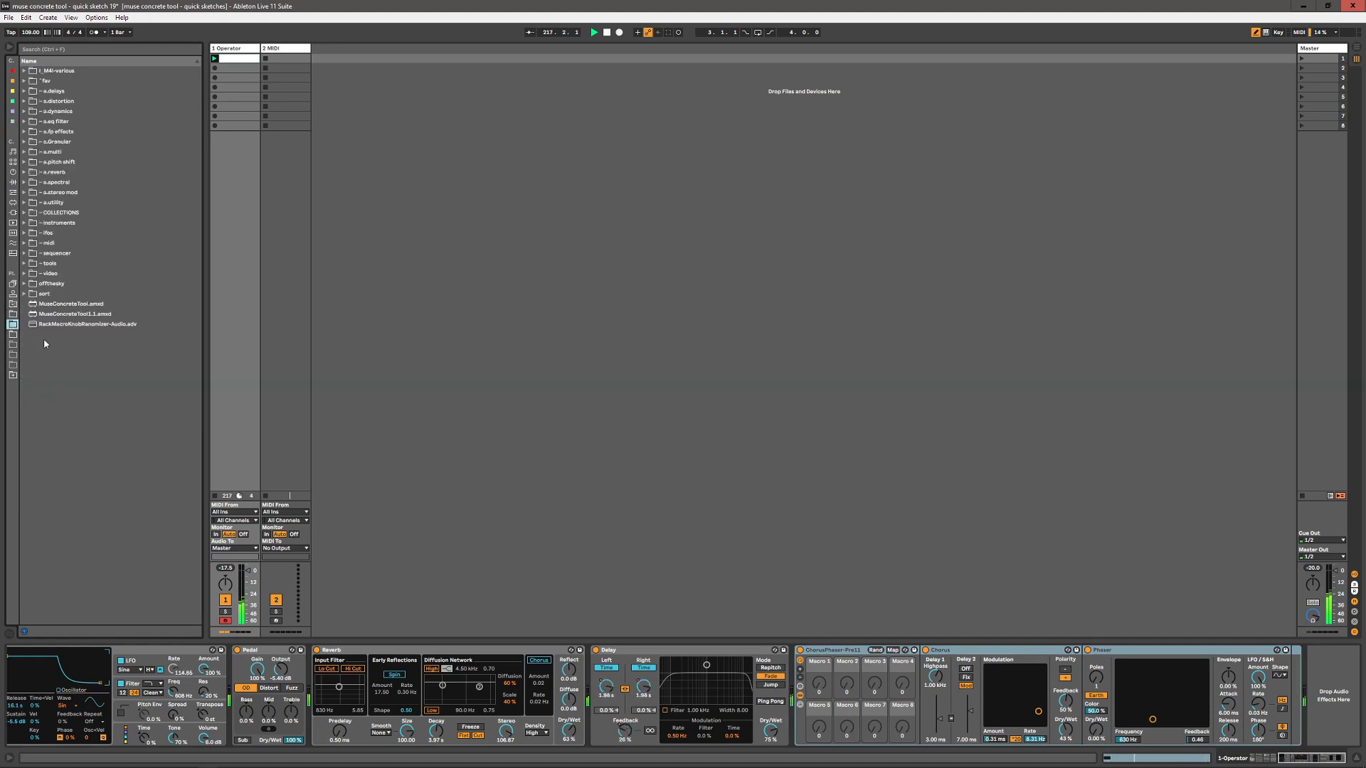
pyautogui.click(15, 334)
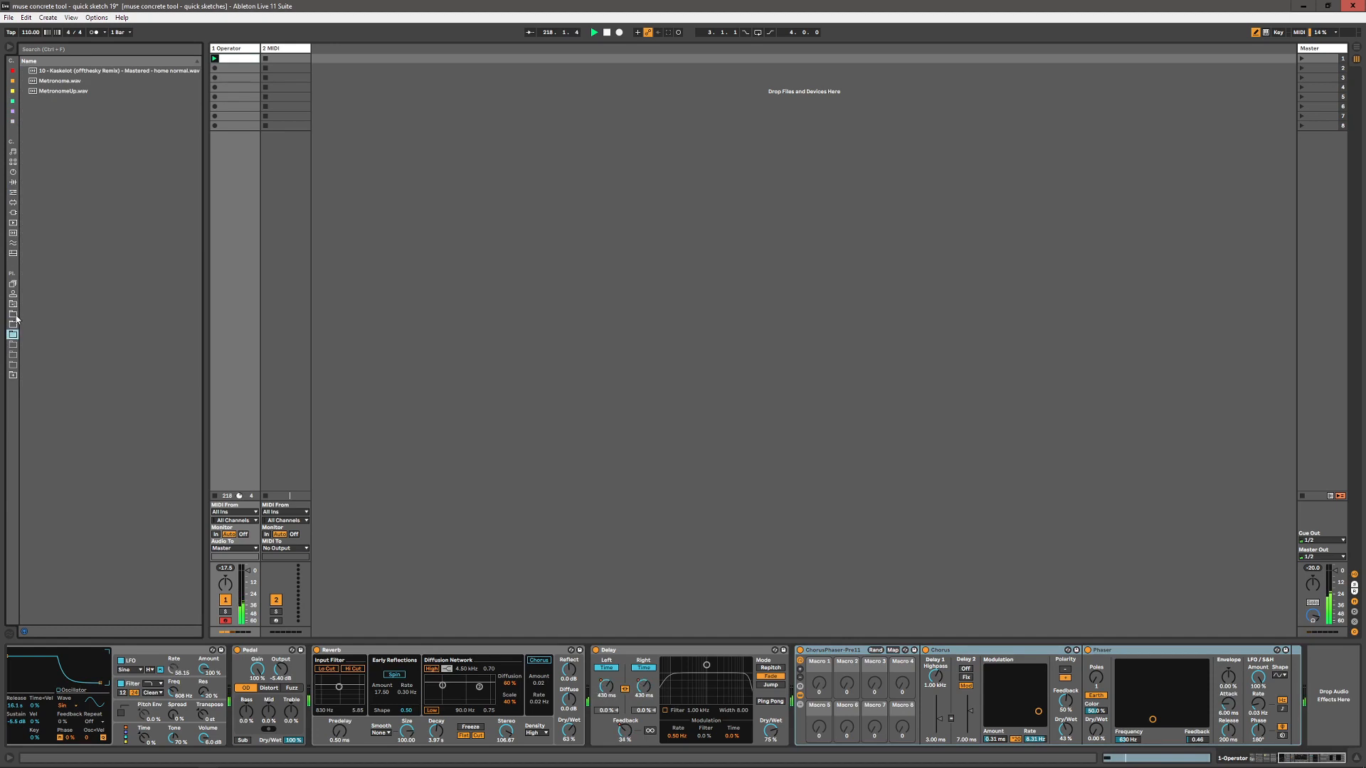
pyautogui.click(15, 314)
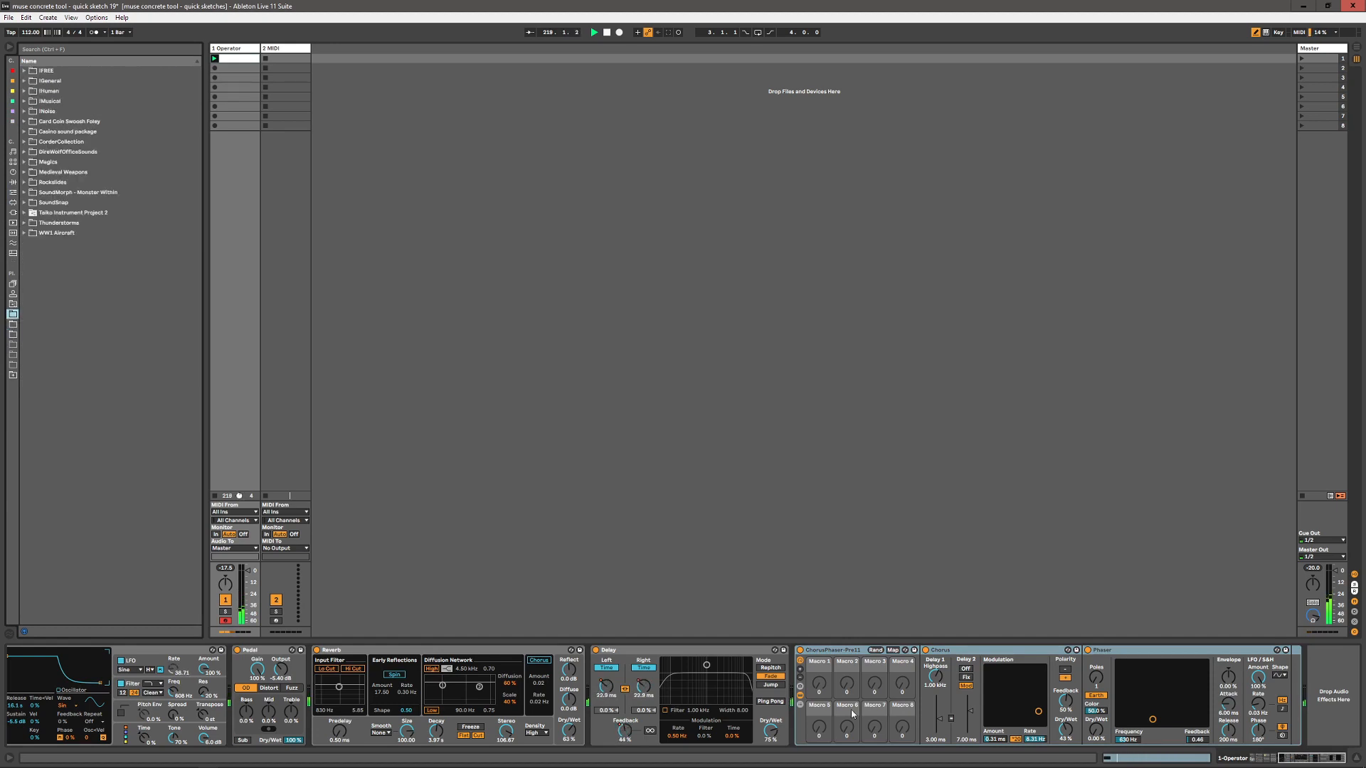
pyautogui.rightClick(835, 651)
pyautogui.click(827, 652)
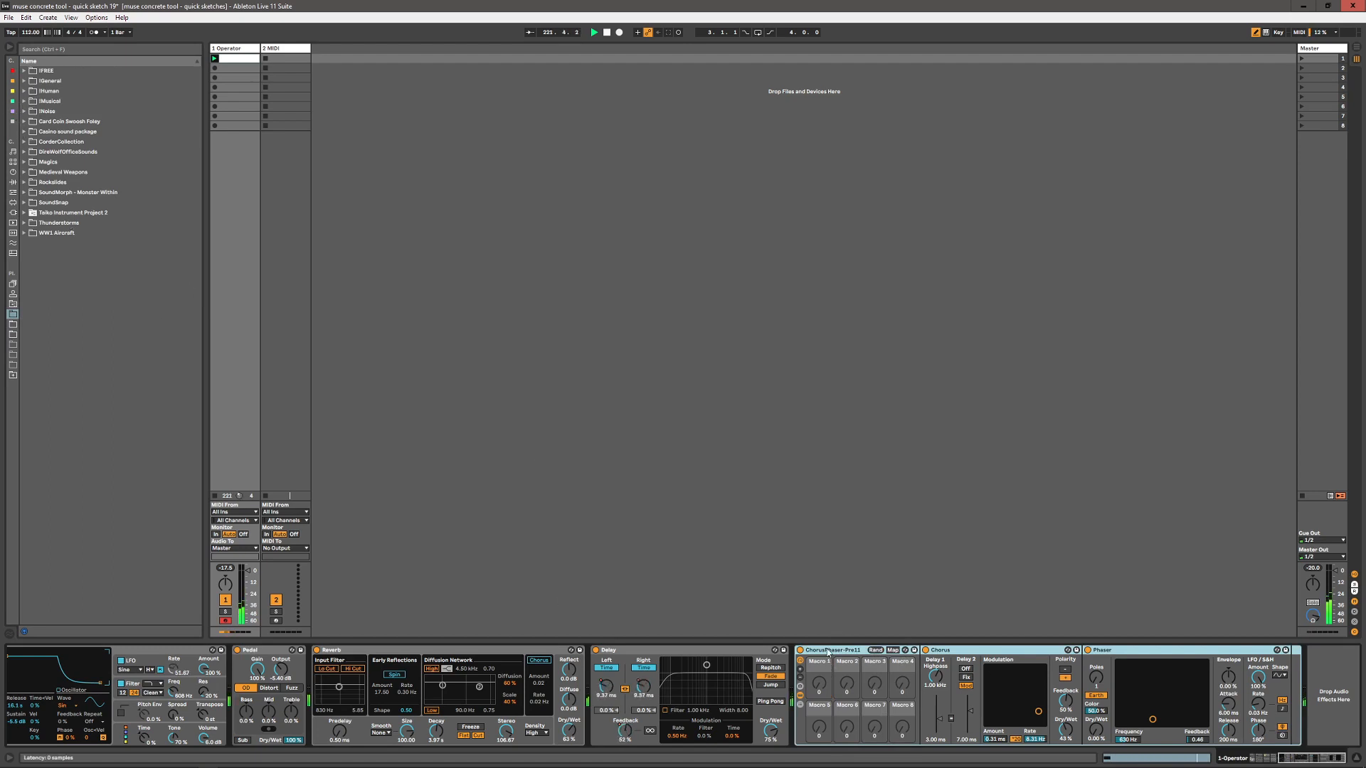
pyautogui.click(962, 650)
pyautogui.click(1116, 652)
pyautogui.click(985, 651)
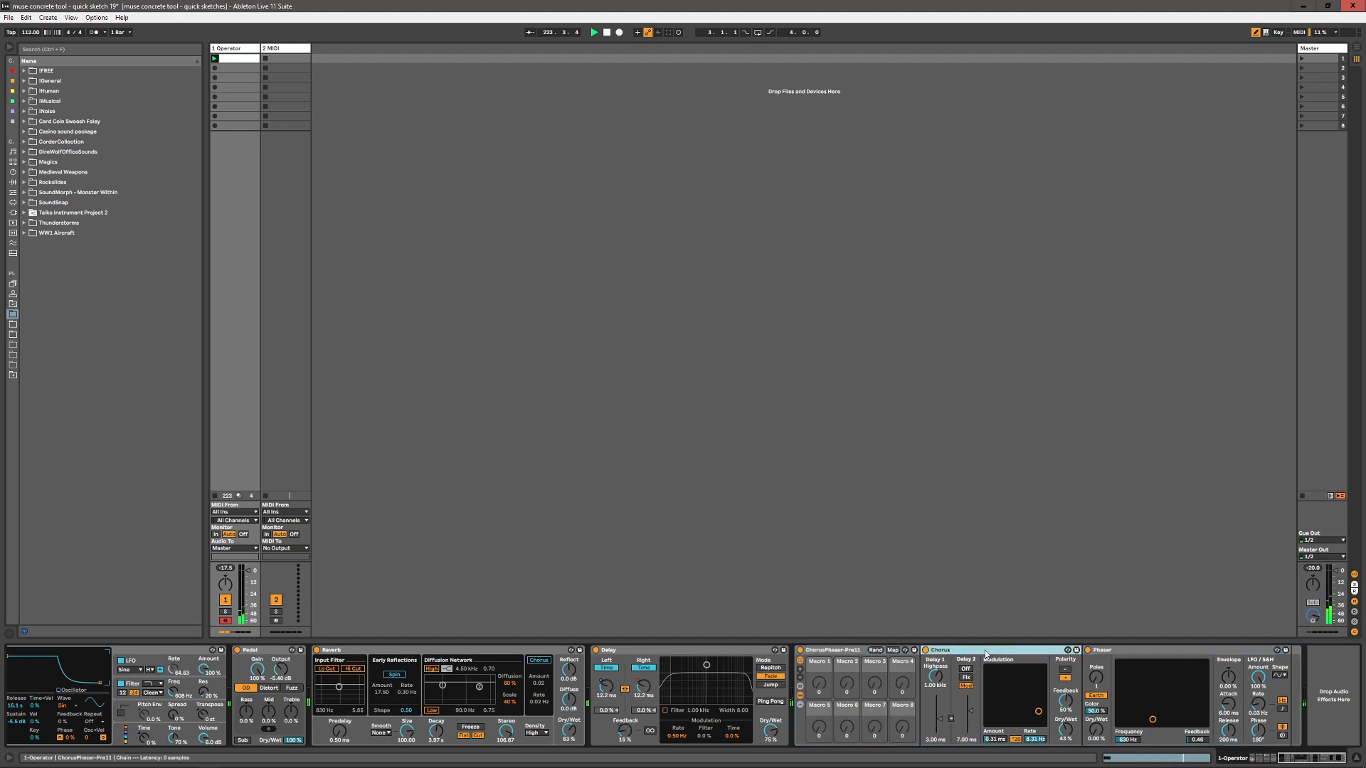
pyautogui.click(1105, 651)
pyautogui.click(987, 651)
pyautogui.click(1082, 654)
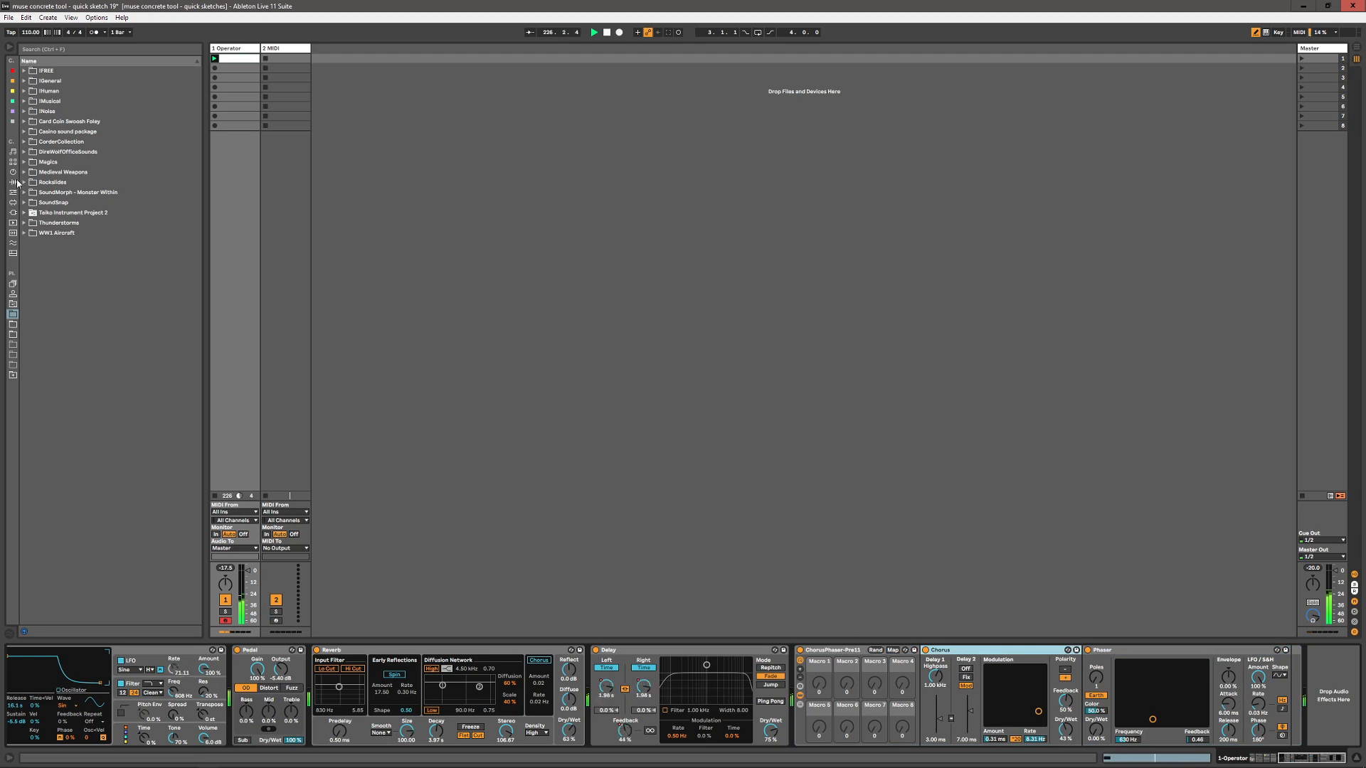
pyautogui.click(13, 182)
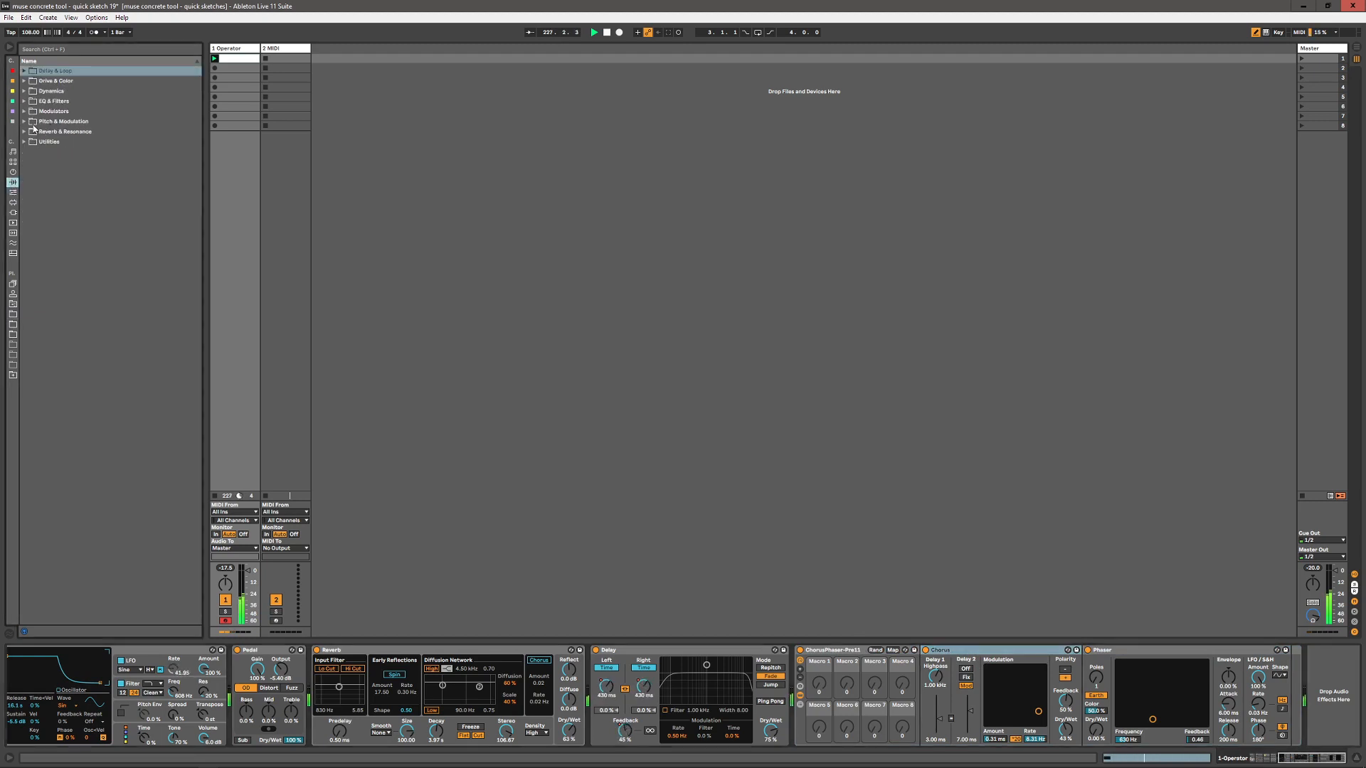
pyautogui.click(49, 122)
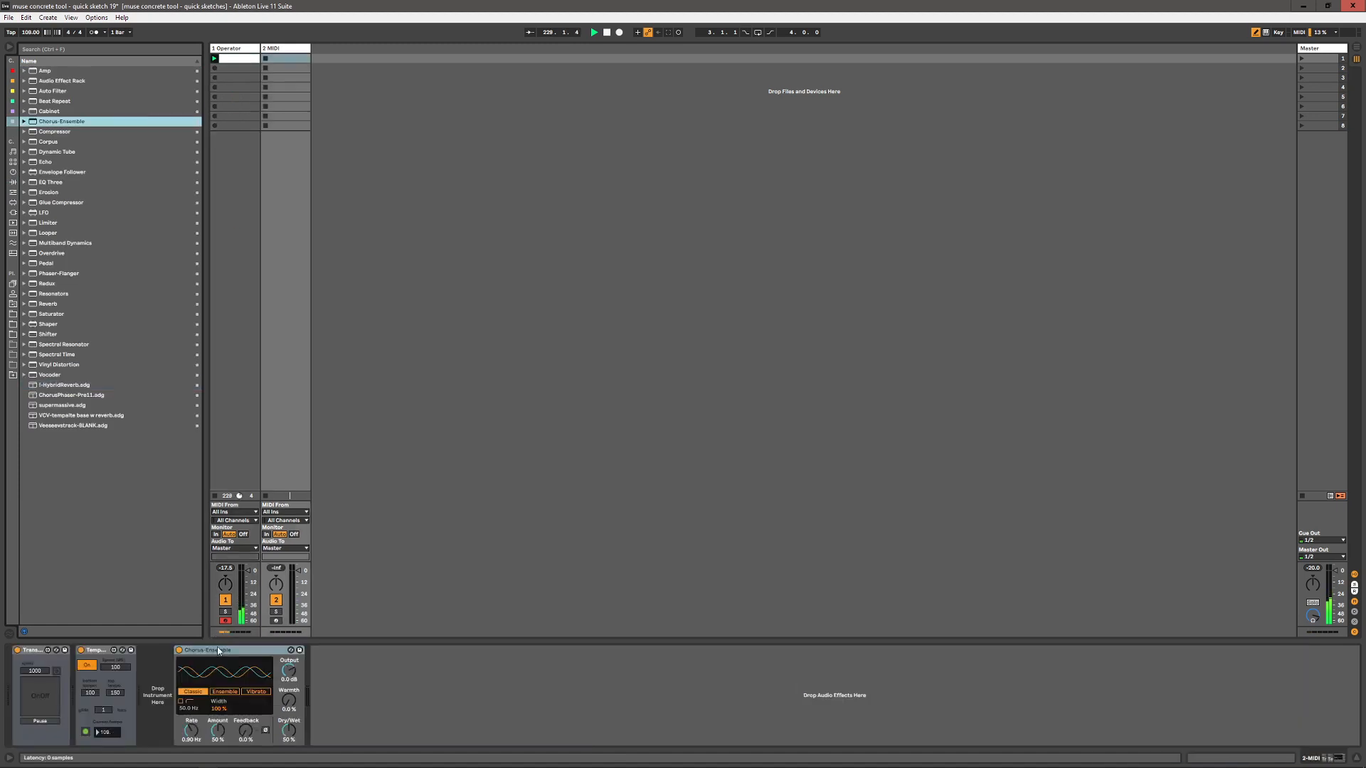
pyautogui.rightClick(222, 650)
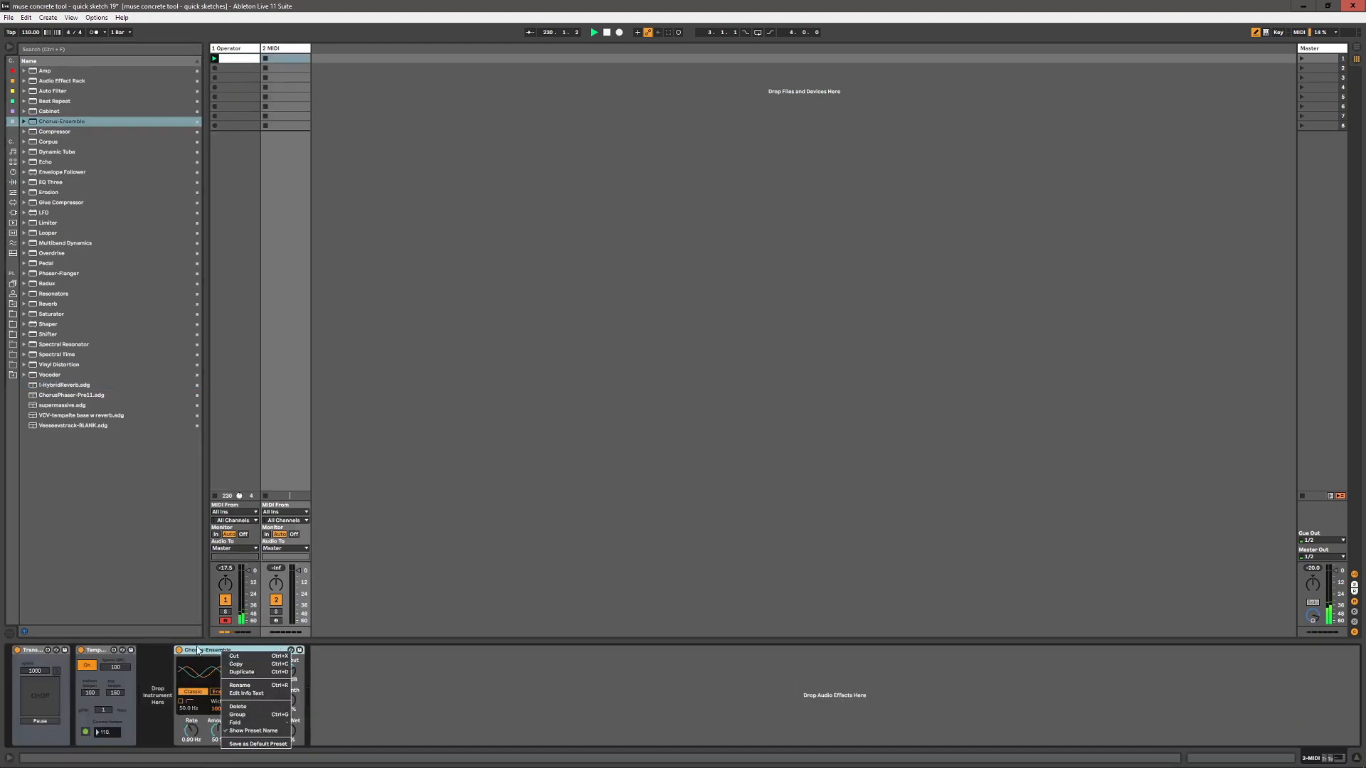
pyautogui.click(238, 707)
pyautogui.click(220, 49)
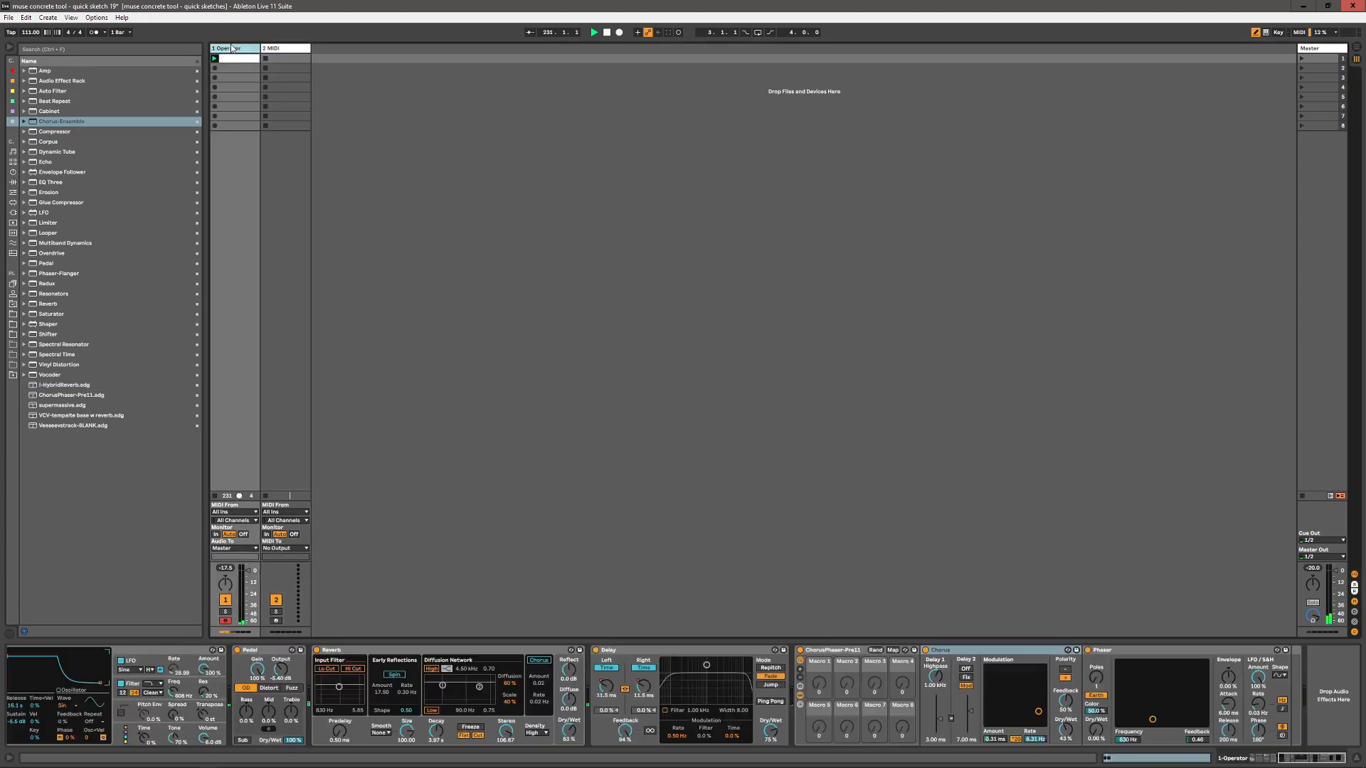
# - Import cardinal fun.als from the Xtras folder as a new CardinalSynth track after the MIDI track
pyautogui.click(13, 304)
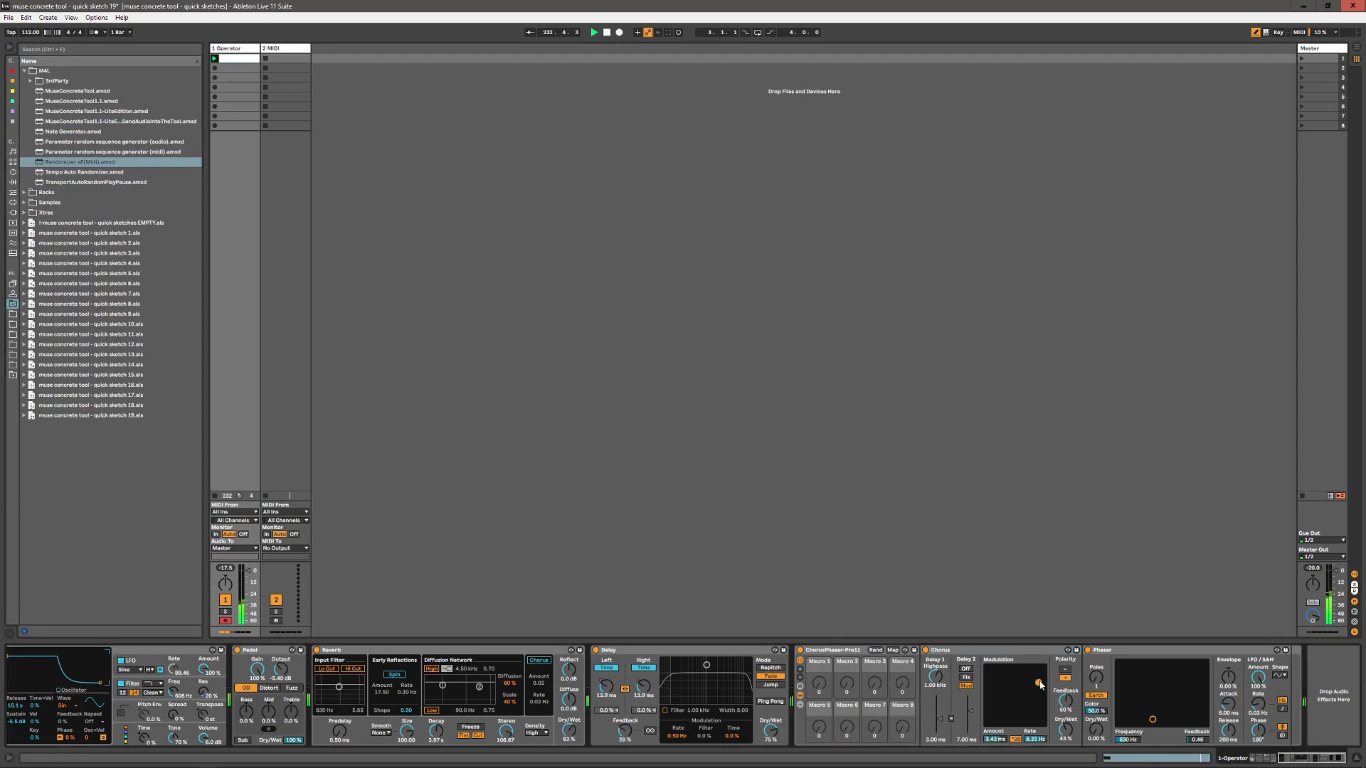
pyautogui.click(46, 214)
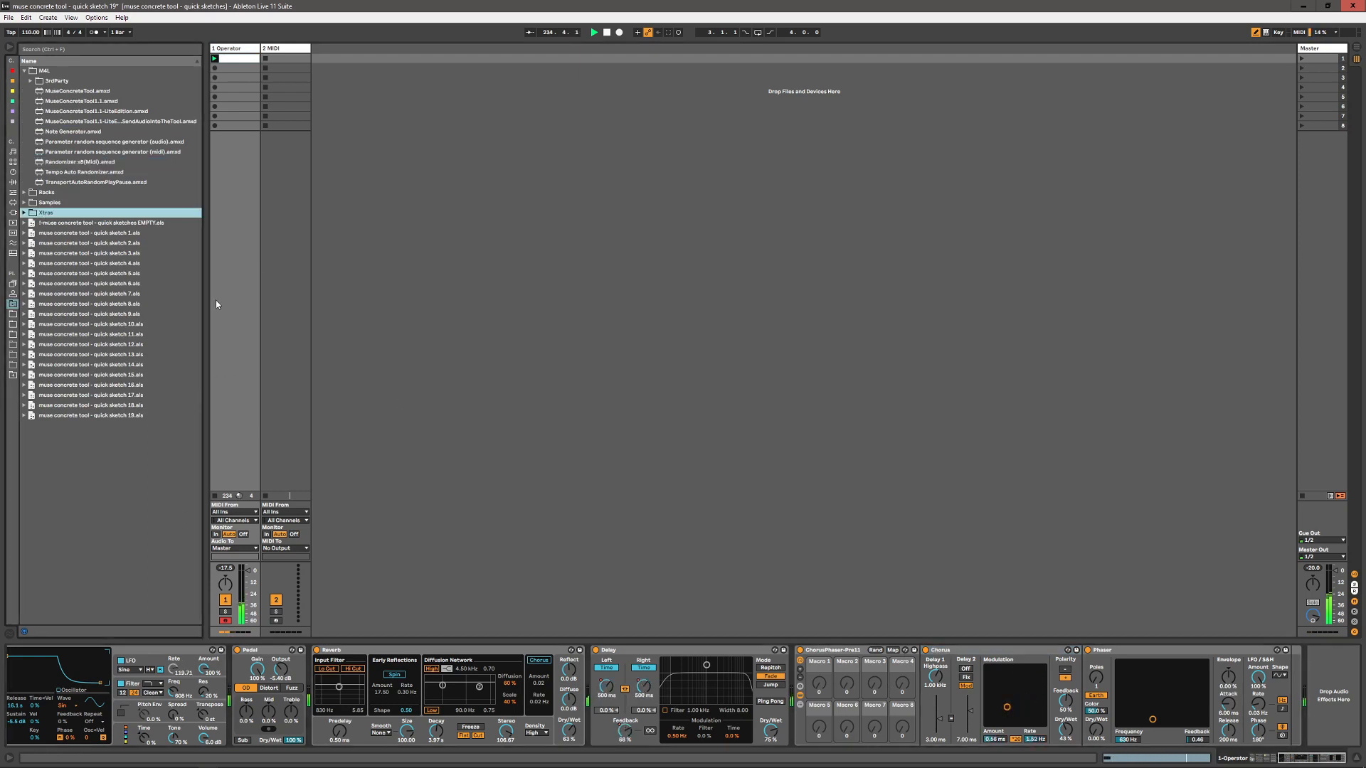
pyautogui.doubleClick(47, 213)
pyautogui.doubleClick(59, 113)
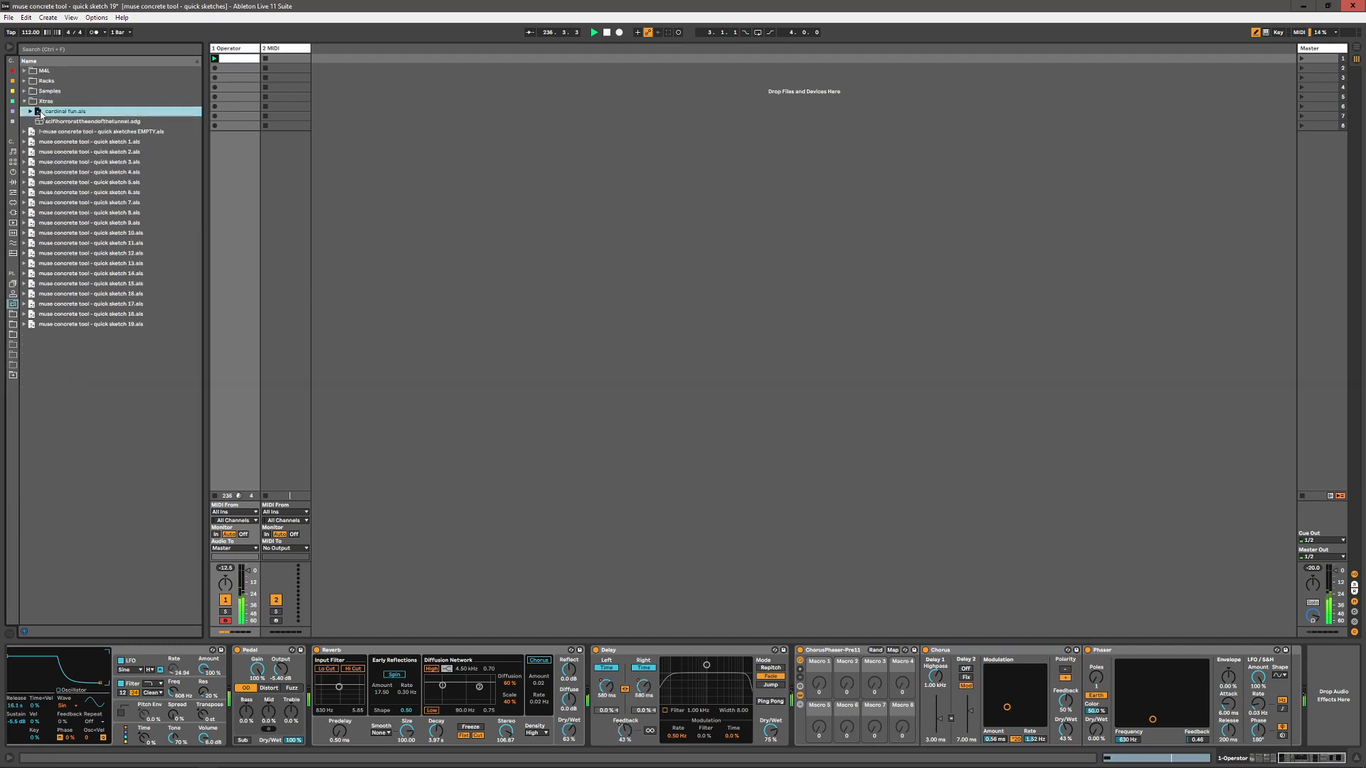
pyautogui.moveTo(59, 116); pyautogui.dragTo(329, 59)
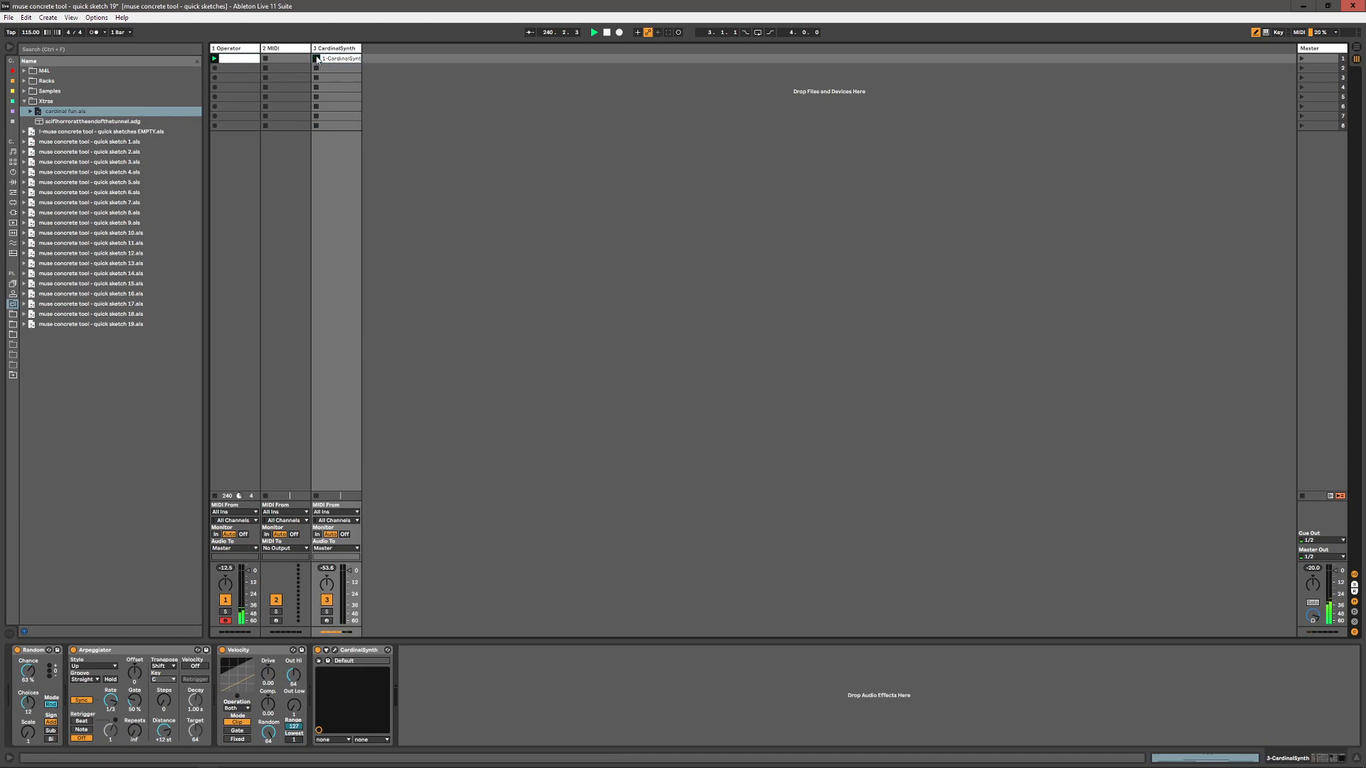
# - Delete the MIDI track between Operator and CardinalSynth, and adjust the CardinalSynth track's volume
pyautogui.click(283, 47)
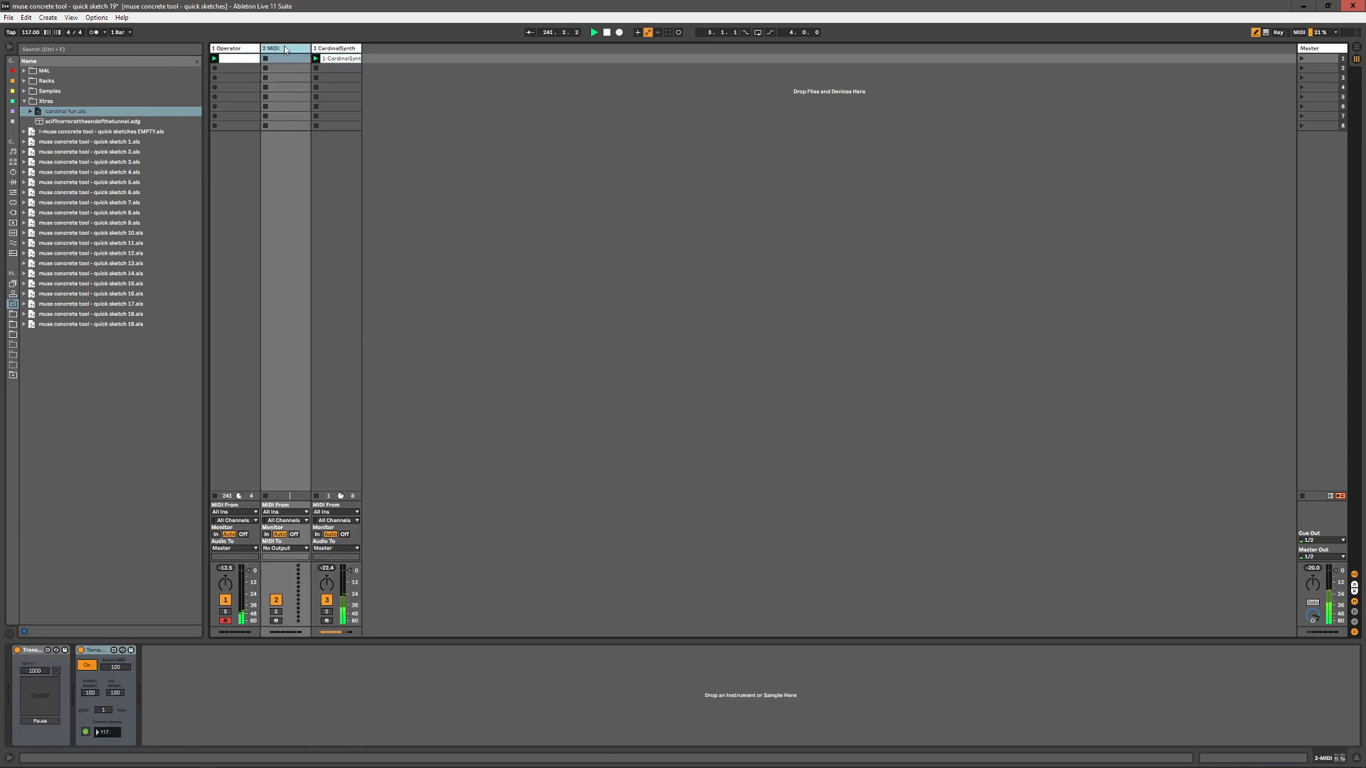
pyautogui.press('Delete')
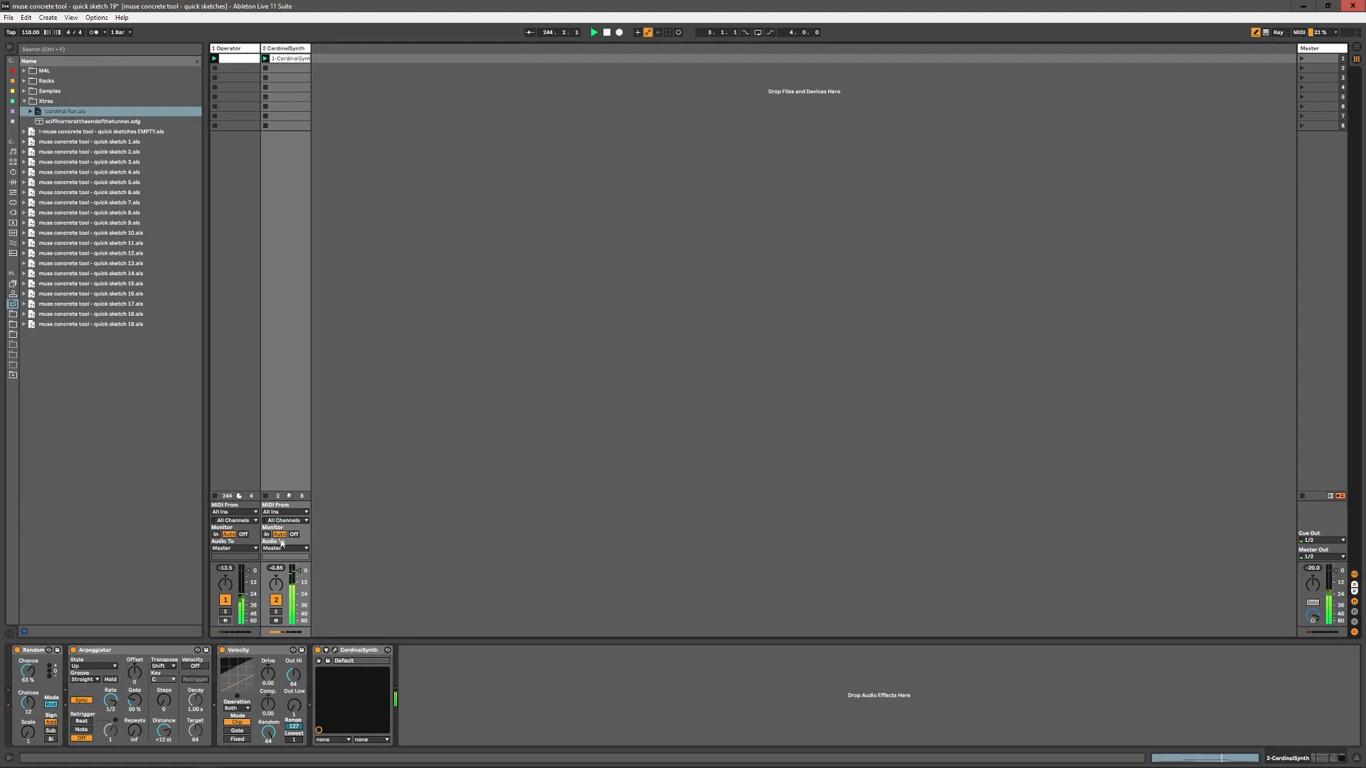
pyautogui.moveTo(298, 588); pyautogui.dragTo(299, 578)
# - Examine the CardinalSynth patch's LFO, Merge and CV-MAP modulation routing in its plug-in window, and close the window
pyautogui.click(273, 48)
pyautogui.click(335, 650)
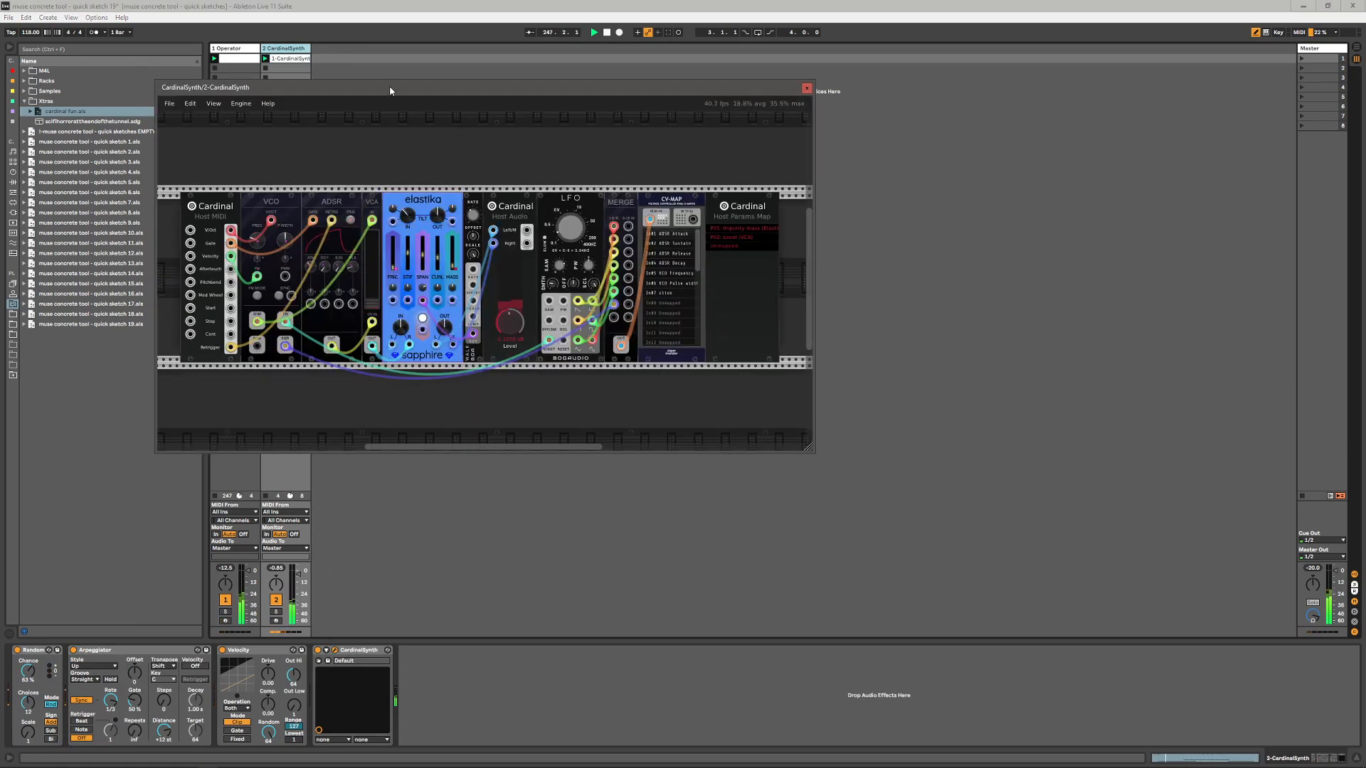
pyautogui.moveTo(390, 85); pyautogui.dragTo(431, 78)
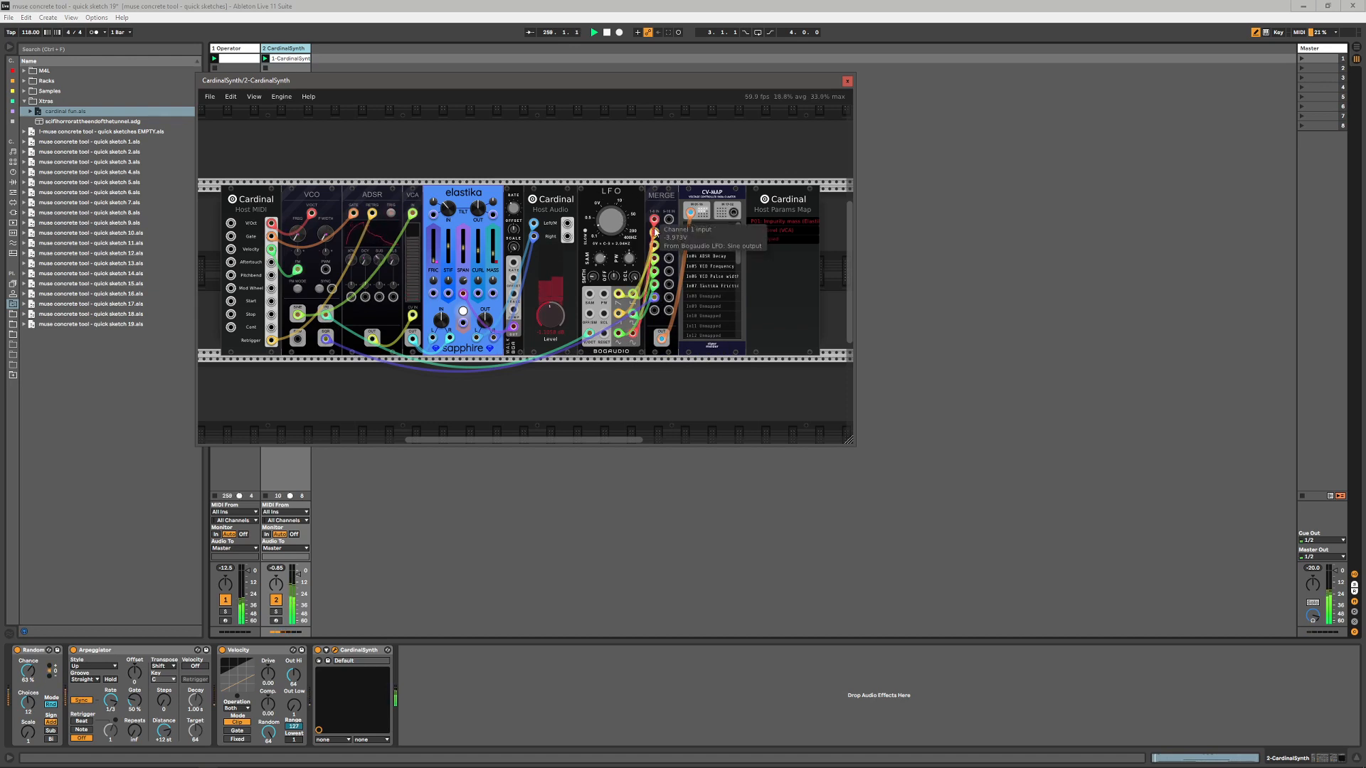
pyautogui.moveTo(697, 215)
pyautogui.mouseDown()
pyautogui.moveTo(707, 130)
pyautogui.moveTo(701, 216)
pyautogui.mouseUp()
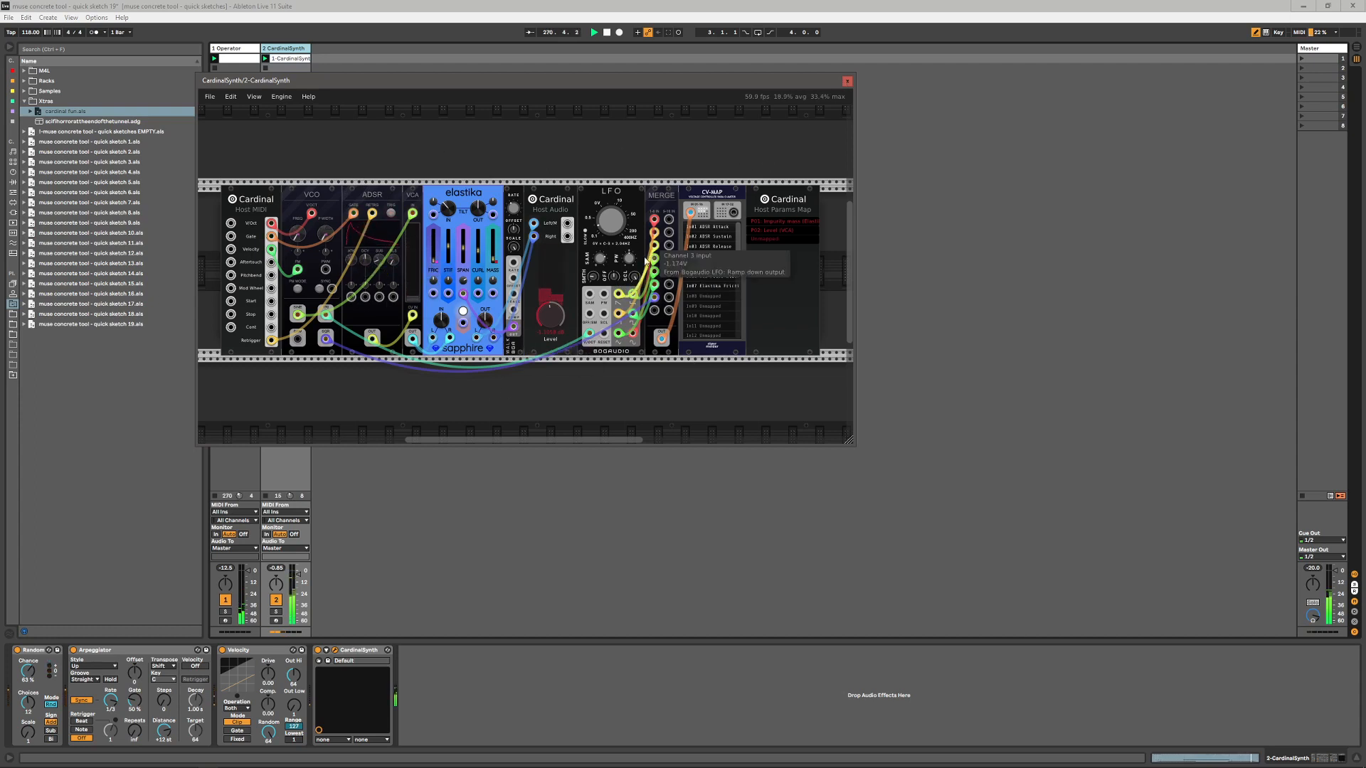
pyautogui.click(847, 81)
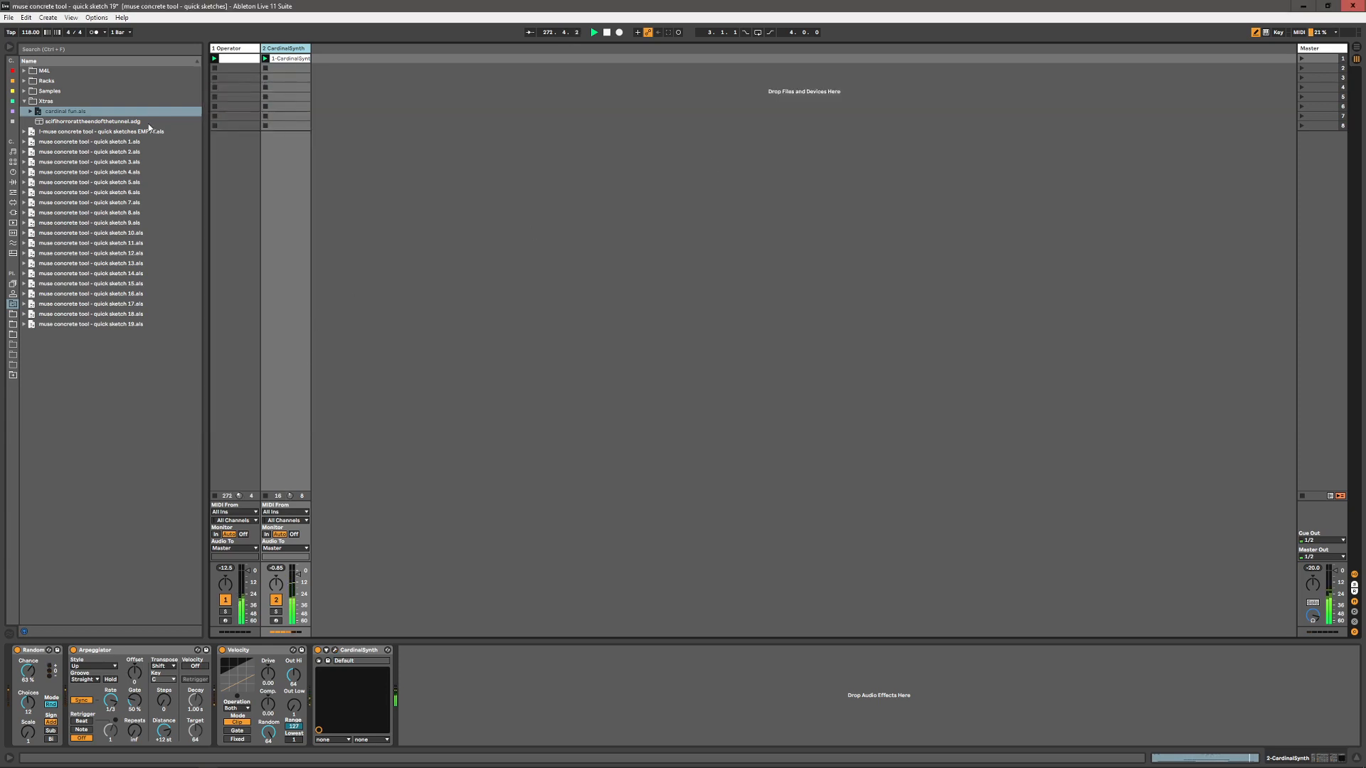
# - Load the scifihorrorattheendofthetunnel.adg rack onto a new track, check its Cardinal patch, and lower the track's volume
pyautogui.click(86, 122)
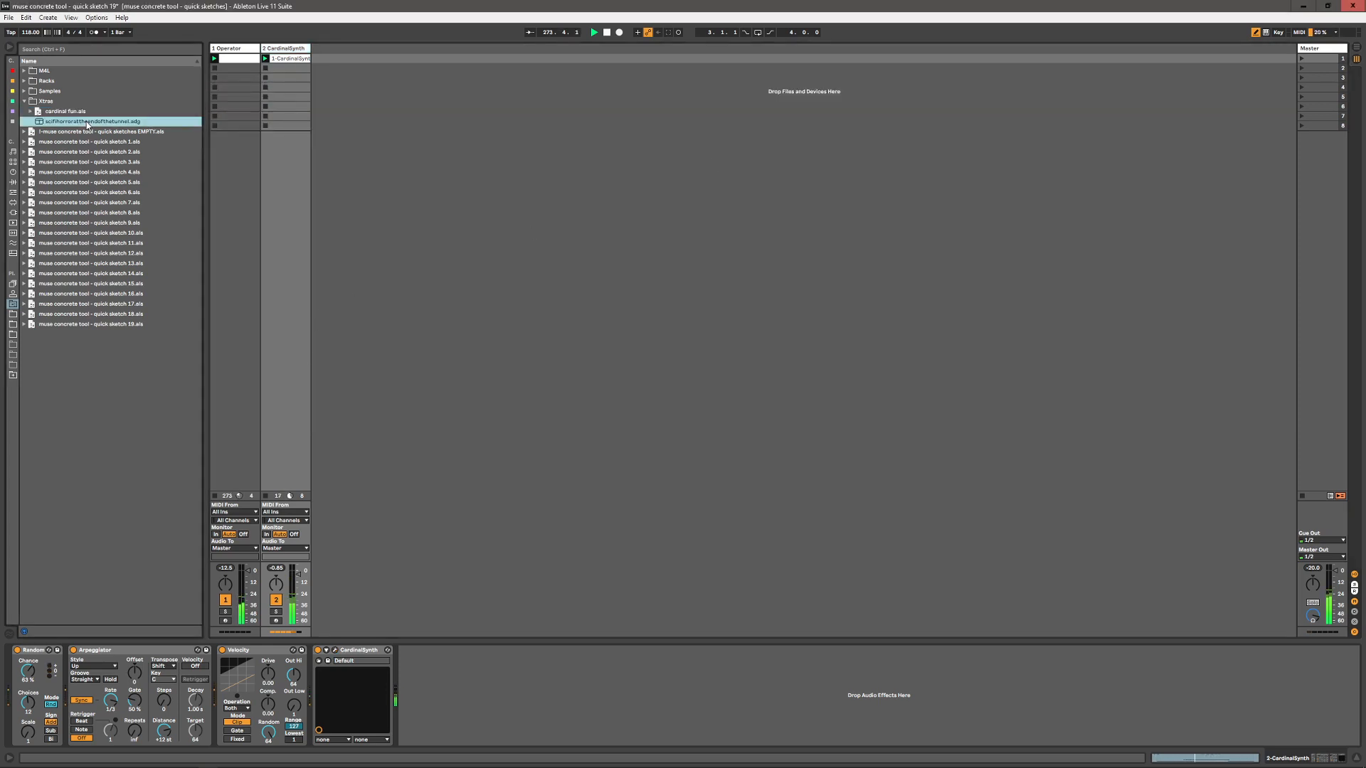
pyautogui.moveTo(87, 121); pyautogui.dragTo(318, 371)
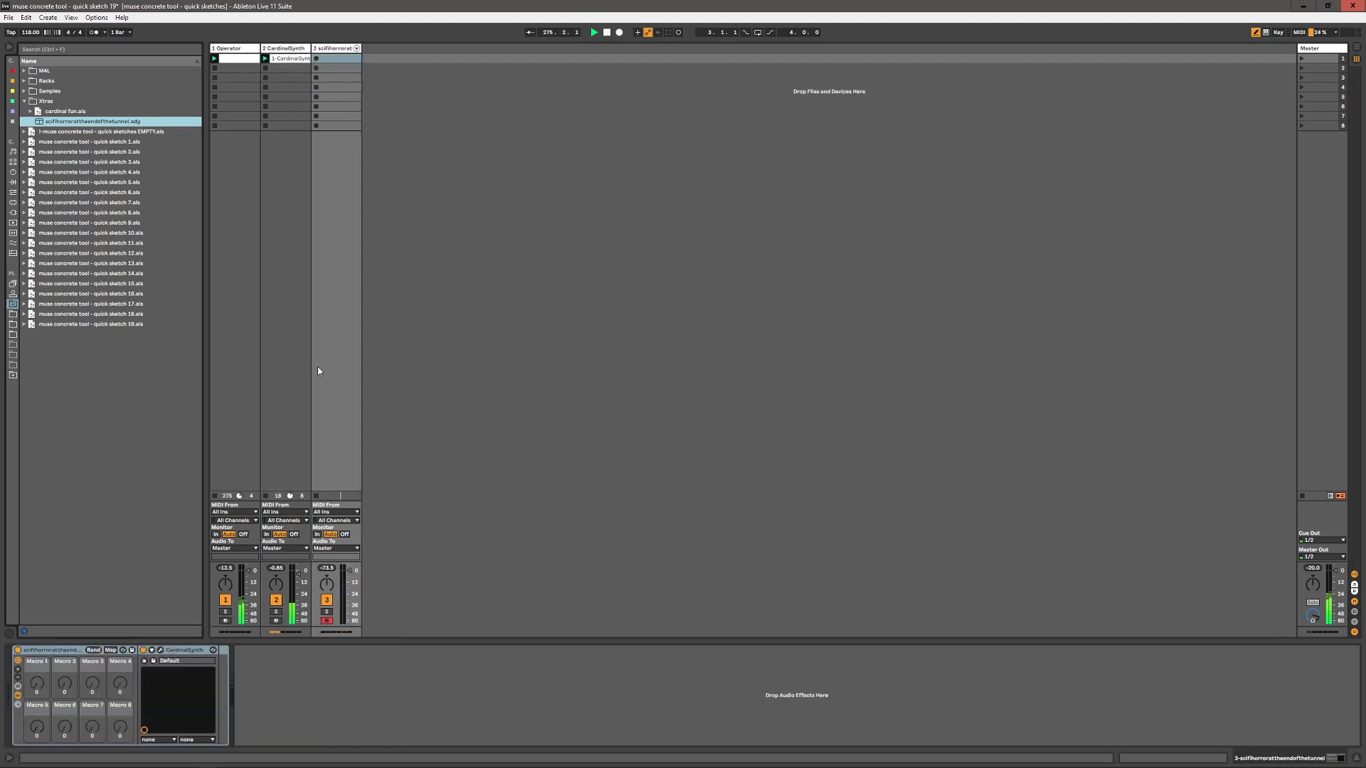
pyautogui.click(161, 650)
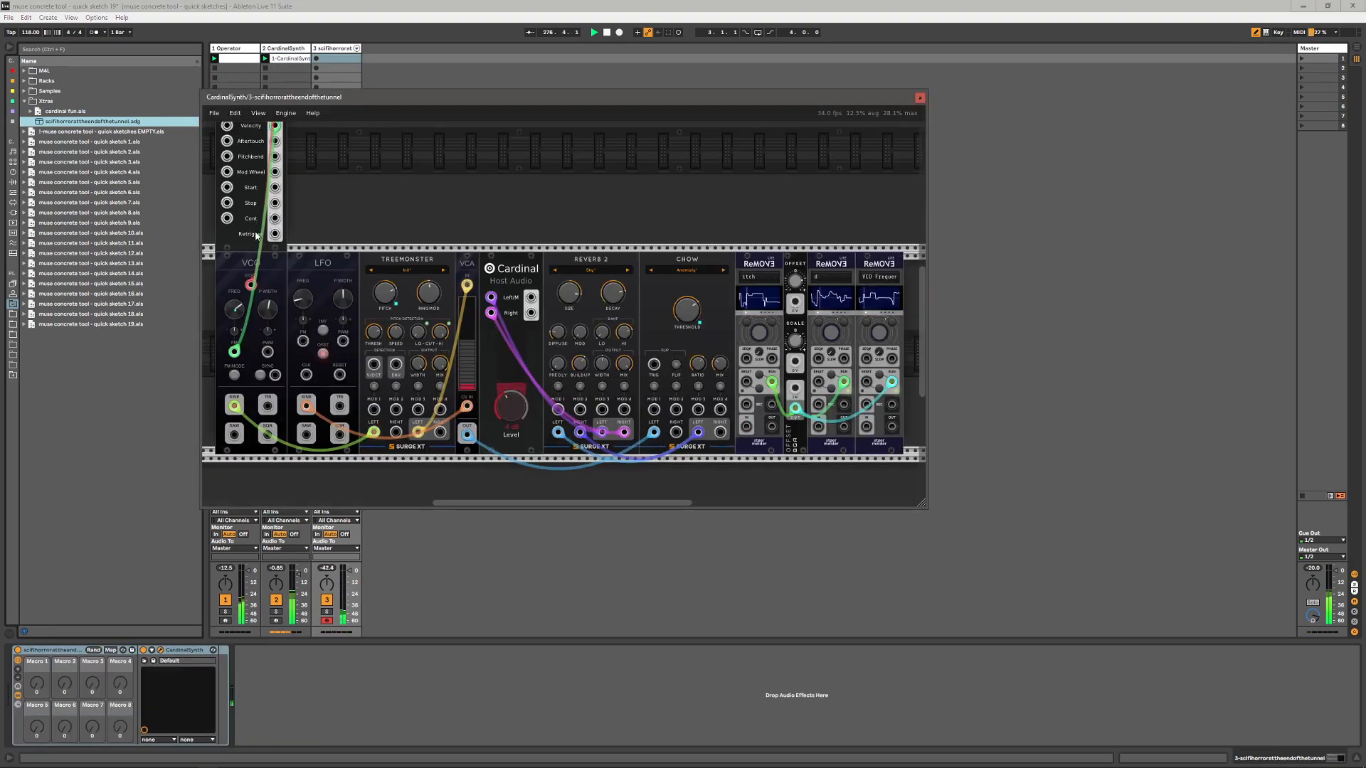
pyautogui.click(919, 98)
pyautogui.moveTo(351, 575); pyautogui.dragTo(349, 576)
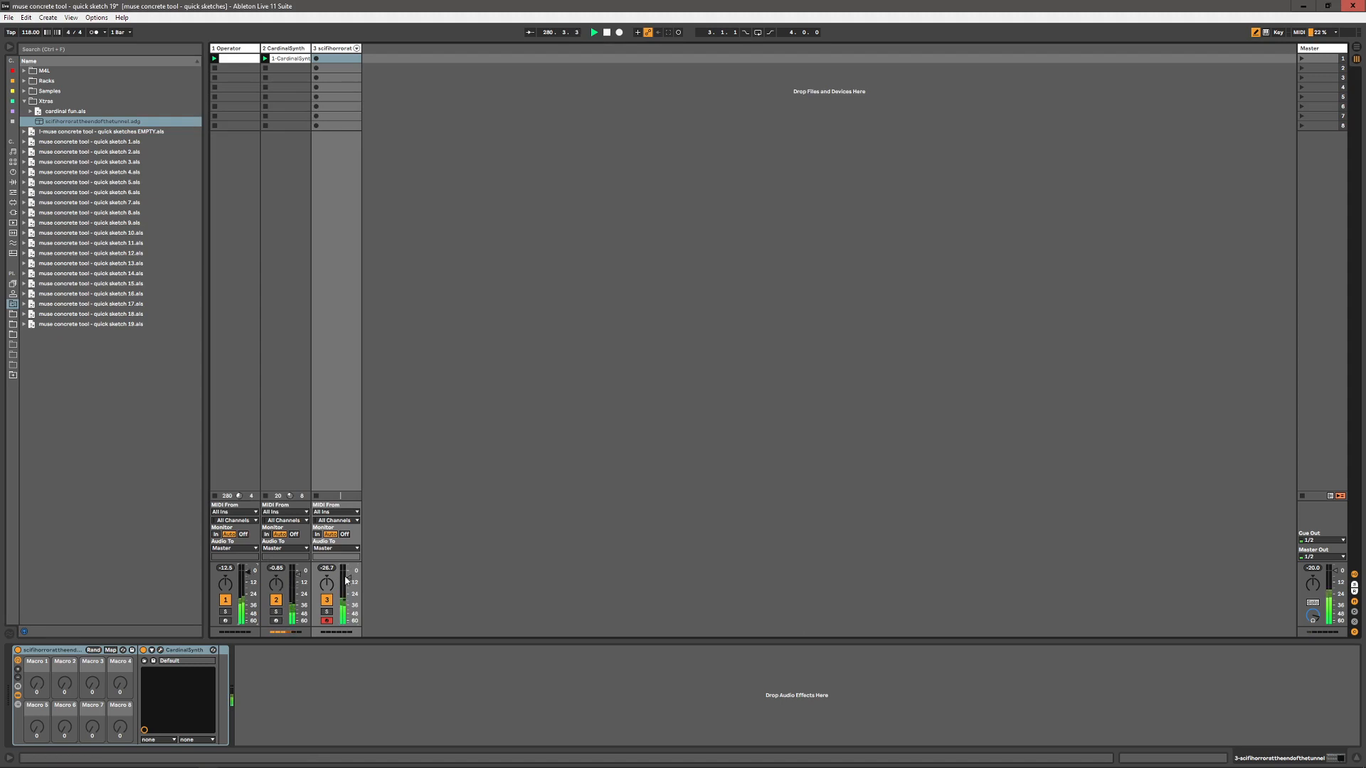
pyautogui.moveTo(348, 575); pyautogui.dragTo(347, 587)
# - Readjust the Chorus modulation amount on the Operator track and reduce its modulation rate to about 0.08 Hz
pyautogui.click(240, 50)
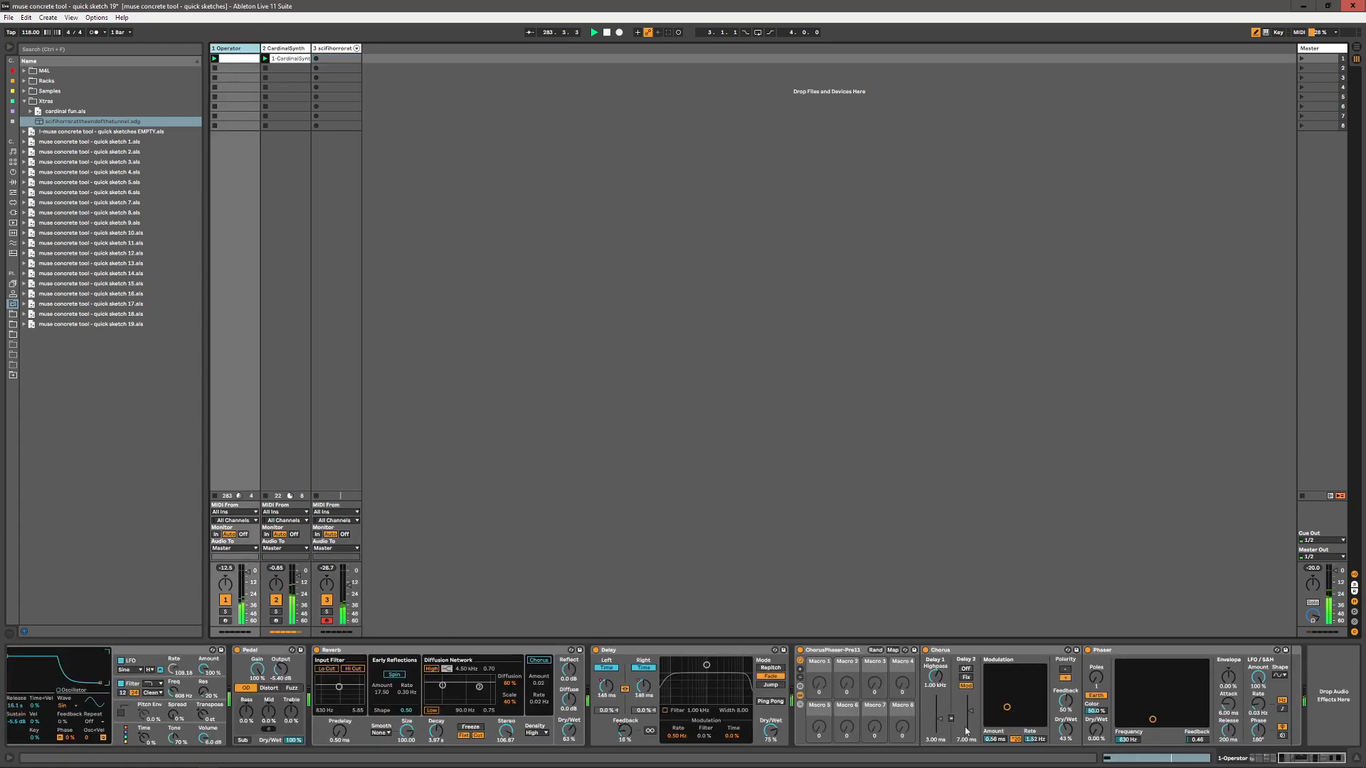
pyautogui.moveTo(993, 684); pyautogui.dragTo(1026, 726)
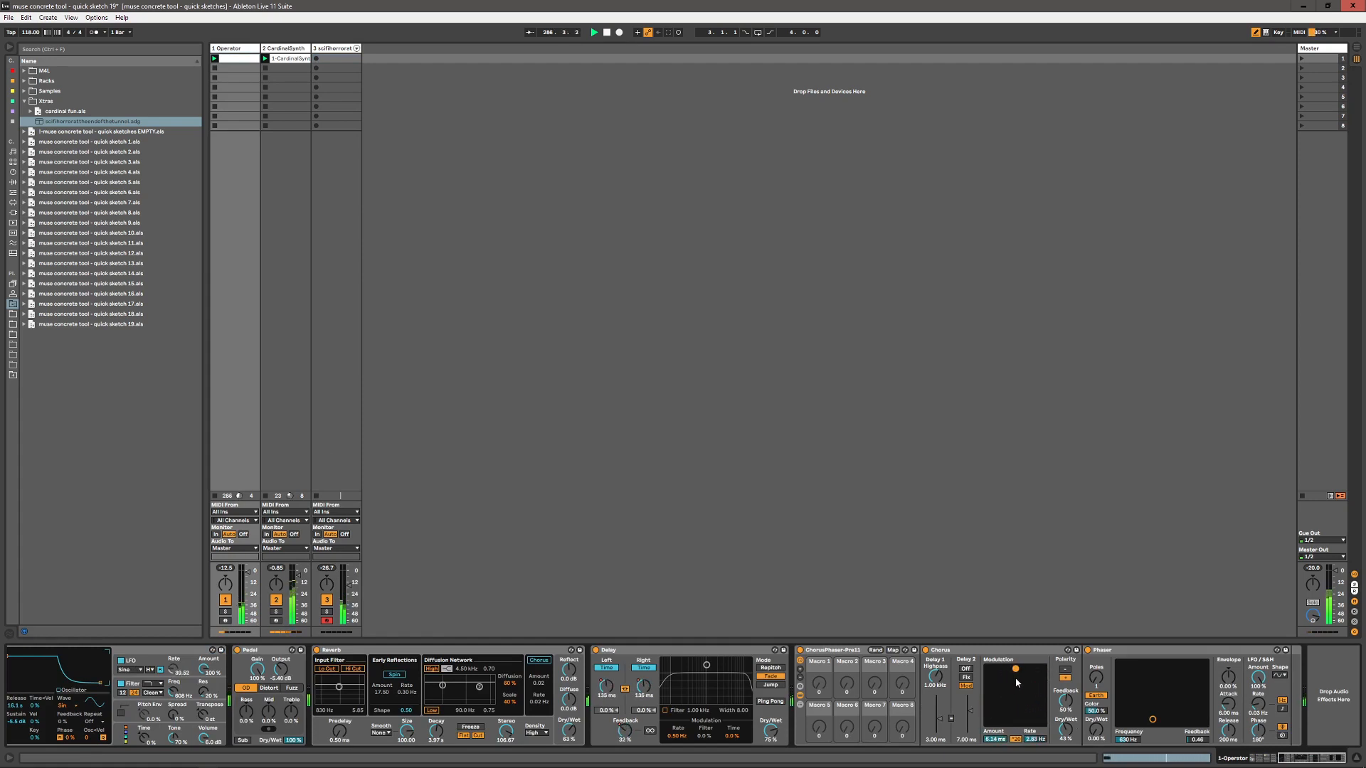
pyautogui.moveTo(1016, 679)
pyautogui.mouseDown()
pyautogui.moveTo(1041, 684)
pyautogui.moveTo(1023, 704)
pyautogui.mouseUp()
pyautogui.moveTo(1300, 758); pyautogui.dragTo(1064, 755)
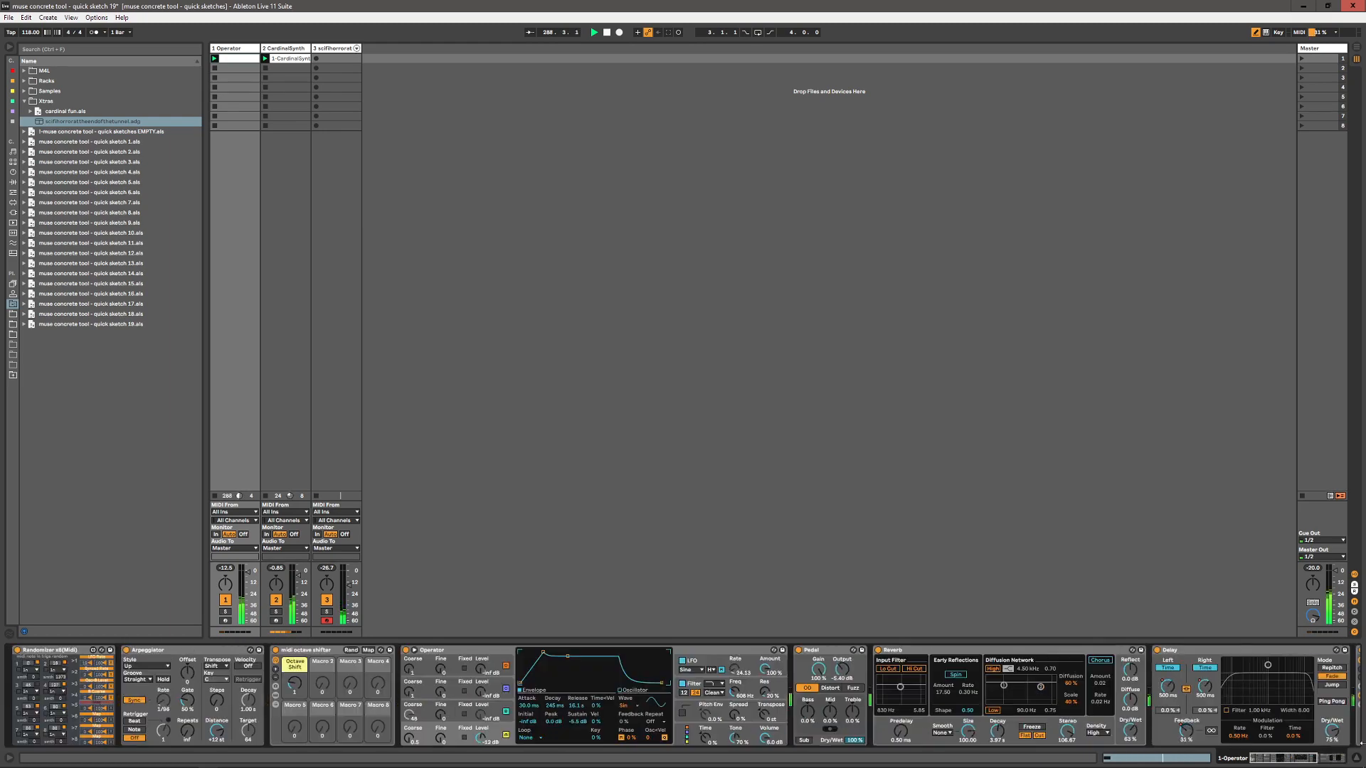
pyautogui.click(1256, 761)
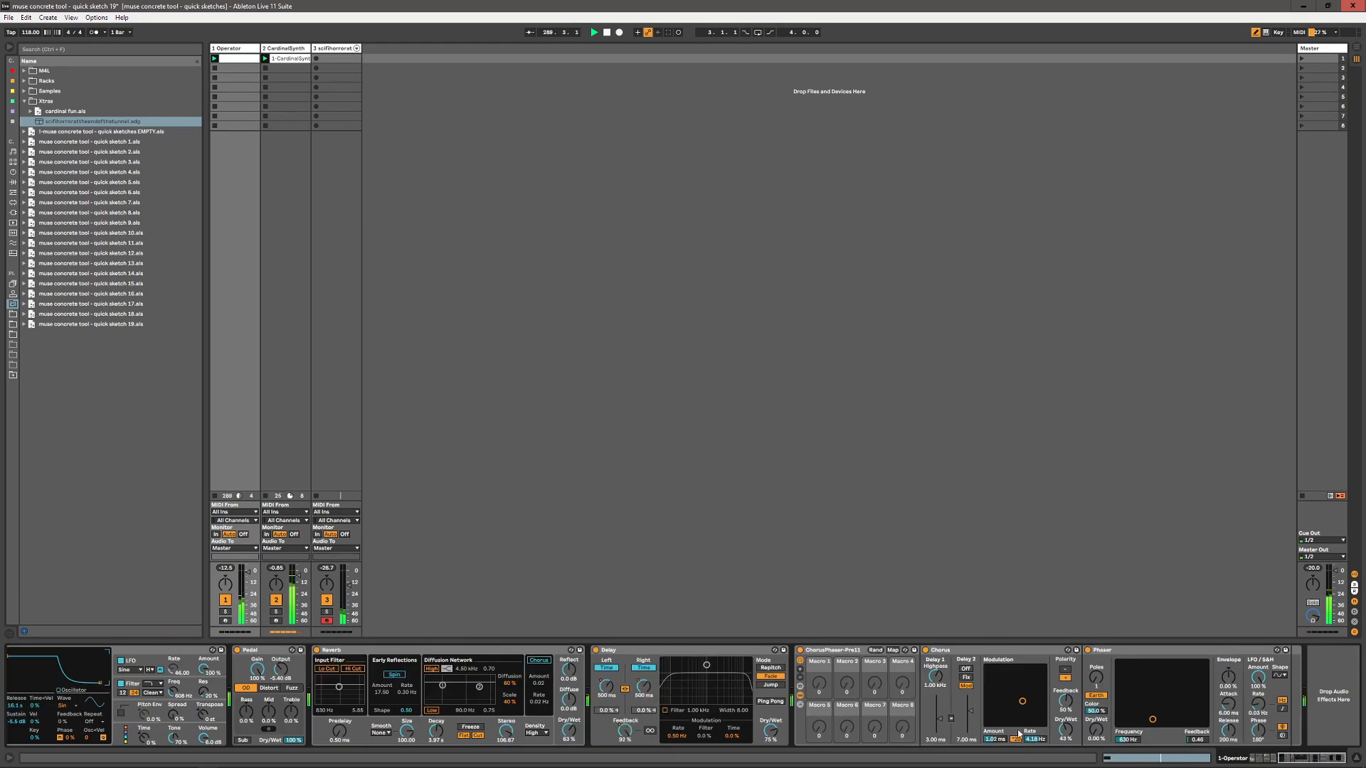
pyautogui.moveTo(1301, 758); pyautogui.dragTo(1138, 755)
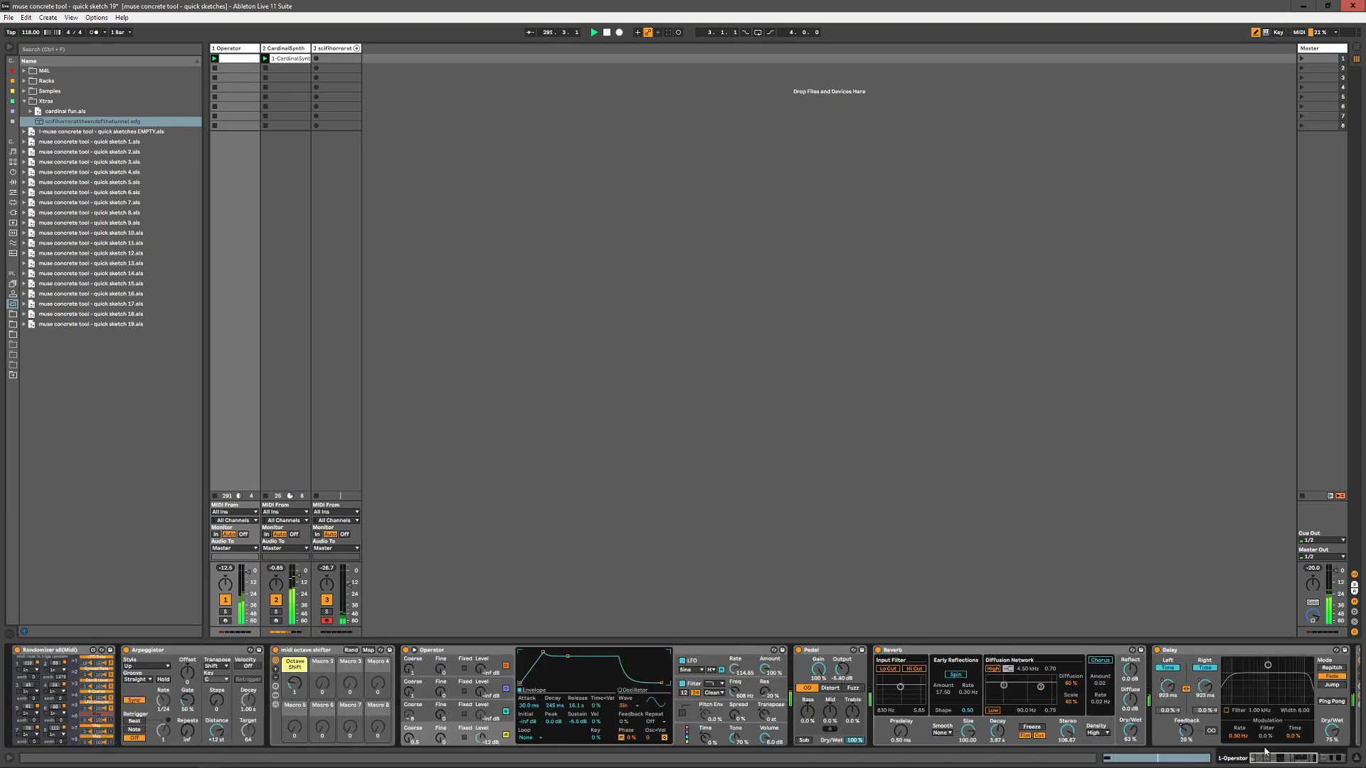
pyautogui.click(1265, 750)
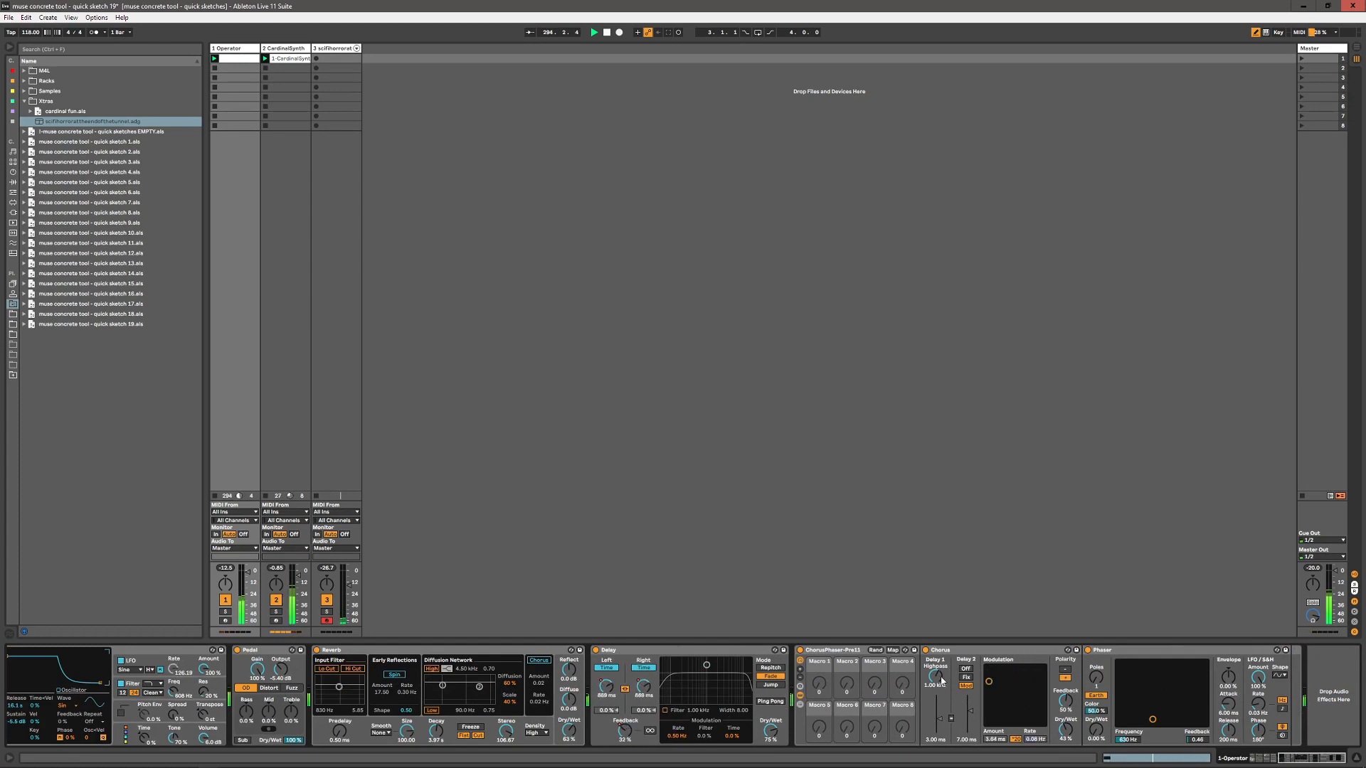
# - Move the Reverb on the first Operator track to the end of its device chain, after the ChorusPhaser rack
pyautogui.click(1255, 756)
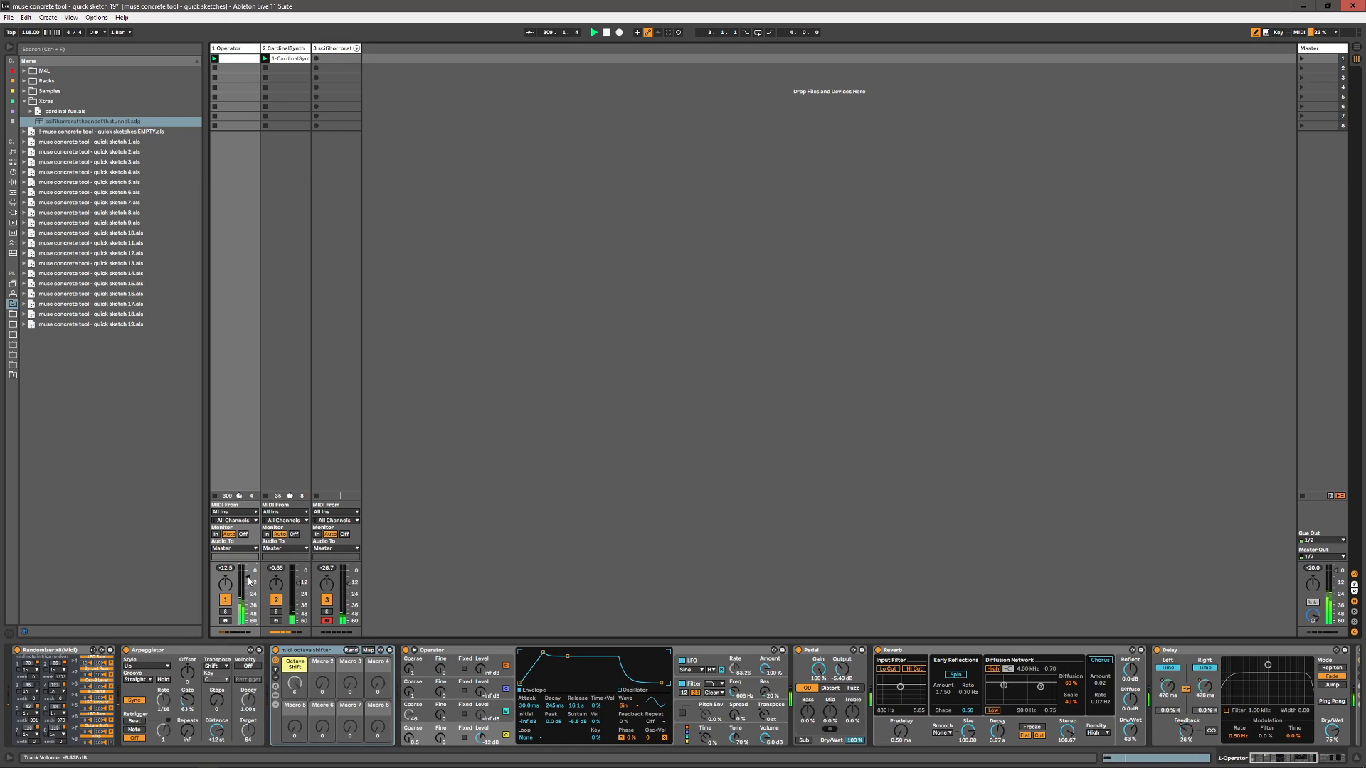
pyautogui.click(447, 650)
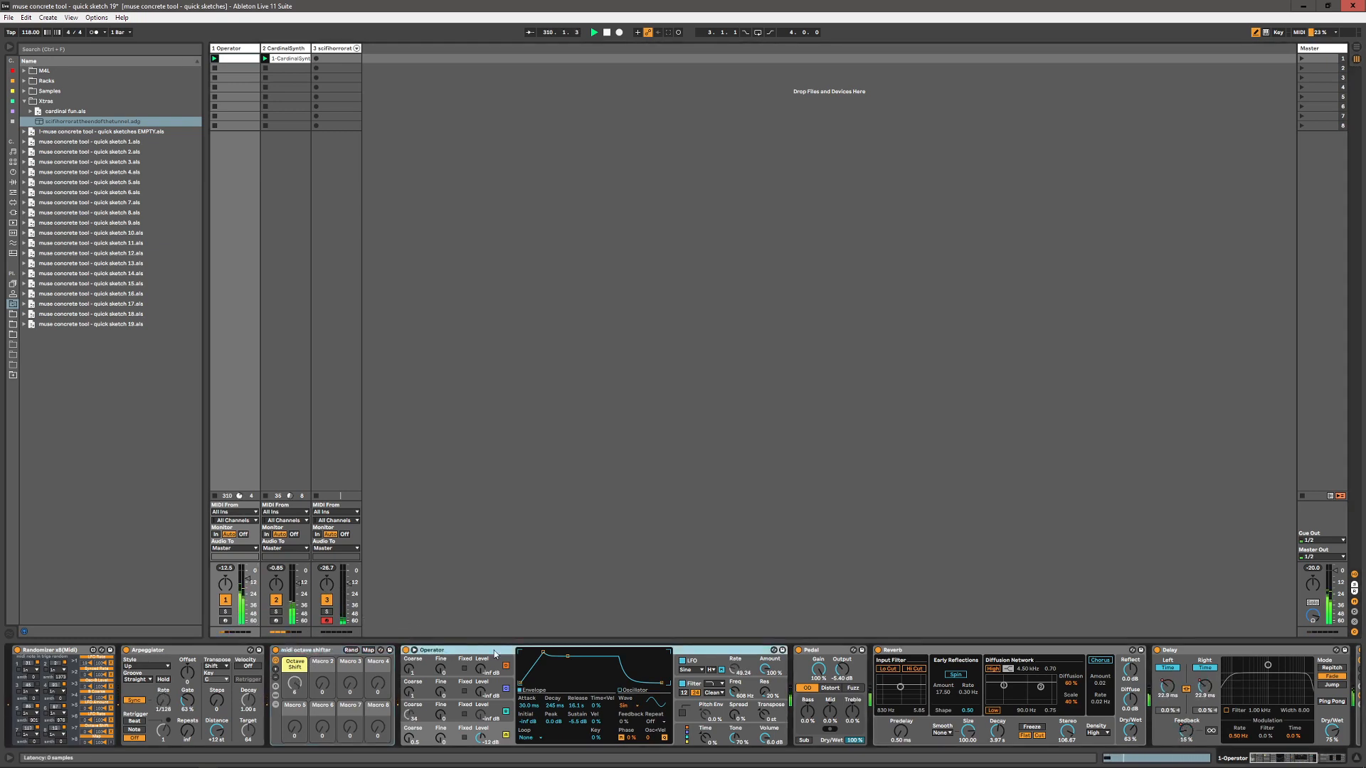
pyautogui.click(824, 662)
pyautogui.click(923, 658)
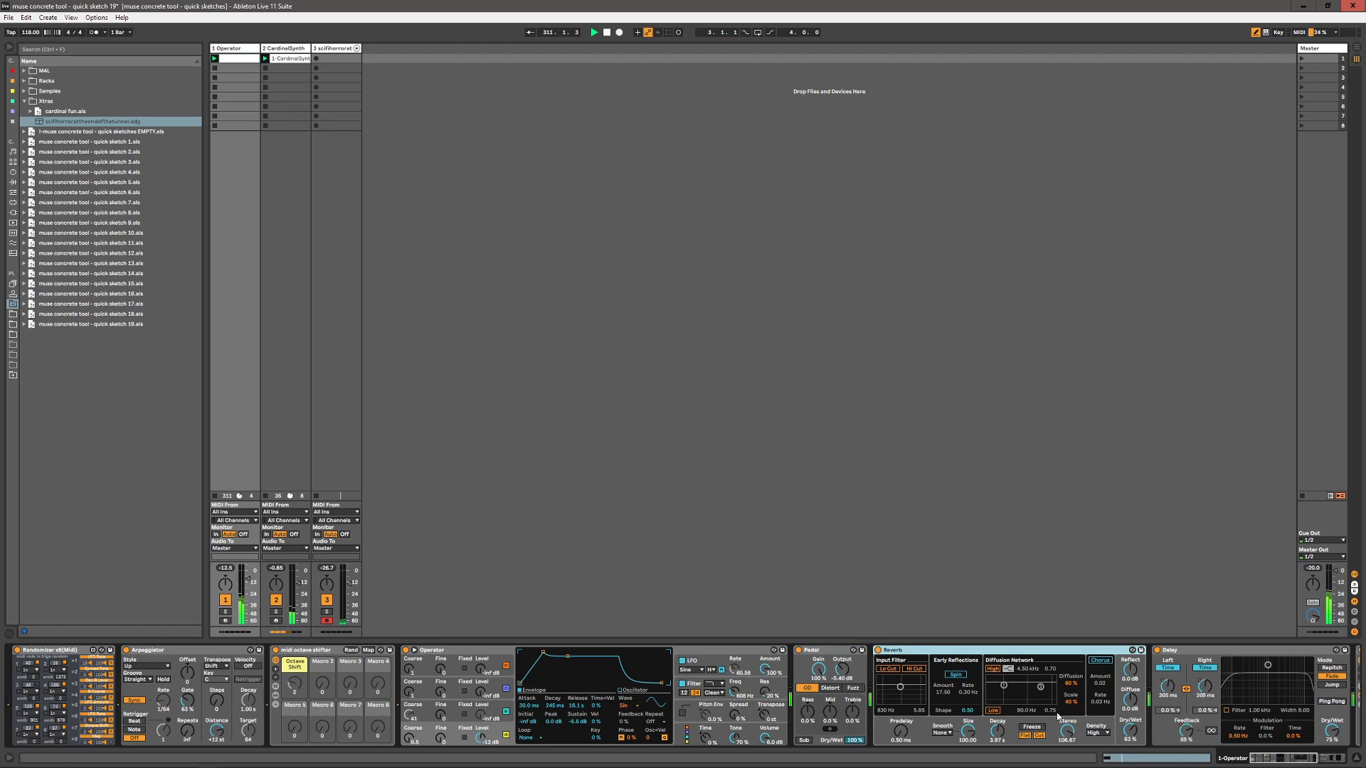
pyautogui.moveTo(1264, 759); pyautogui.dragTo(1294, 763)
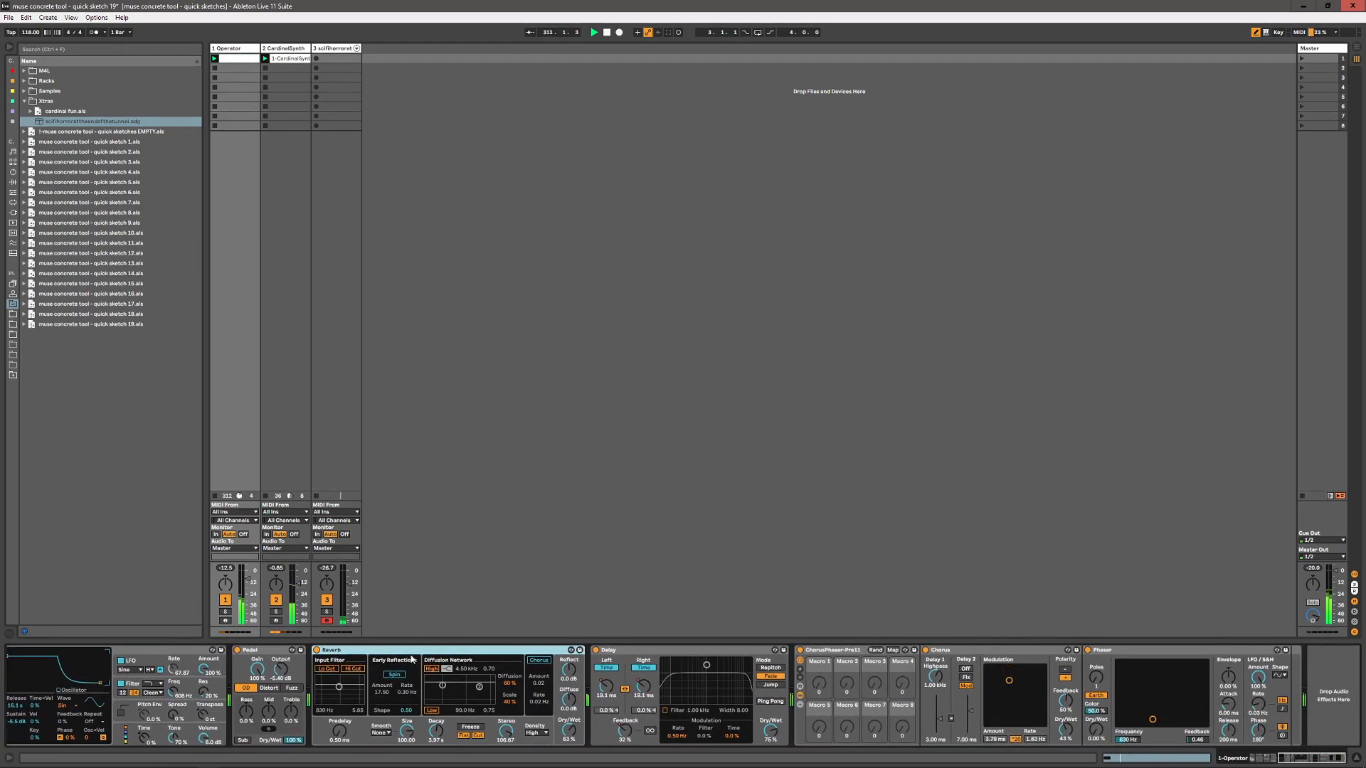
pyautogui.moveTo(381, 653); pyautogui.dragTo(1282, 700)
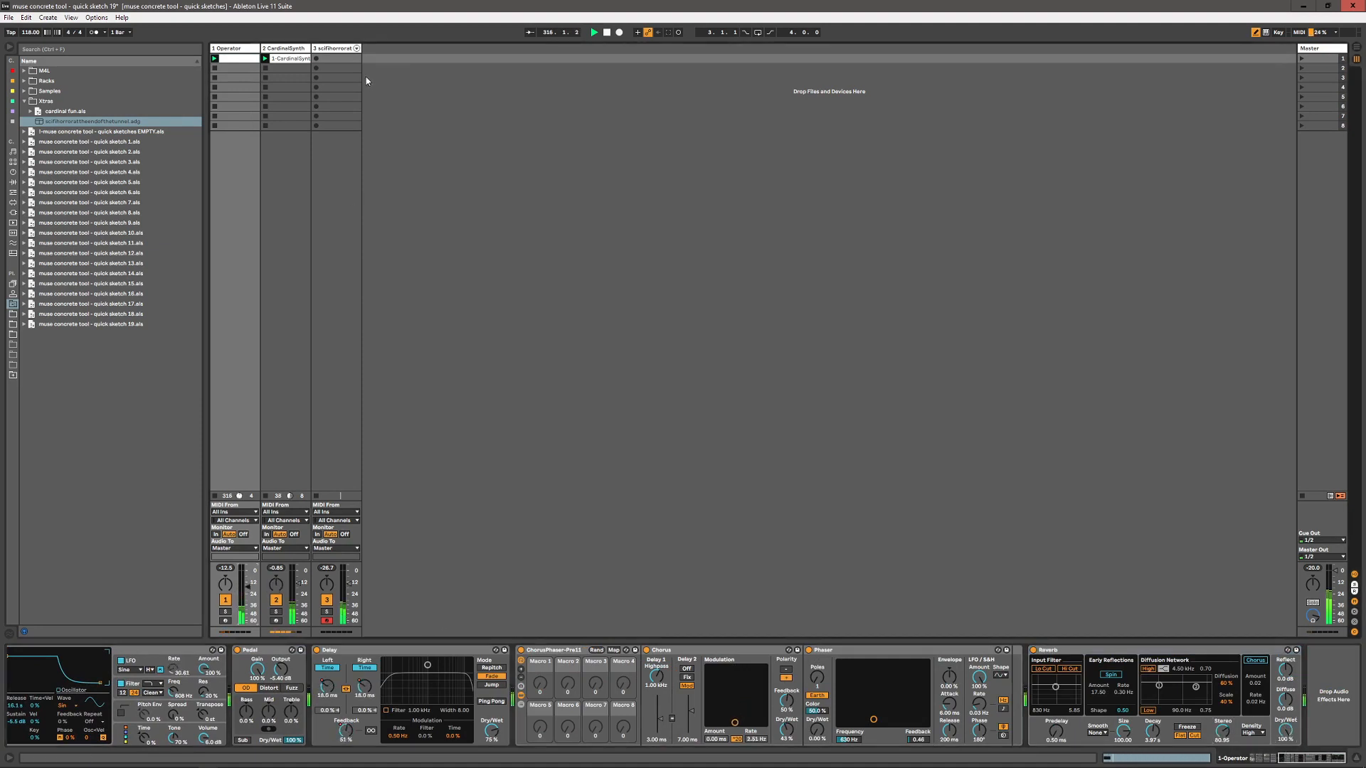
# - Create a new MIDI track with Operator after the scifihorror track, and launch an empty clip in its first slot
pyautogui.click(339, 50)
pyautogui.hotkey('ctrl', 'shift', 't')
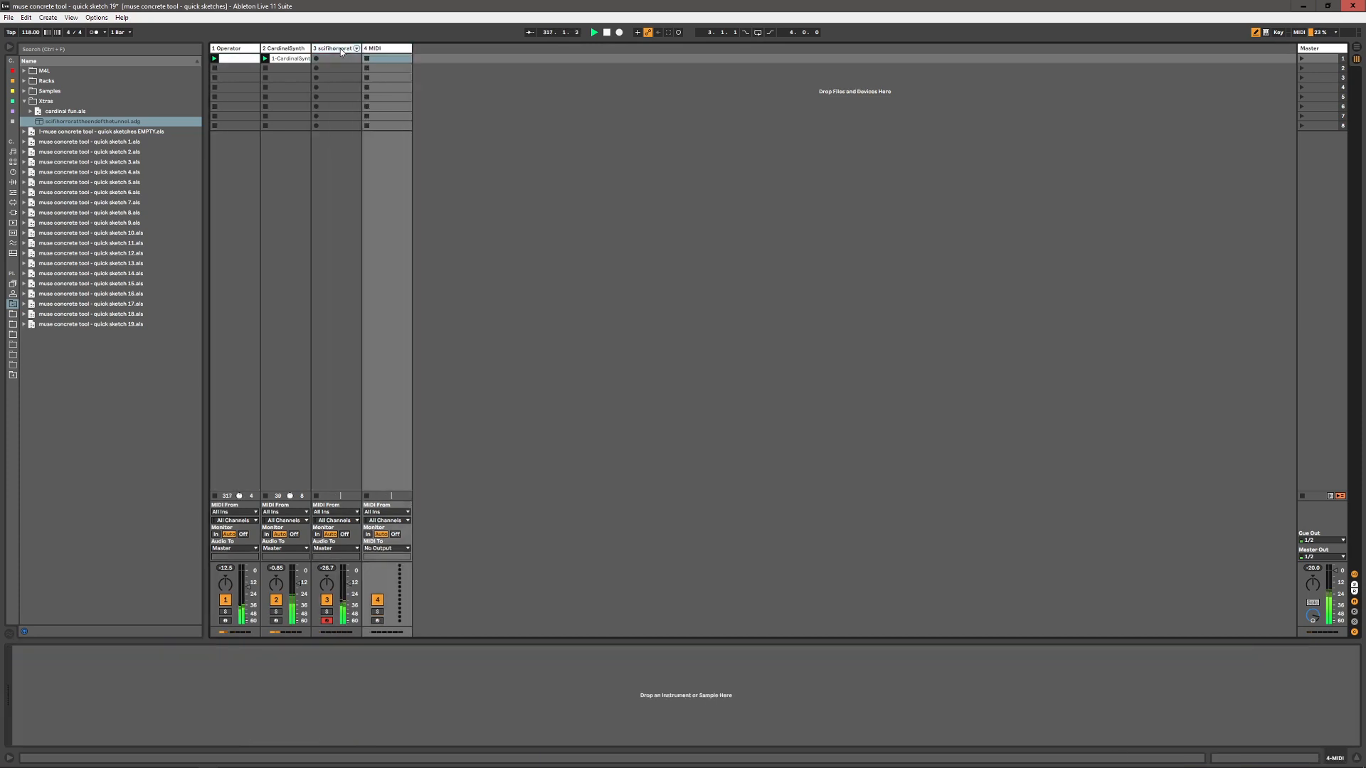
pyautogui.click(32, 102)
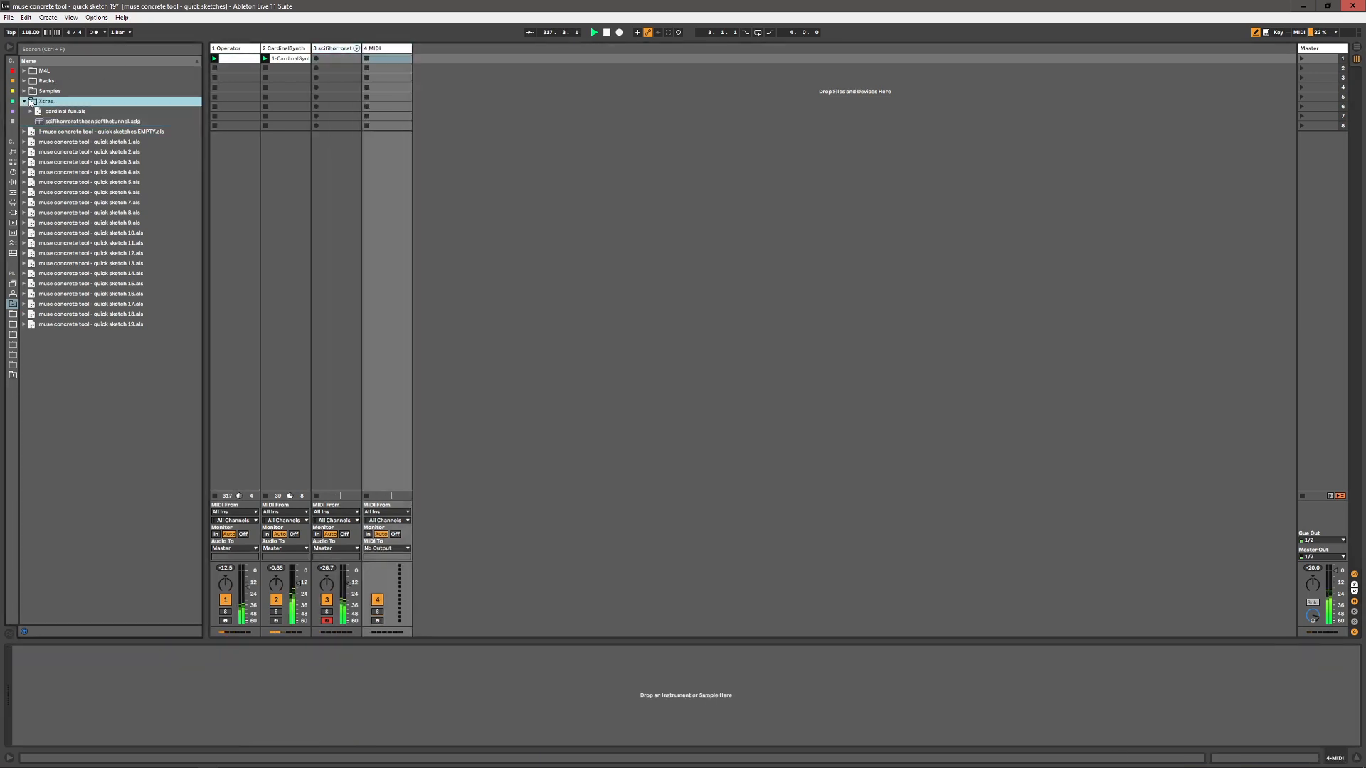
pyautogui.click(13, 173)
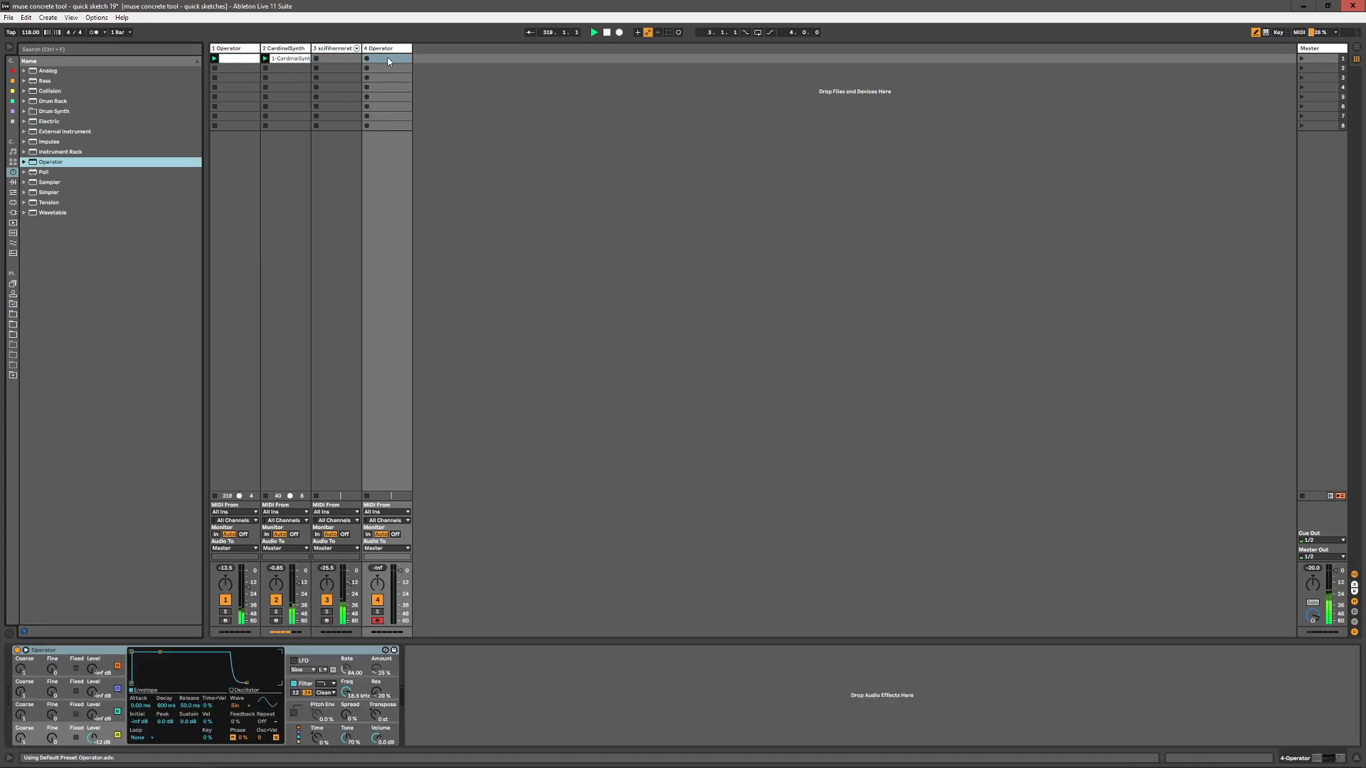
pyautogui.doubleClick(389, 59)
pyautogui.click(367, 59)
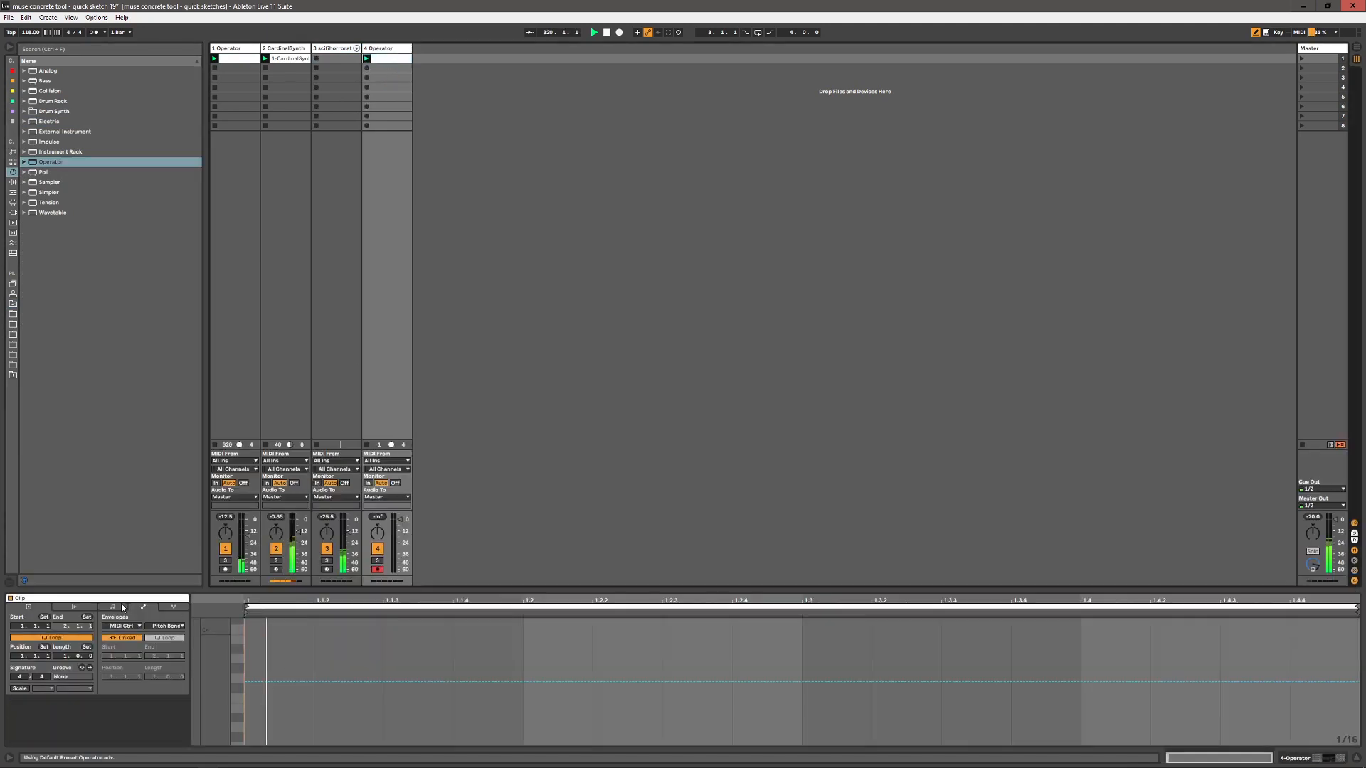
# - Add three sixteenth C4 notes on beats 1, 2 and 3 of the new Operator clip, and return to the track's devices
pyautogui.click(271, 658)
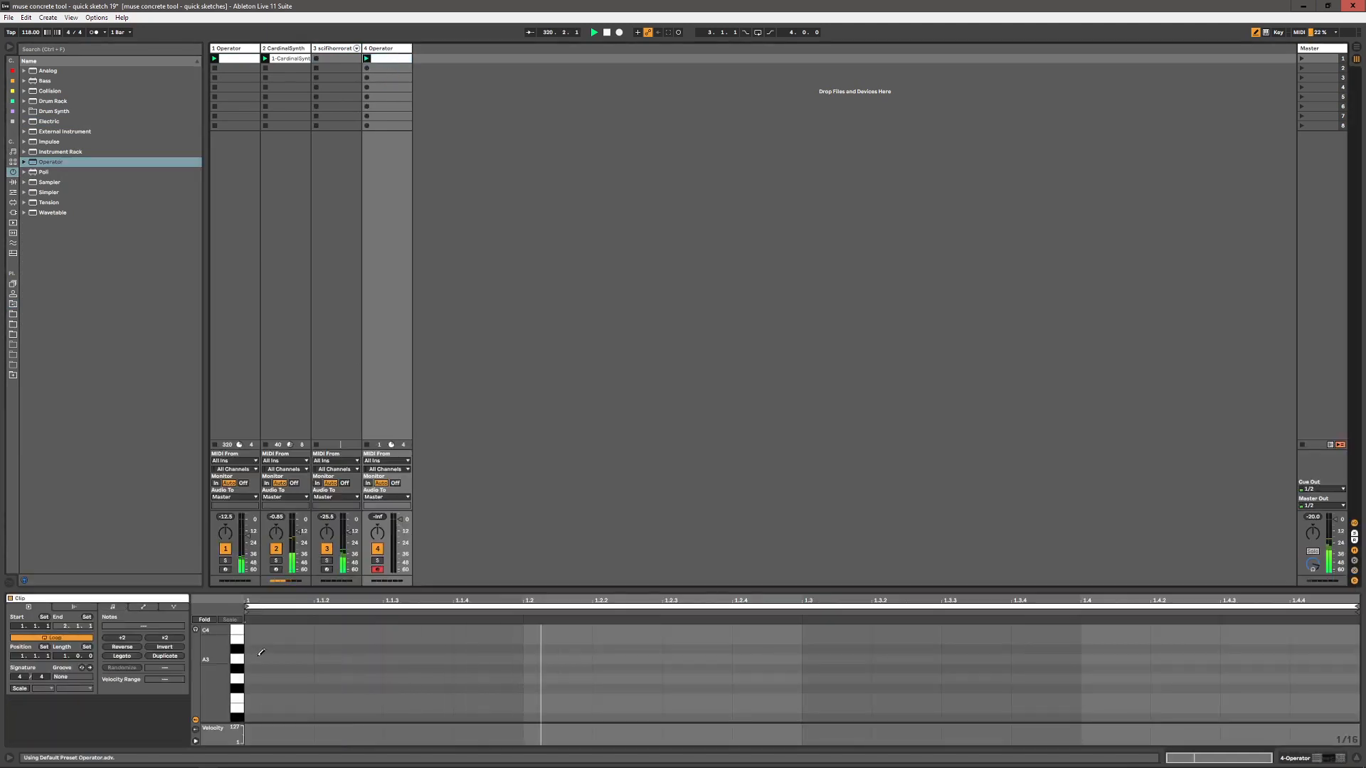
pyautogui.click(548, 630)
pyautogui.click(825, 630)
pyautogui.doubleClick(389, 49)
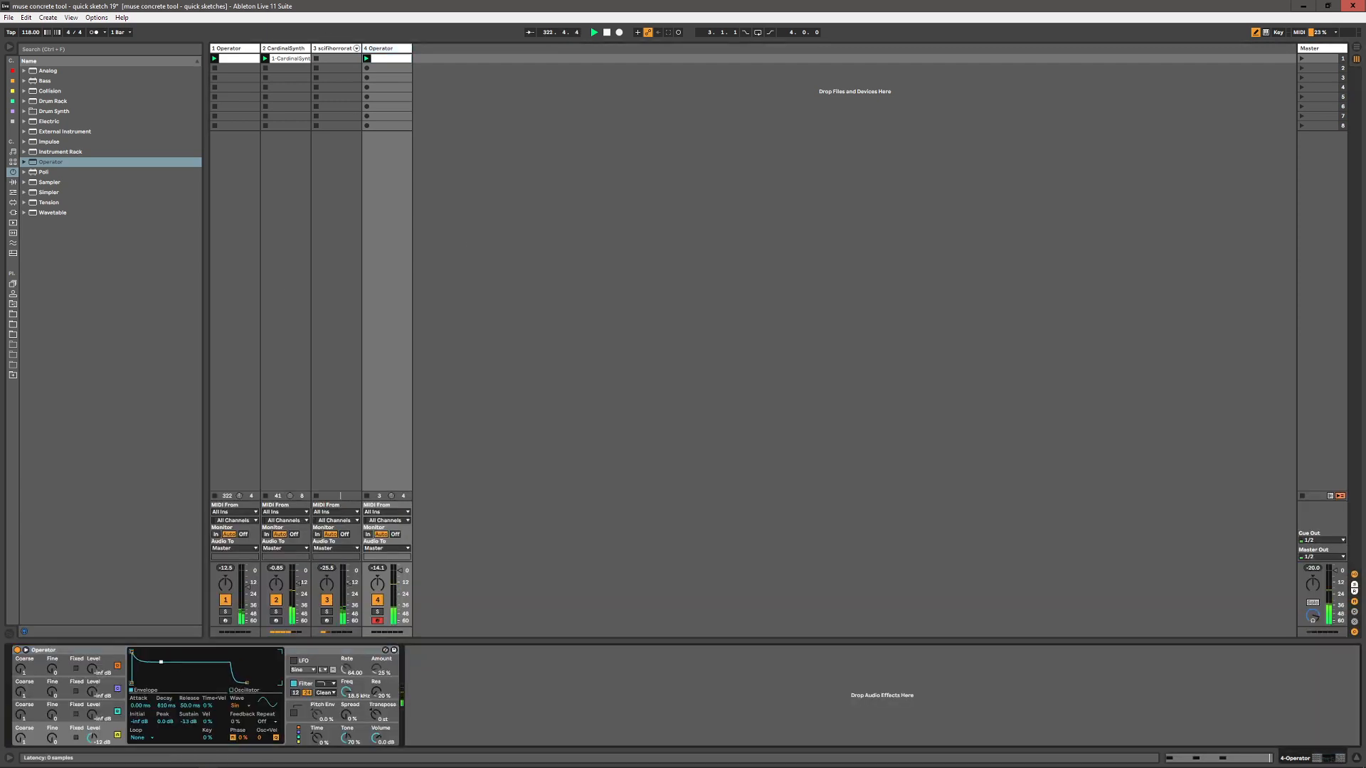
# - Mute the new Operator track and load midi octave shifter.adg from the Racks folder onto it
pyautogui.click(12, 182)
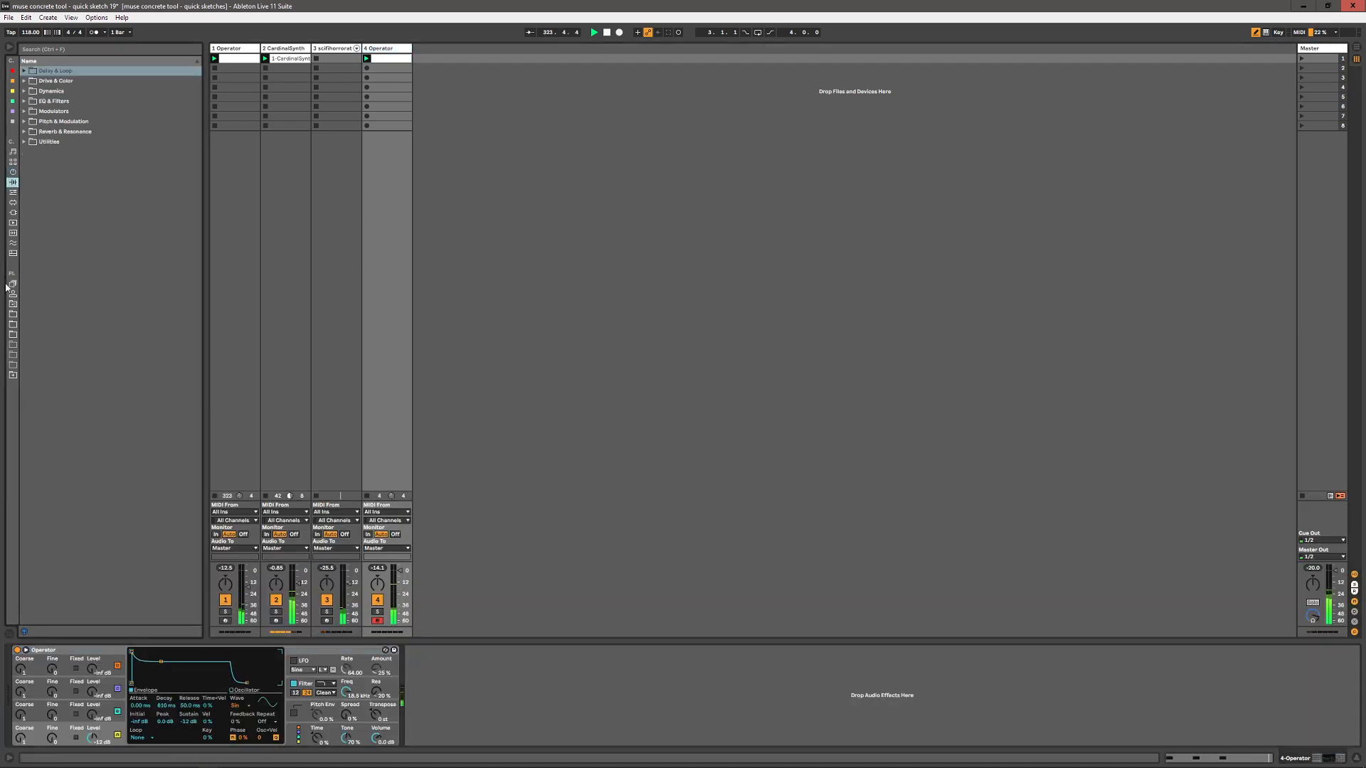
pyautogui.click(13, 304)
pyautogui.click(40, 81)
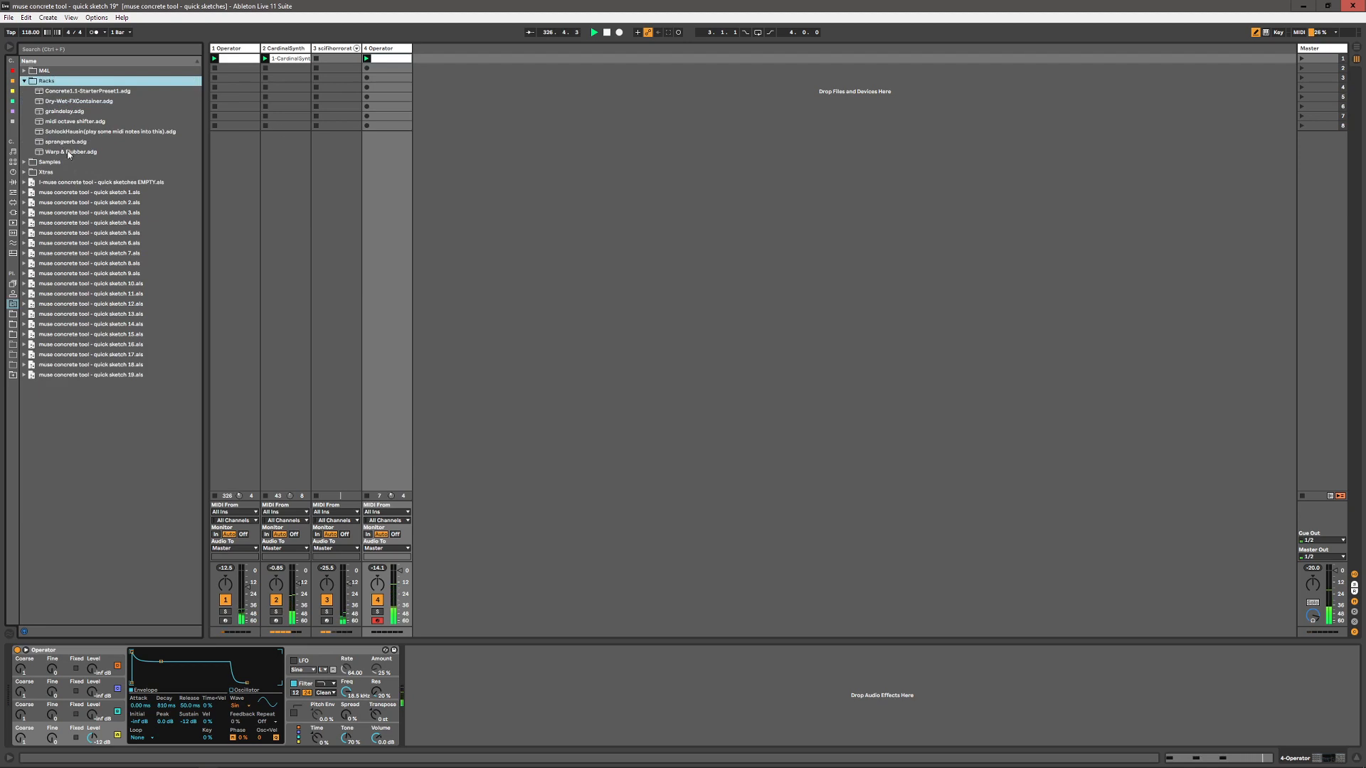
pyautogui.click(377, 599)
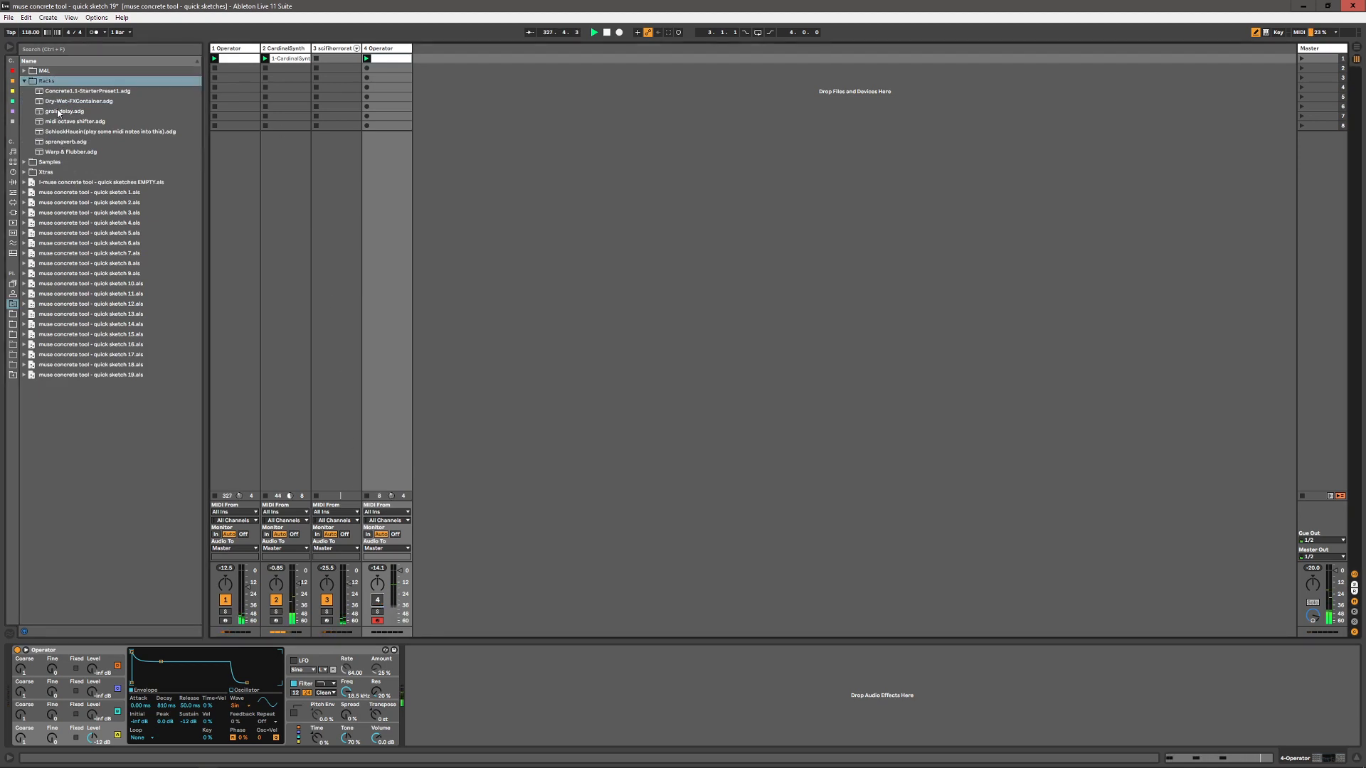
pyautogui.moveTo(66, 122); pyautogui.dragTo(377, 91)
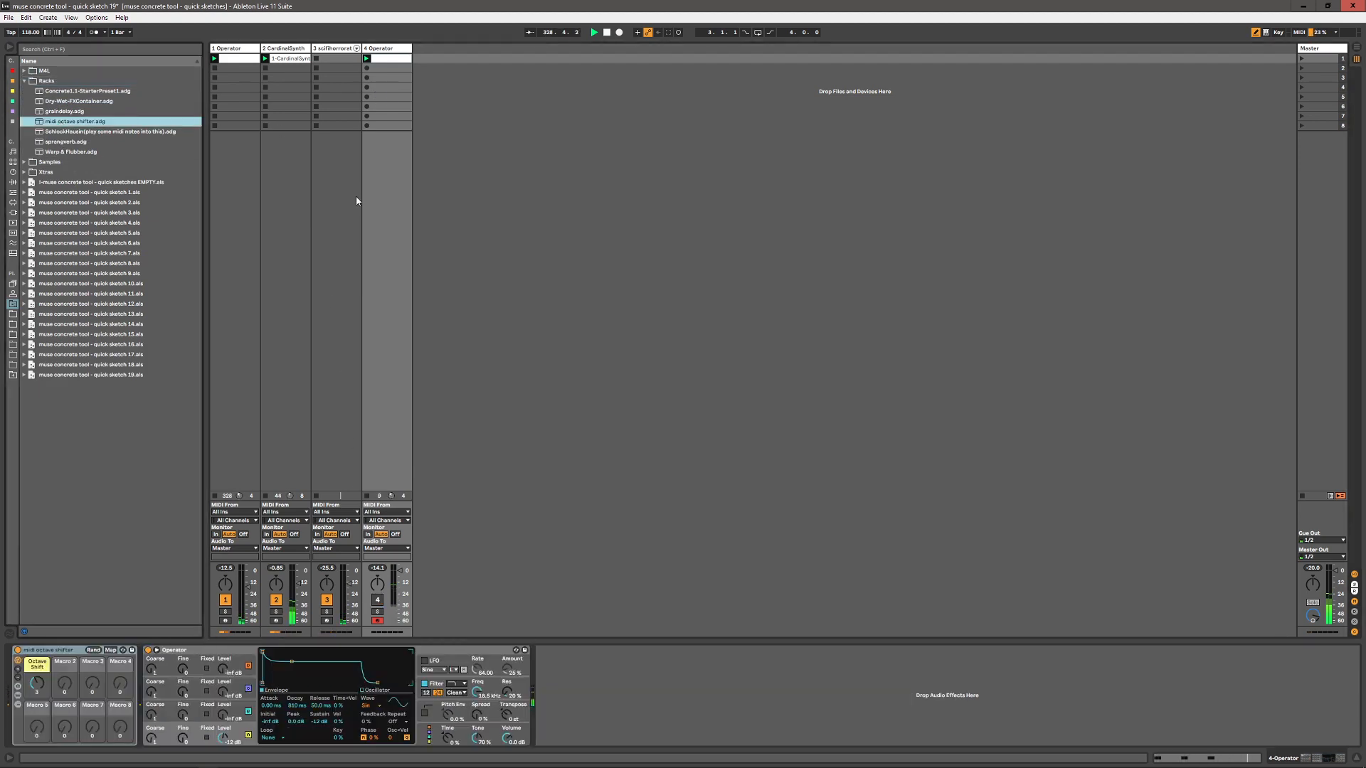
# - Adjust the rack's Octave Shift macro and raise the level of Operator's oscillator B to about -35 dB
pyautogui.moveTo(38, 684); pyautogui.dragTo(50, 643)
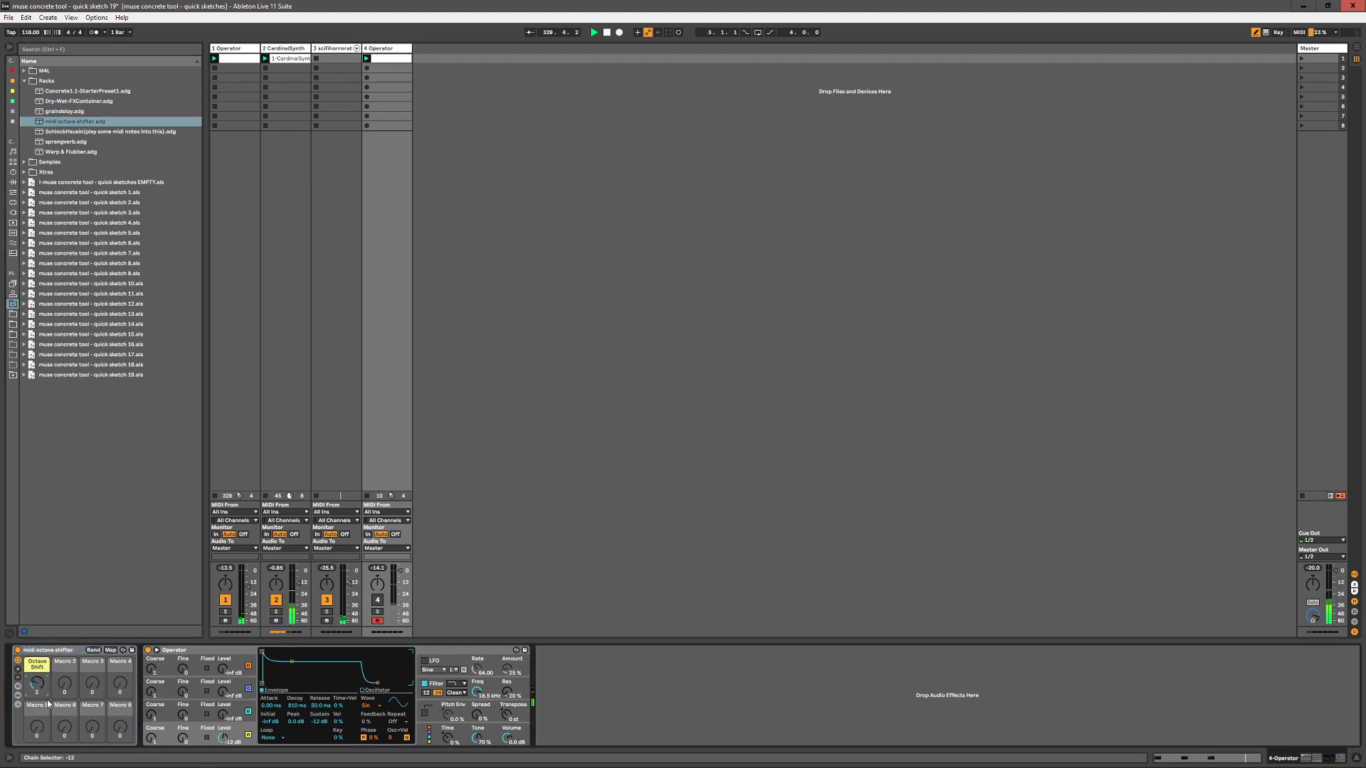
pyautogui.moveTo(46, 702); pyautogui.dragTo(47, 713)
pyautogui.moveTo(42, 685); pyautogui.dragTo(47, 728)
pyautogui.moveTo(228, 717); pyautogui.dragTo(233, 697)
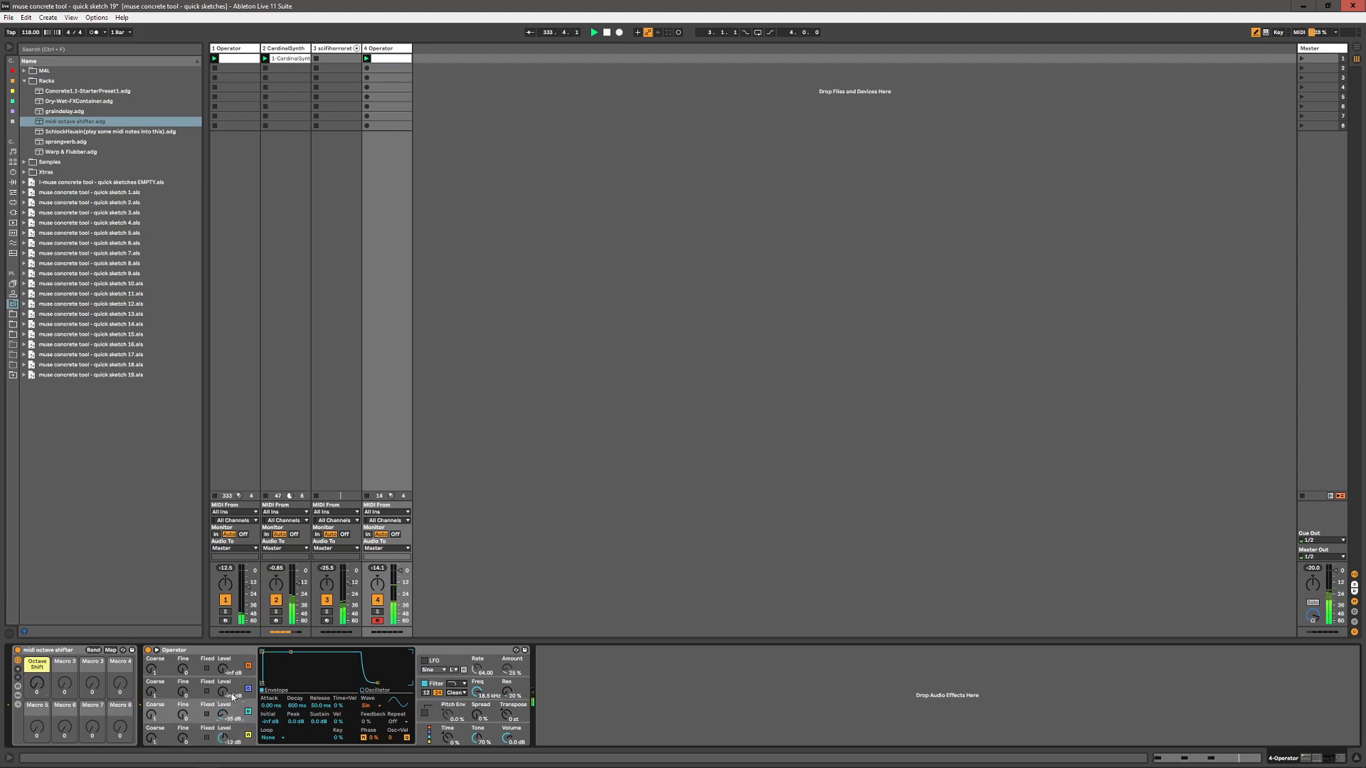
# - Transpose all three notes in the new Operator clip down to A3
pyautogui.doubleClick(377, 58)
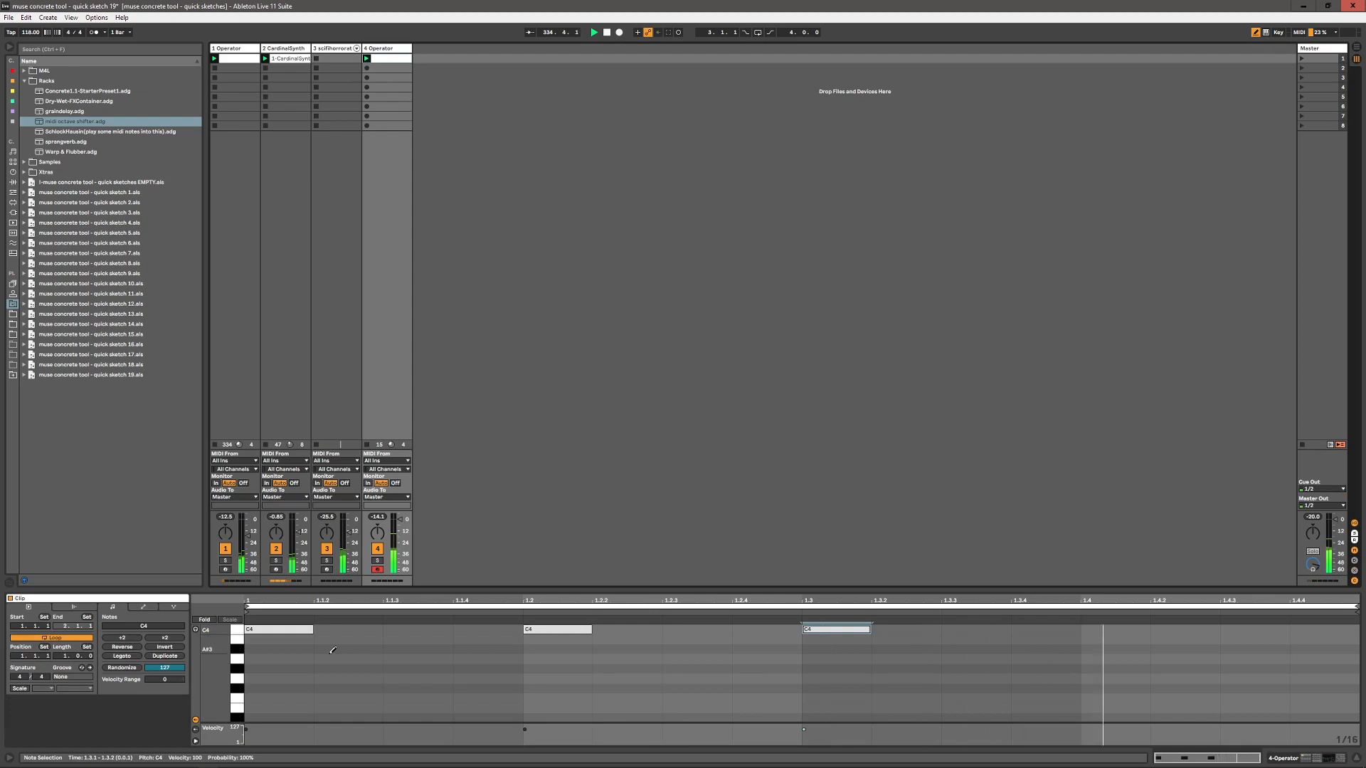
pyautogui.press('b')
pyautogui.moveTo(274, 646); pyautogui.dragTo(919, 626)
pyautogui.press('Down')
pyautogui.press('Down')
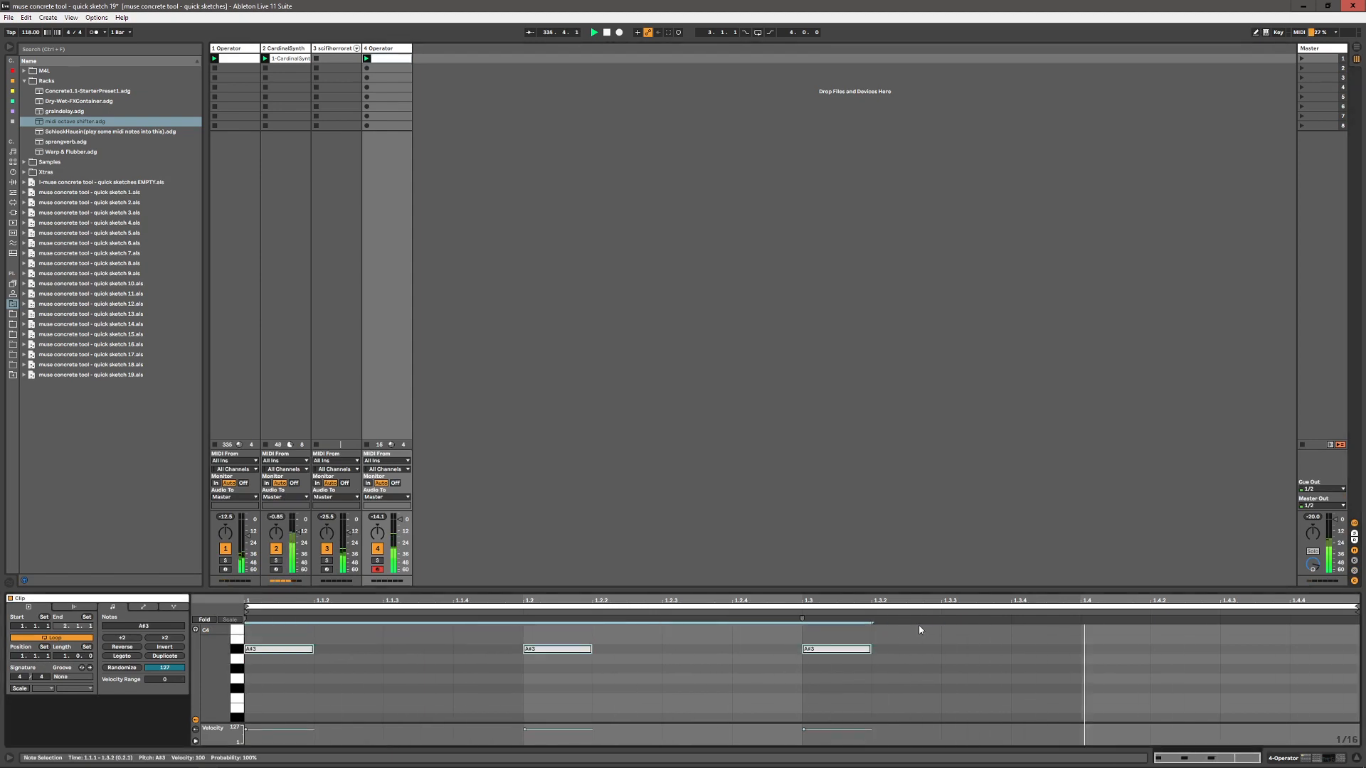
pyautogui.press('Down')
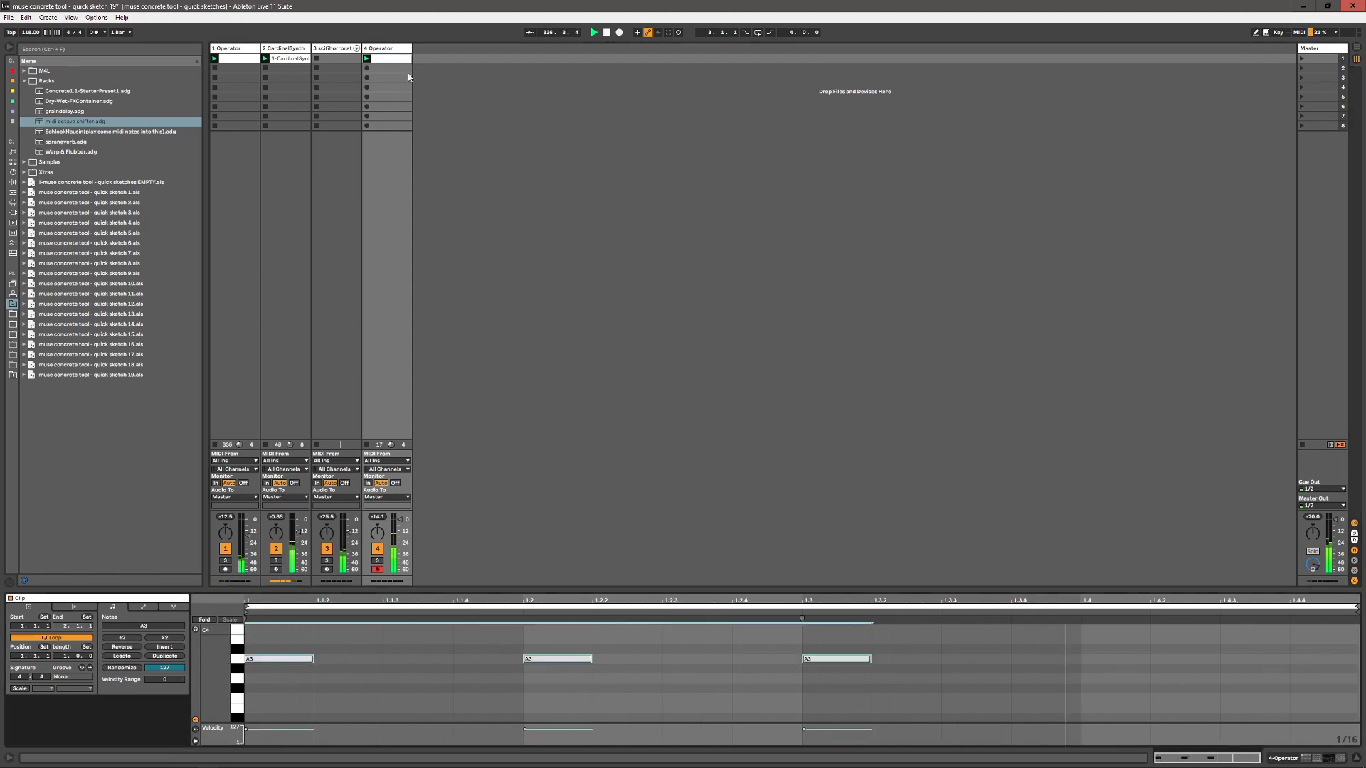
pyautogui.click(387, 49)
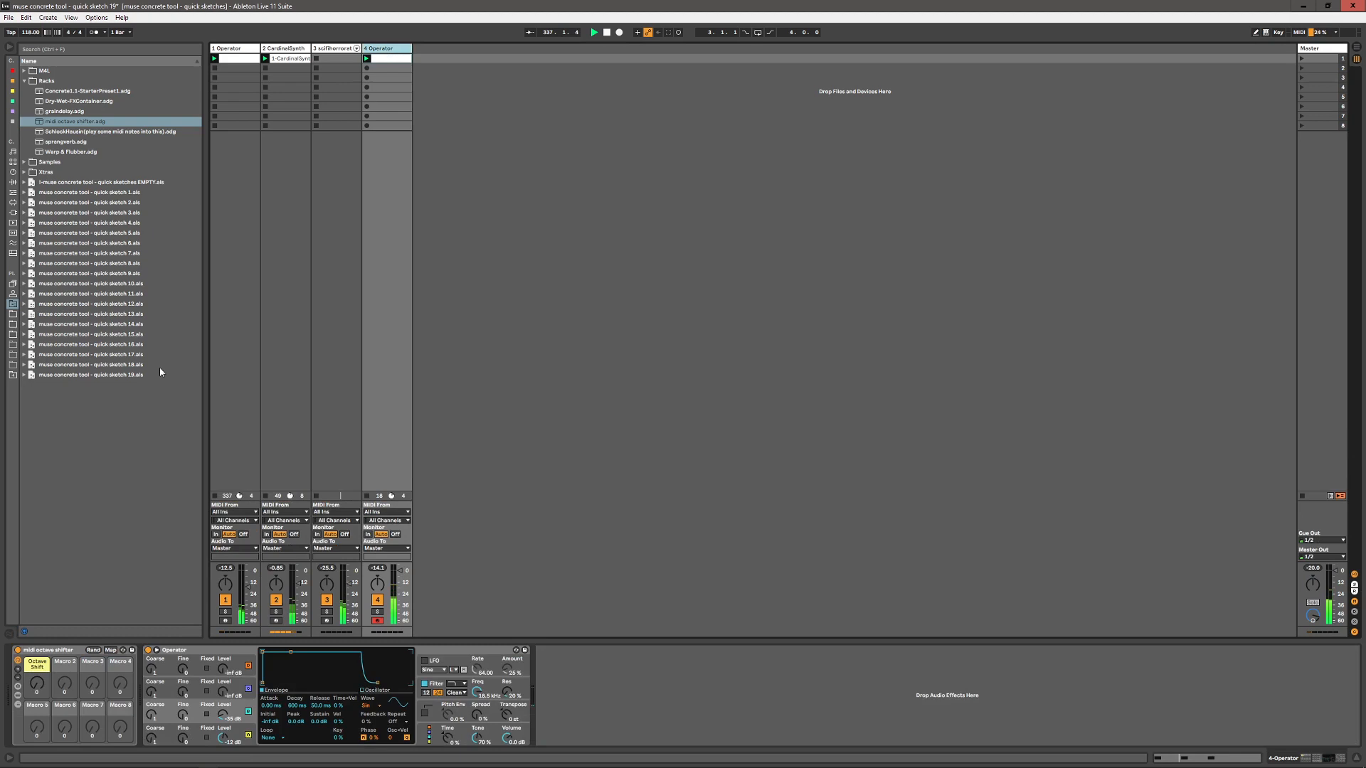
# - Copy the ChorusPhaser rack from the first Operator track to the end of track 4's device chain
pyautogui.click(250, 60)
pyautogui.click(559, 652)
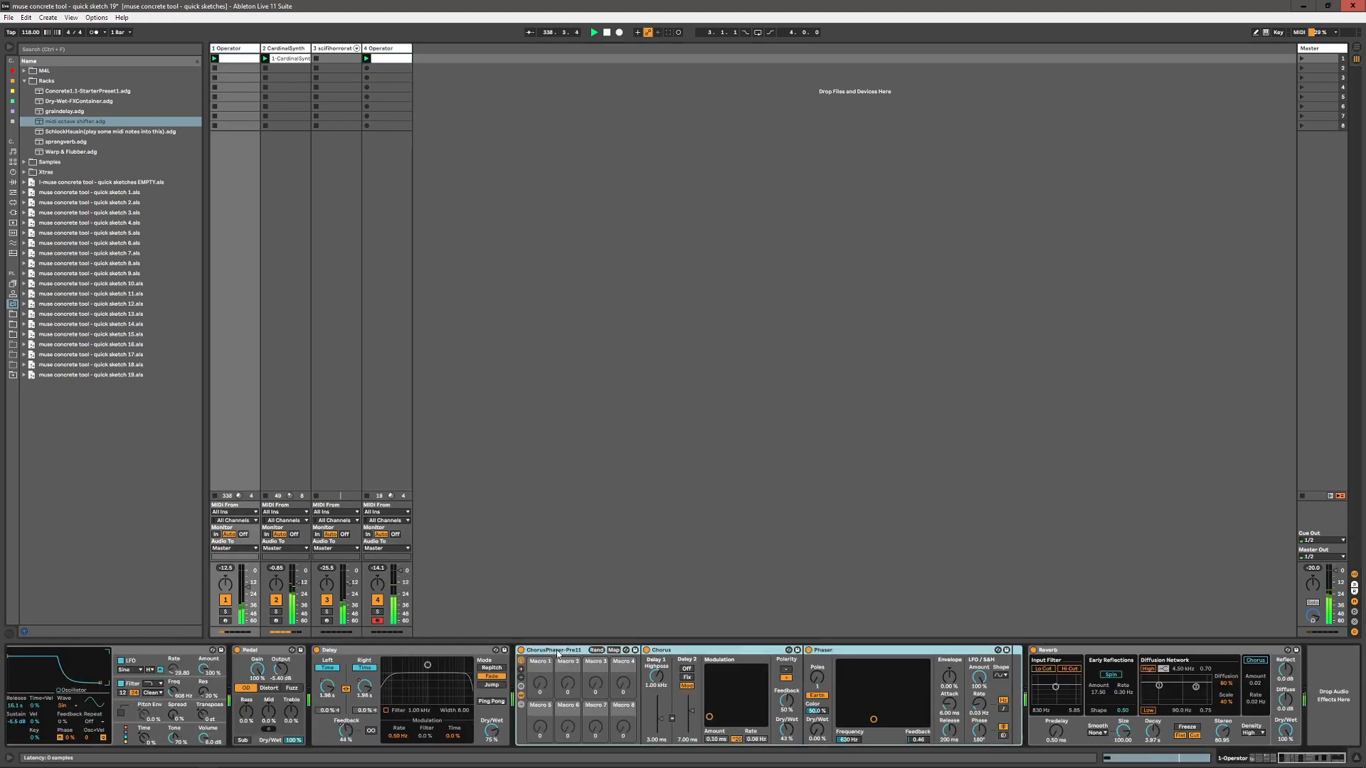
pyautogui.click(390, 173)
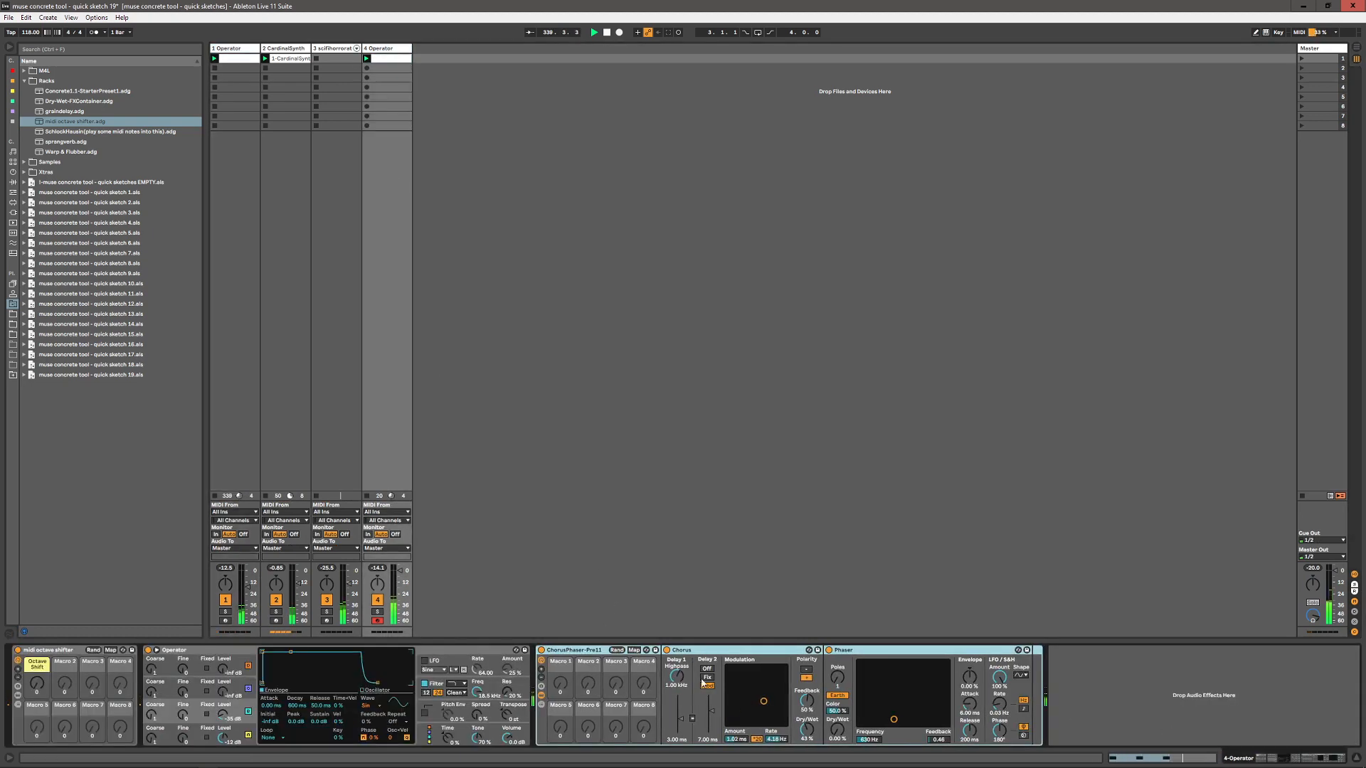
# - Group track 4's Operator into an Instrument Rack and add a second Operator chain using the Noise White waveform
pyautogui.click(183, 652)
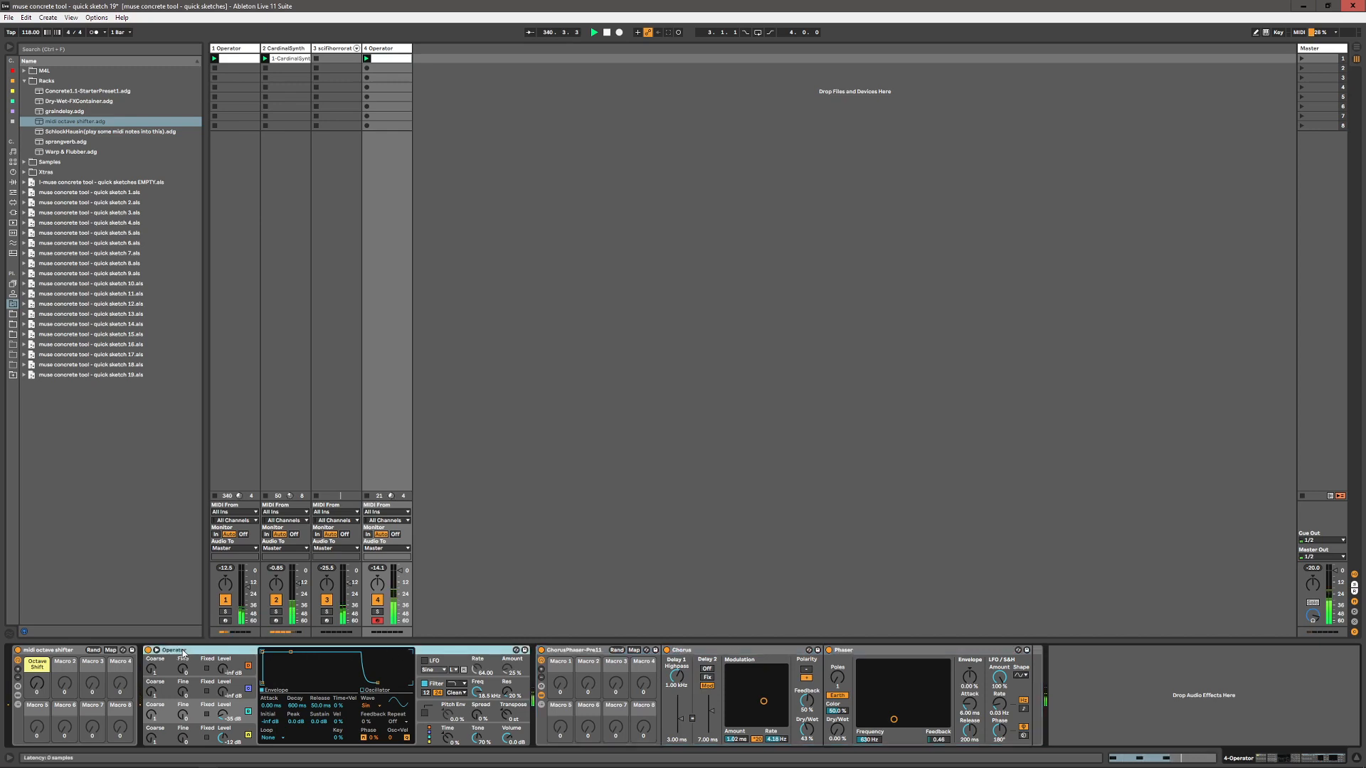
pyautogui.hotkey('ctrl', 'g')
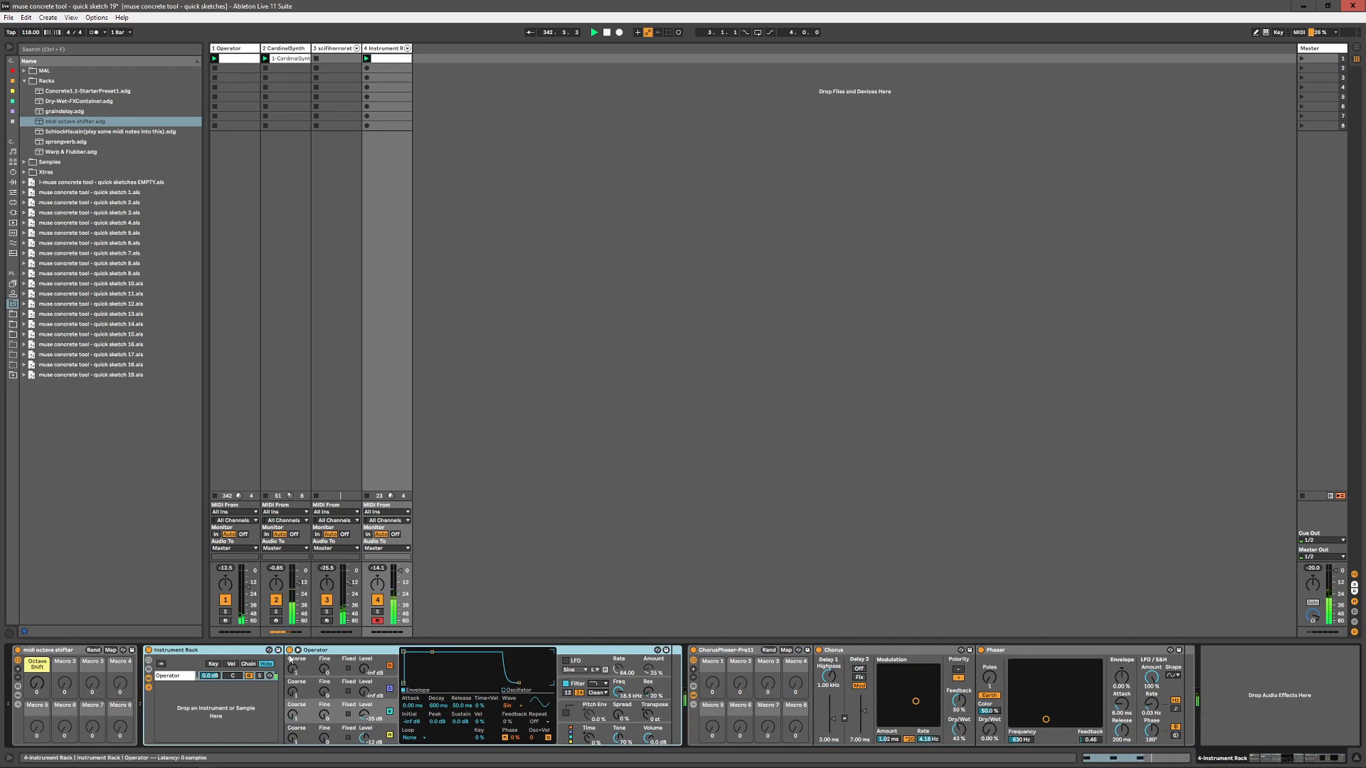
pyautogui.click(12, 174)
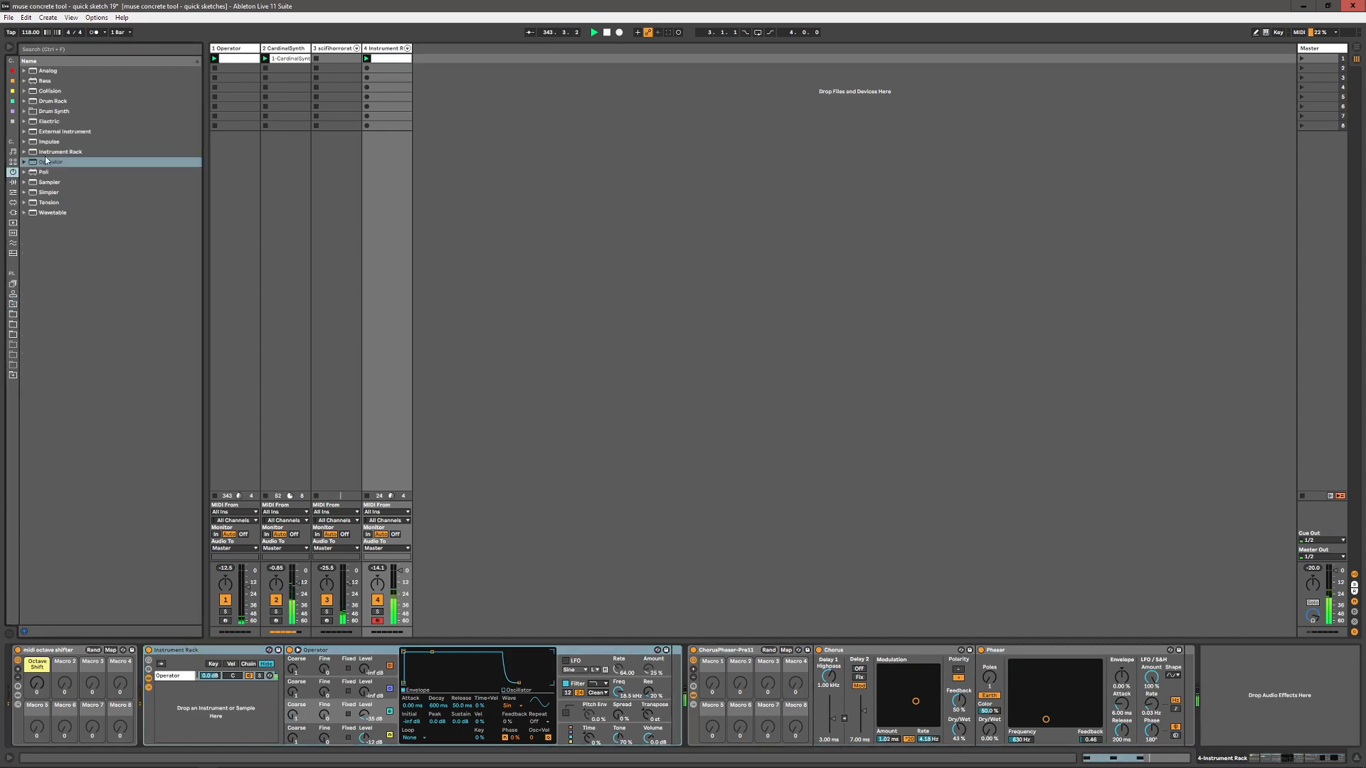
pyautogui.moveTo(47, 161); pyautogui.dragTo(189, 710)
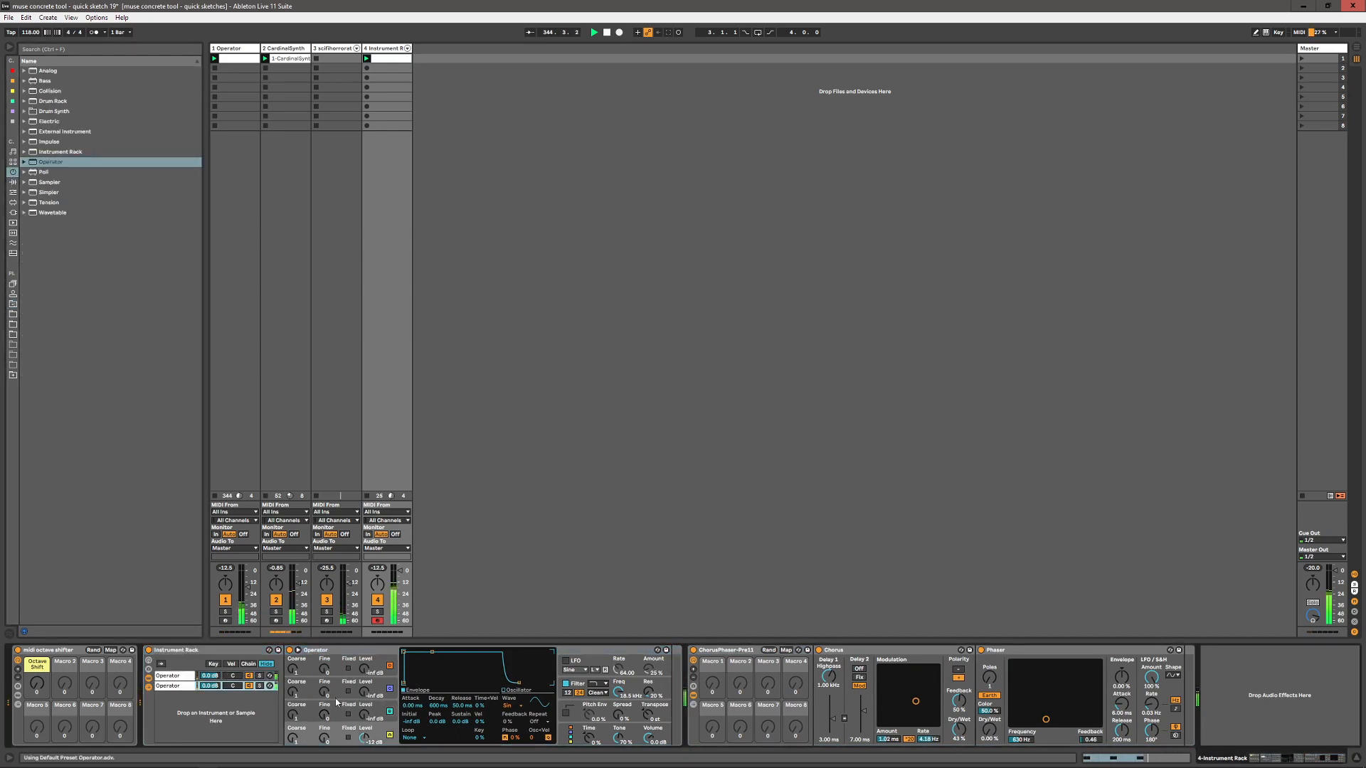
pyautogui.click(511, 707)
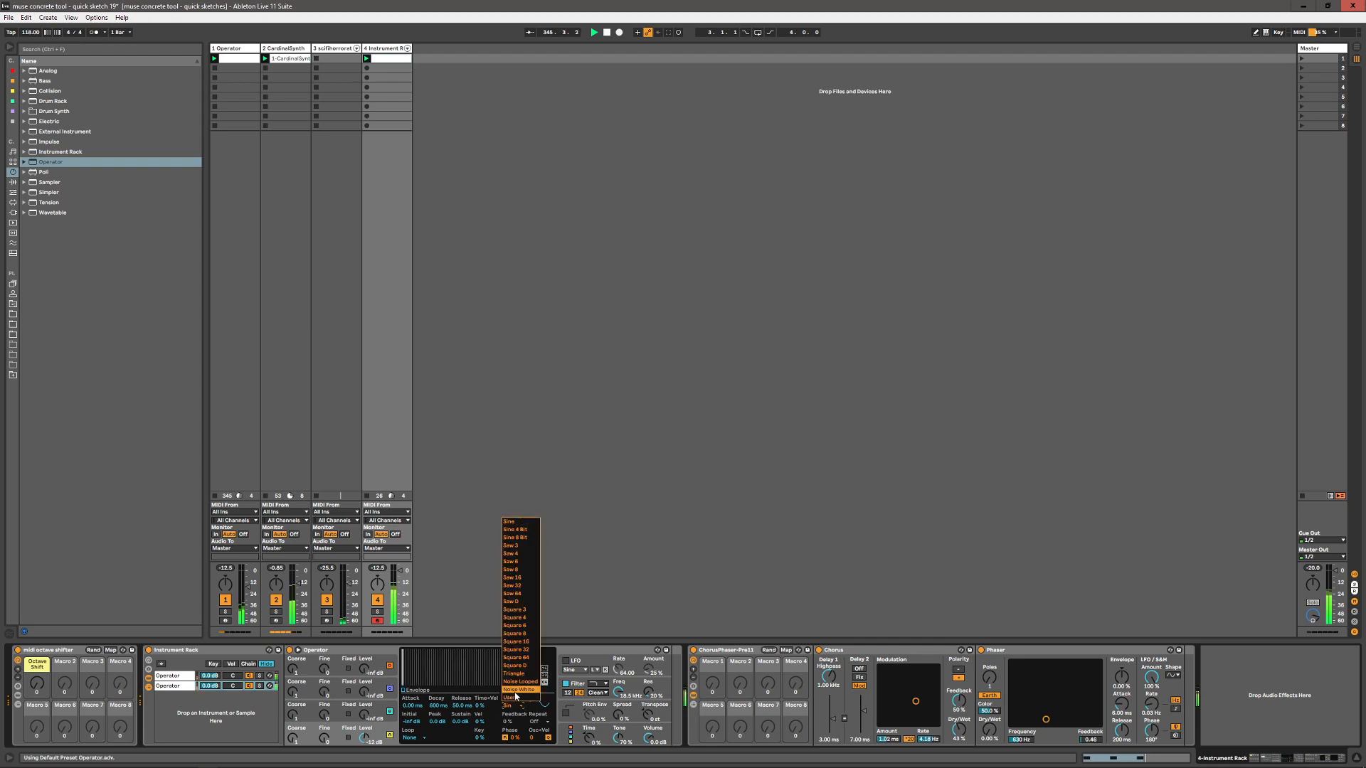
pyautogui.click(519, 696)
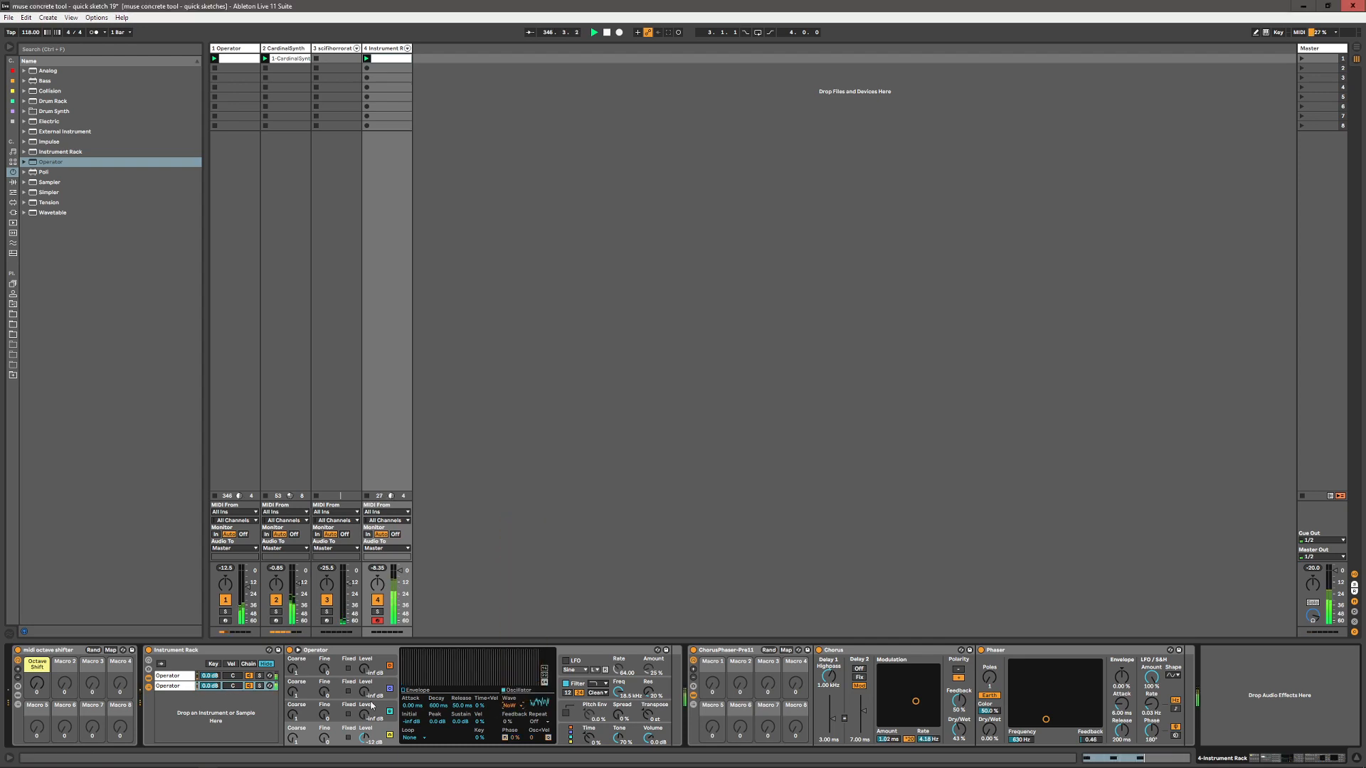
# - Limit the noise Operator chain's key zone to a single key and restrict the first Operator chain to the keys below it
pyautogui.click(215, 665)
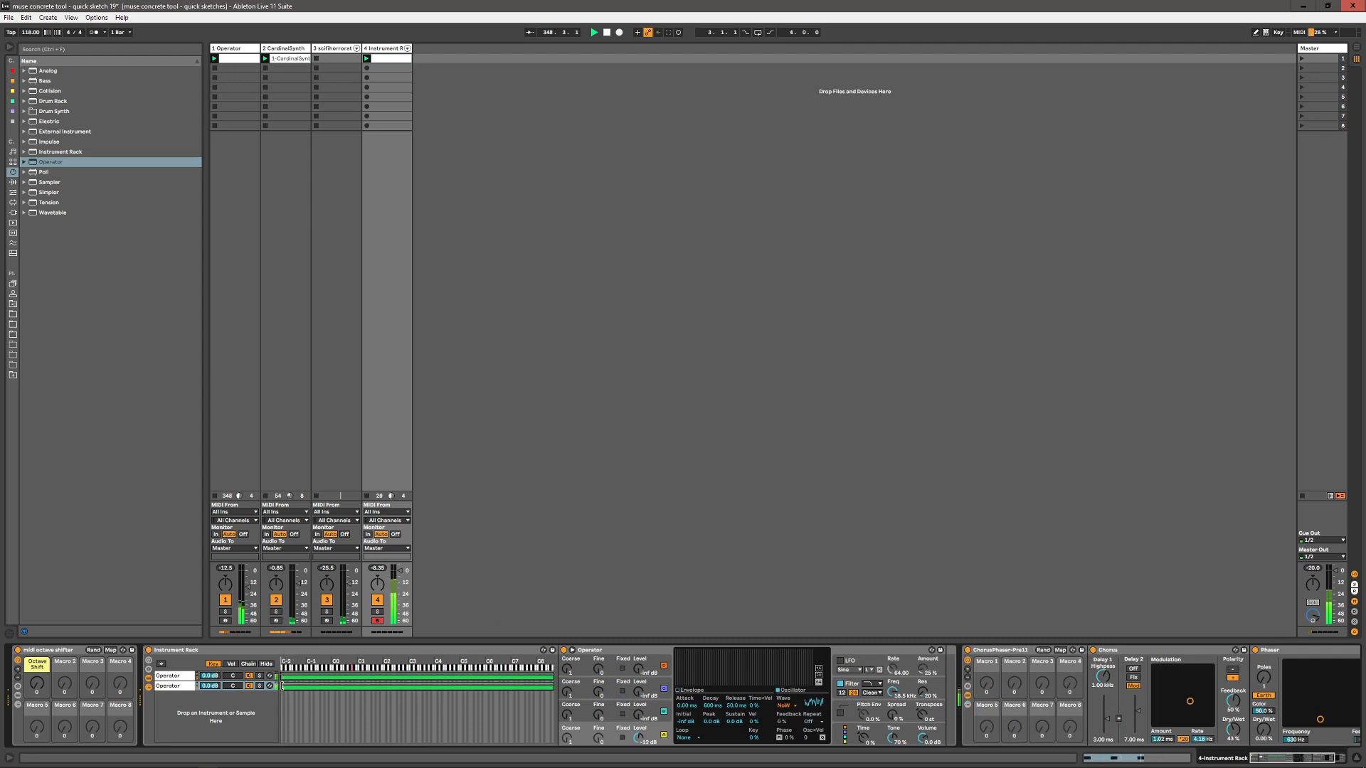
pyautogui.moveTo(283, 686); pyautogui.dragTo(359, 686)
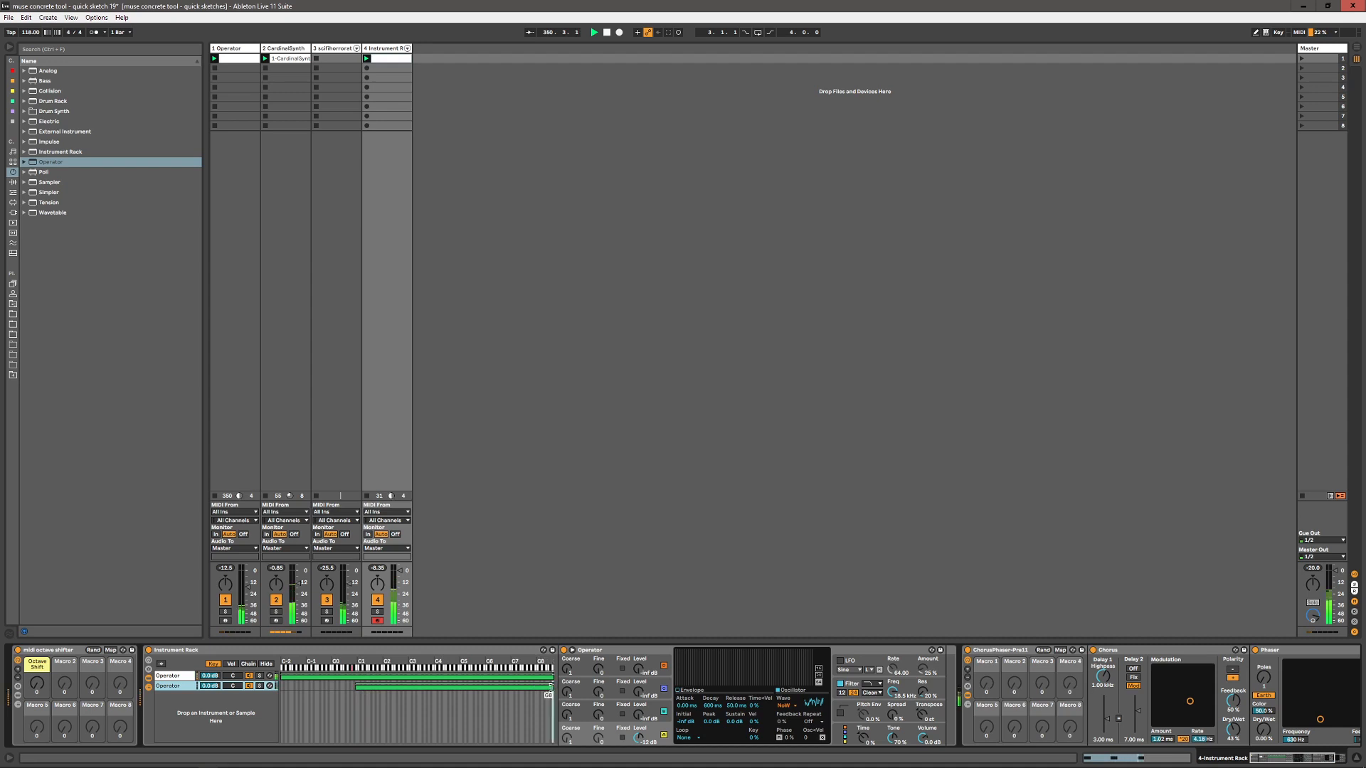
pyautogui.moveTo(553, 687); pyautogui.dragTo(356, 686)
pyautogui.moveTo(552, 676); pyautogui.dragTo(354, 676)
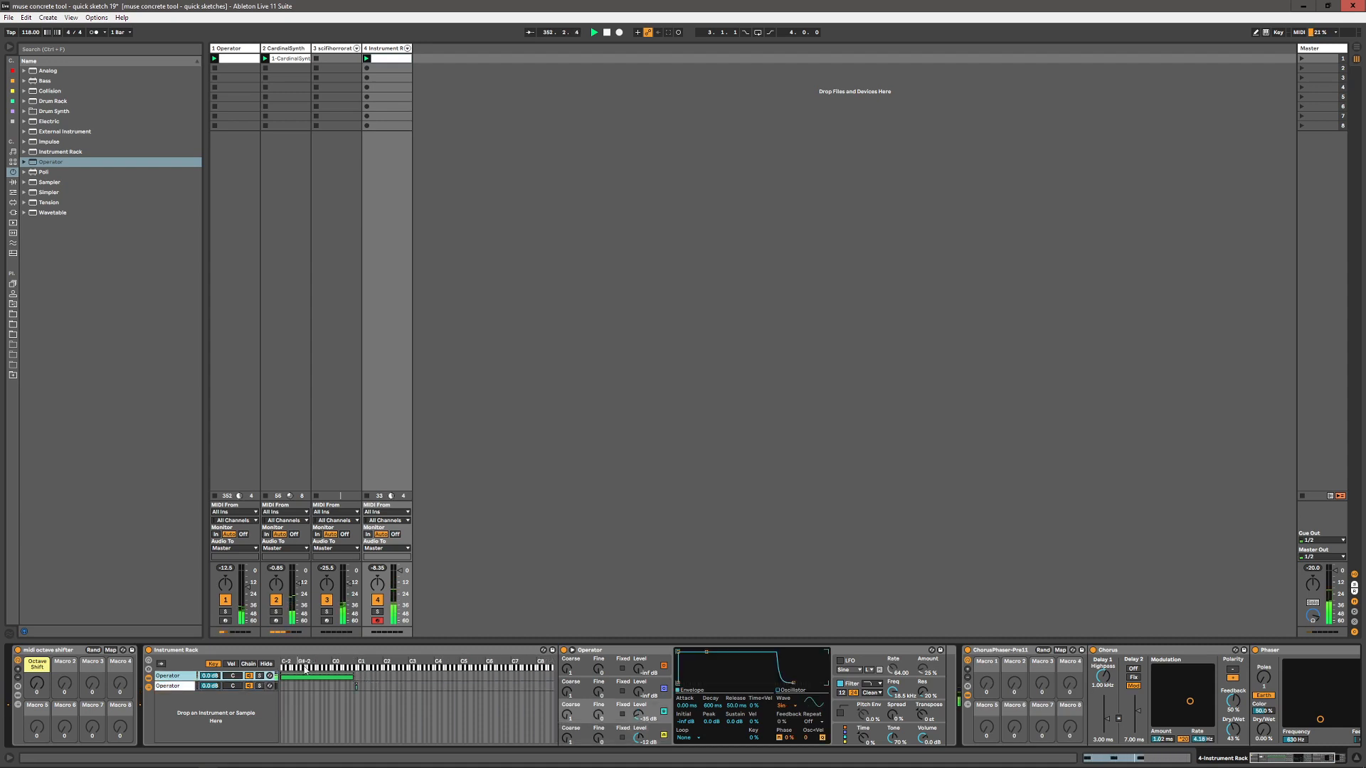
# - Add a sixteenth B3 note at 1.1.3 in track 4's clip, and return to its device chain
pyautogui.doubleClick(389, 59)
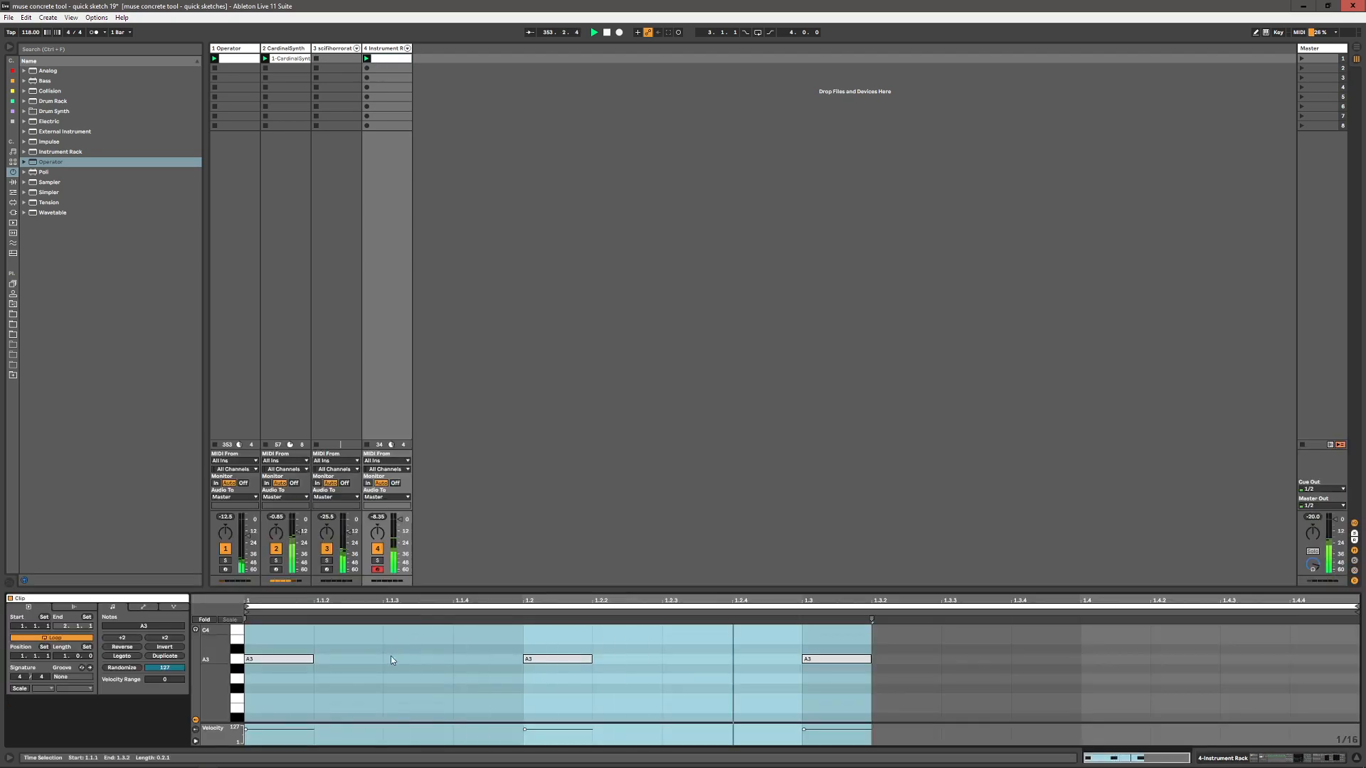
pyautogui.doubleClick(419, 638)
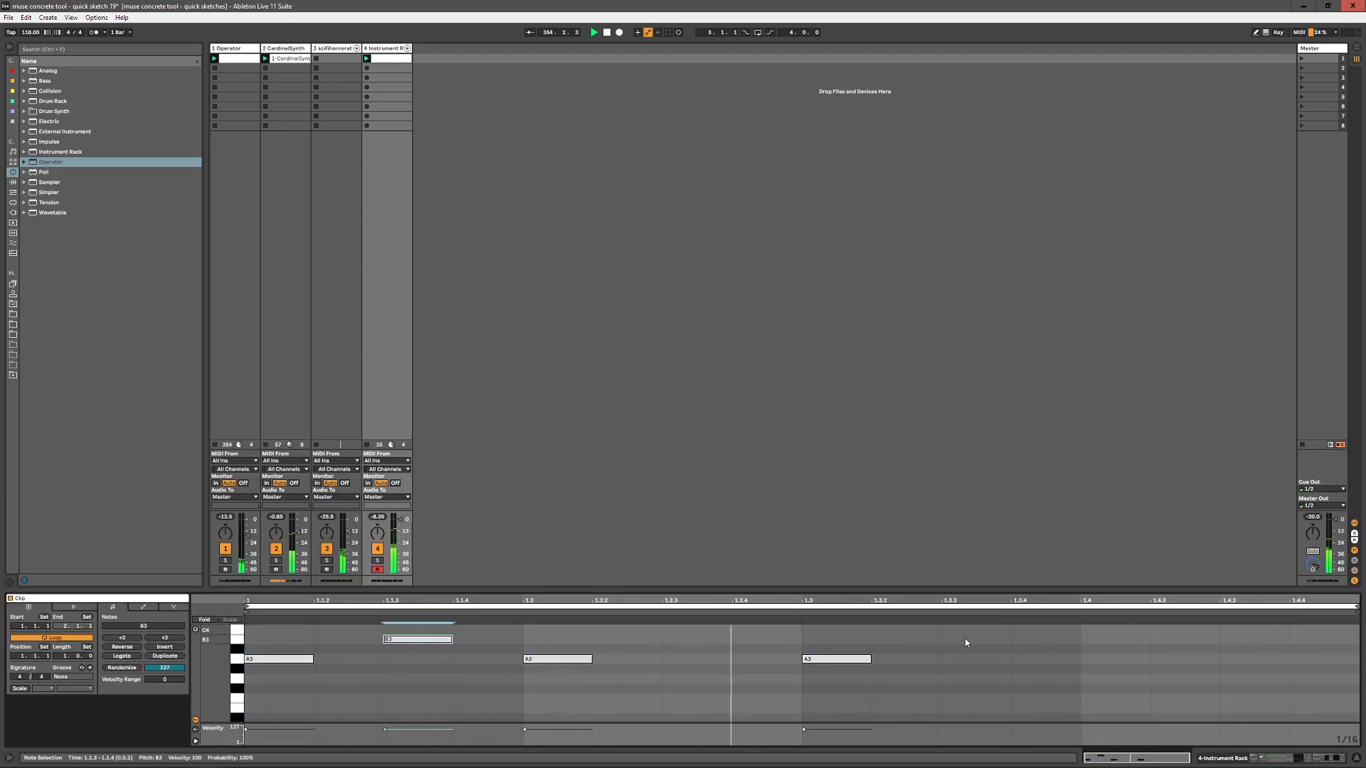
pyautogui.click(365, 53)
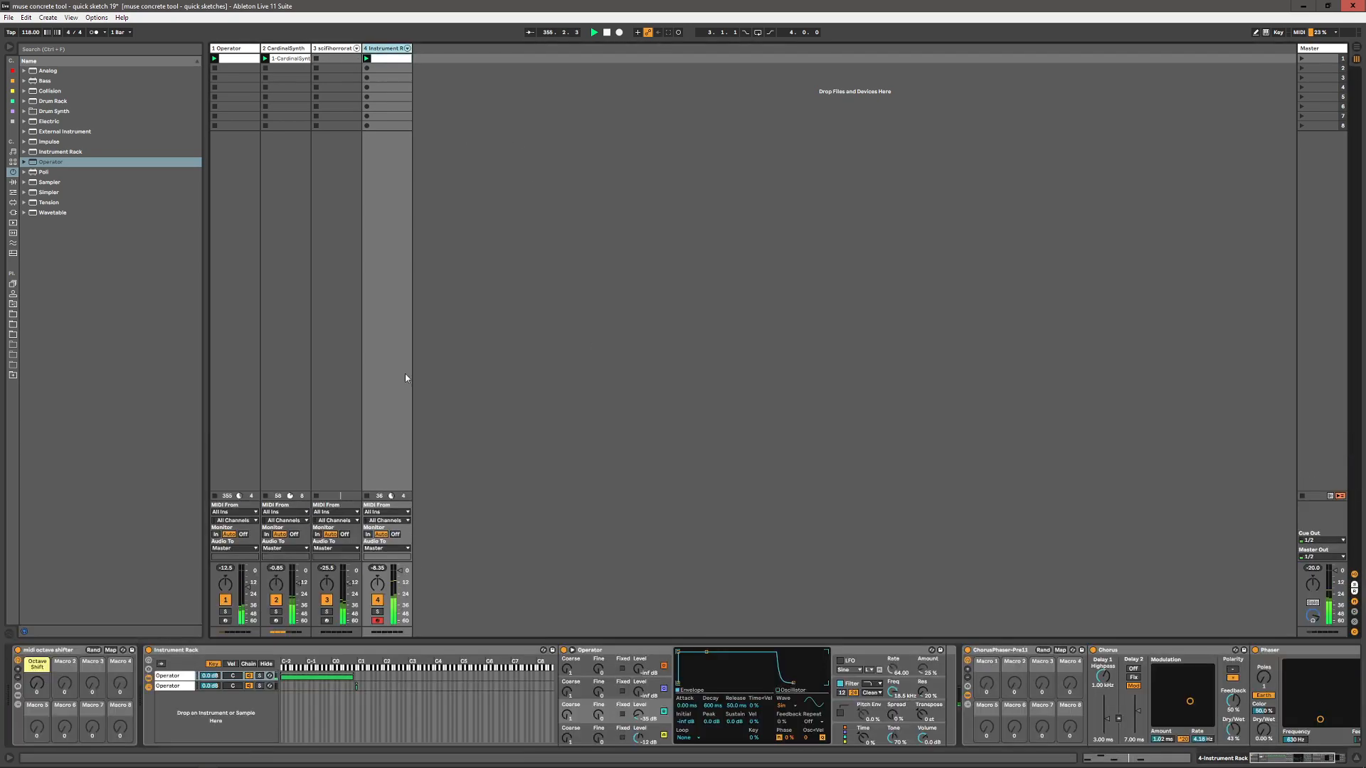
# - Narrow the first Operator chain's key zone to its uppermost key and shorten the noise Operator's envelope decay to about 311 ms
pyautogui.click(282, 679)
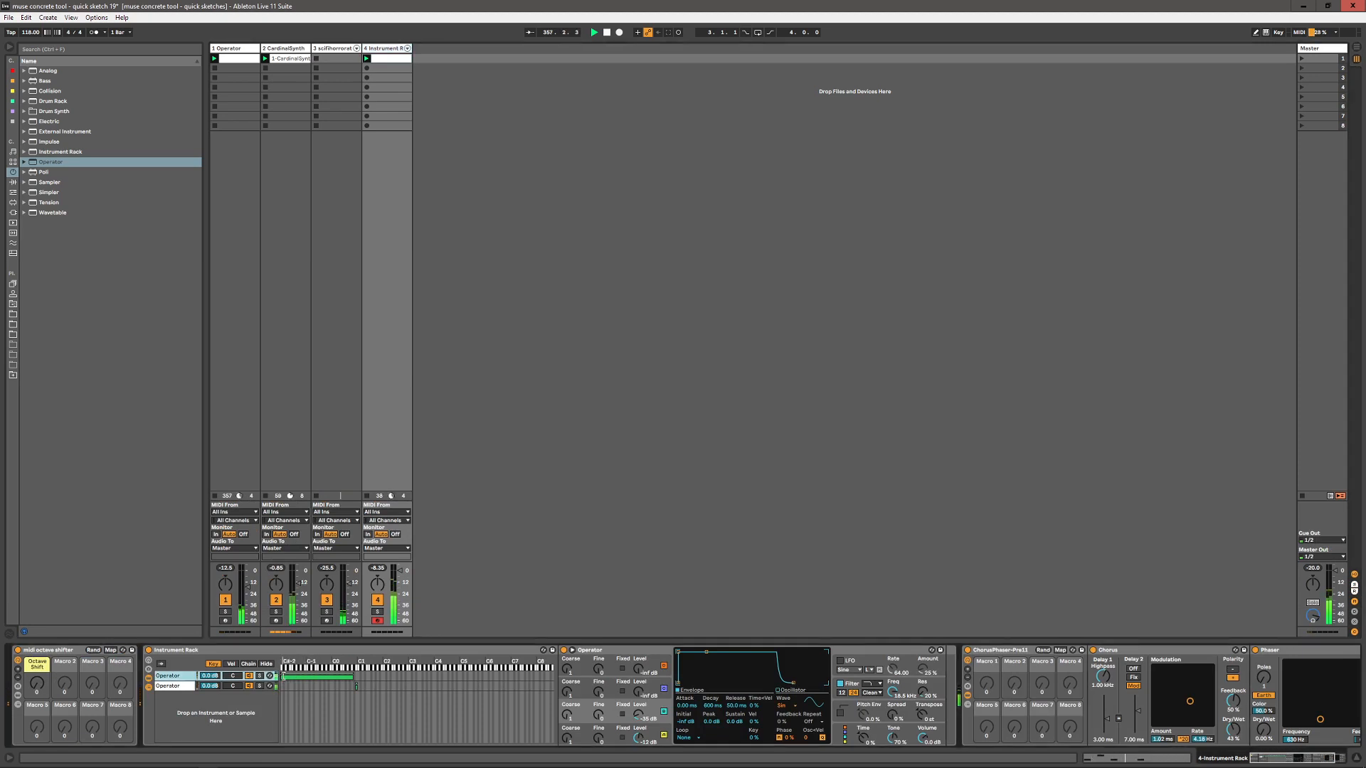
pyautogui.moveTo(283, 677); pyautogui.dragTo(354, 678)
pyautogui.click(409, 687)
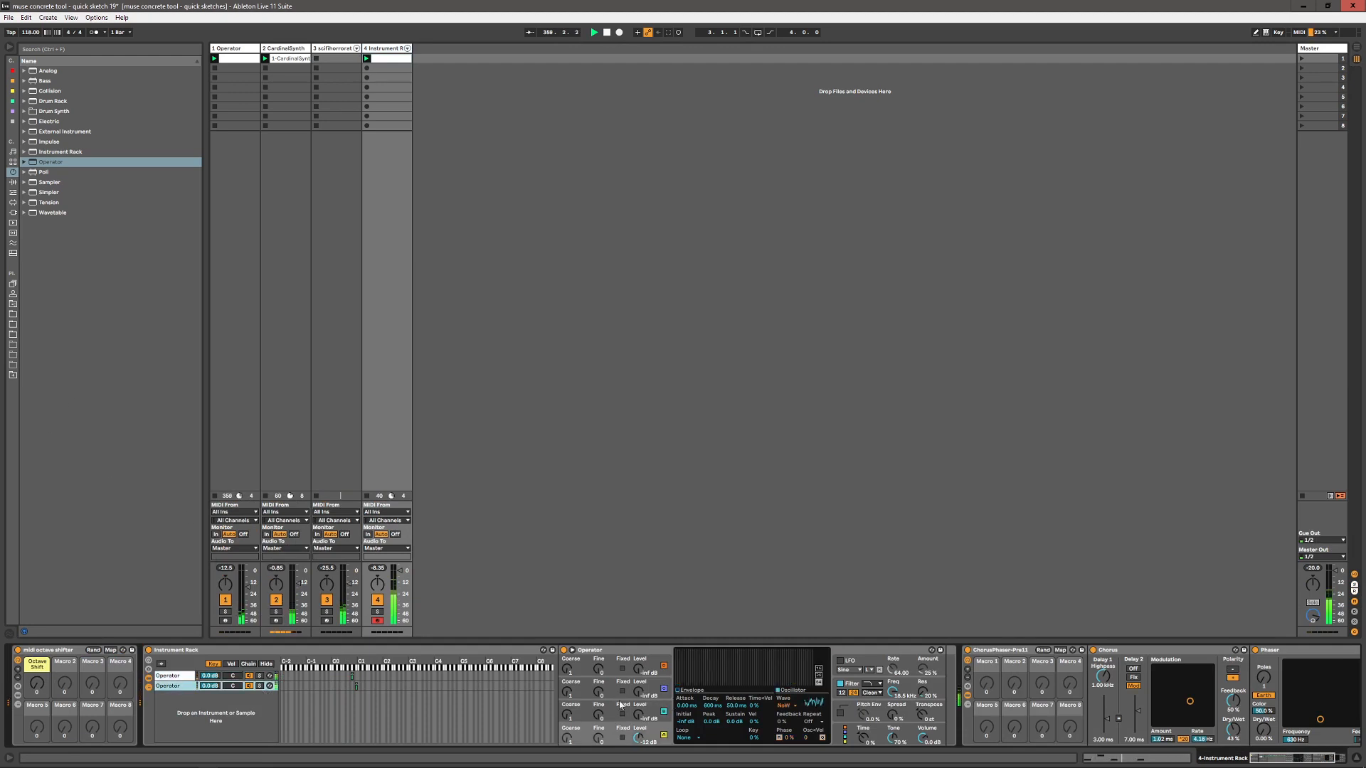
pyautogui.moveTo(706, 655); pyautogui.dragTo(702, 671)
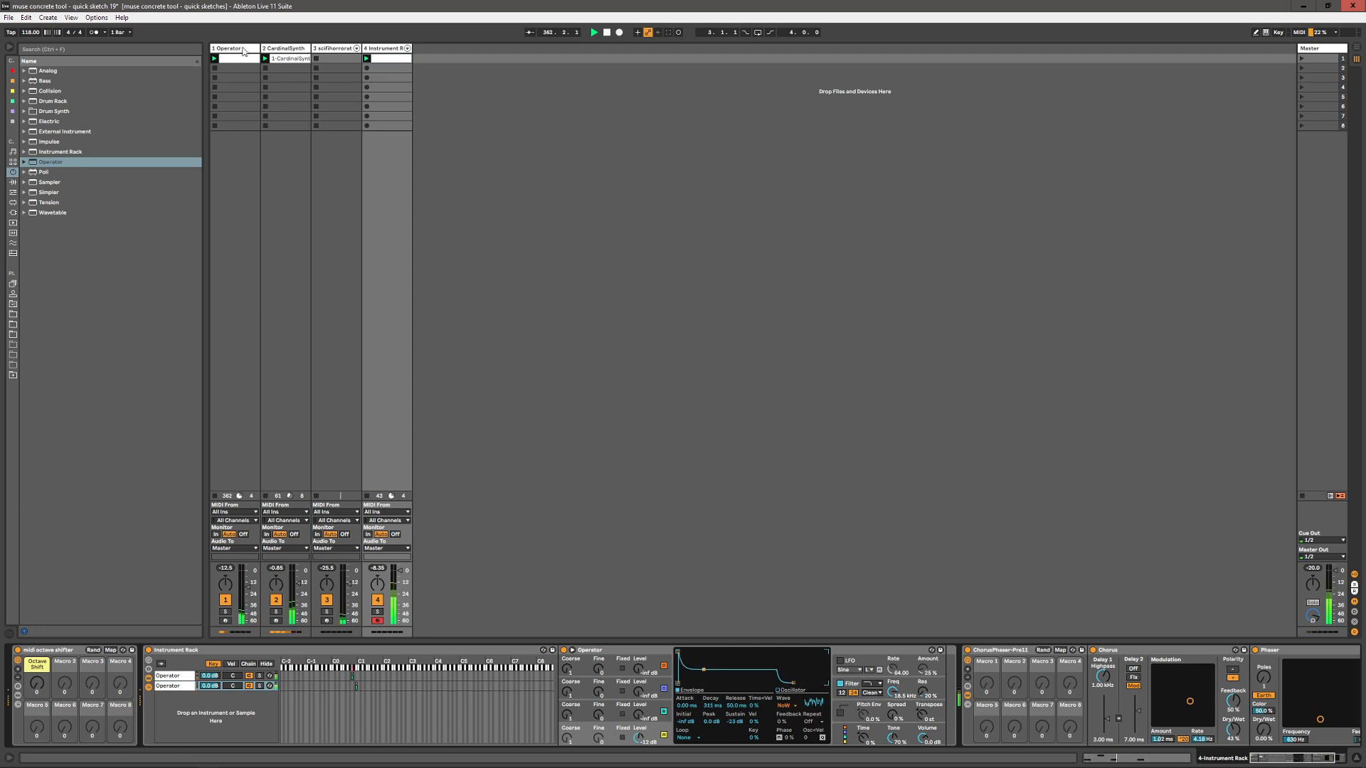
# - Copy the Reverb from the first Operator track to the end of track 4's device chain and lower its Dry/Wet to 30%
pyautogui.click(242, 49)
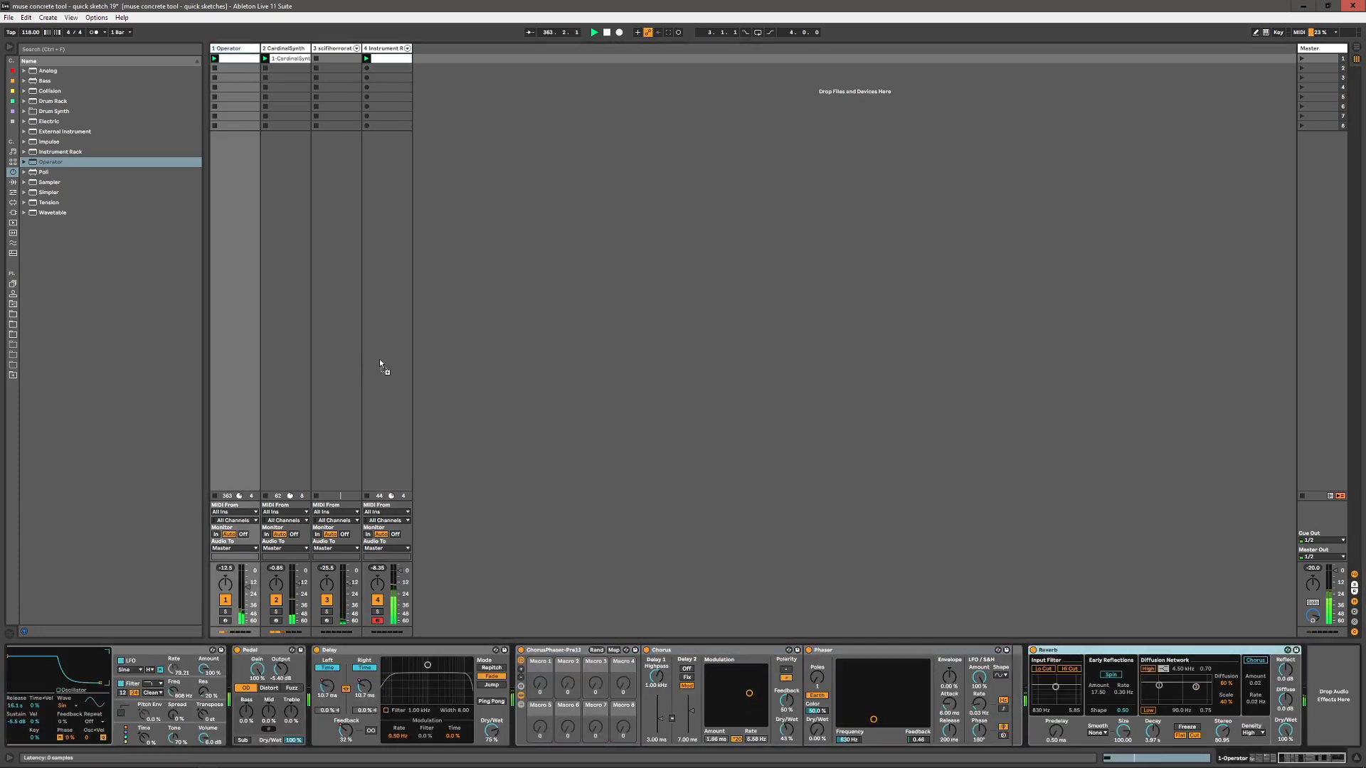
pyautogui.click(381, 364)
pyautogui.click(1280, 759)
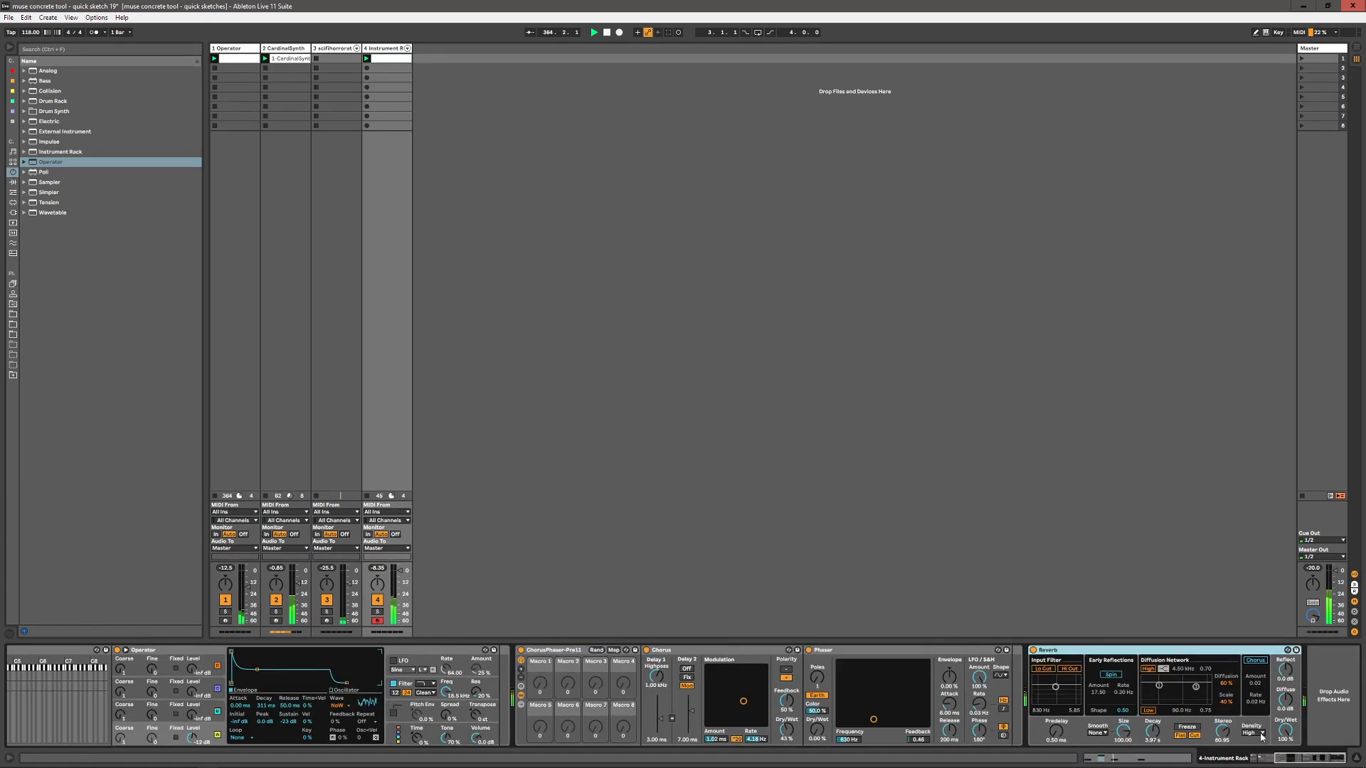
pyautogui.moveTo(1285, 731)
pyautogui.mouseDown()
pyautogui.moveTo(1285, 761)
pyautogui.moveTo(1288, 747)
pyautogui.mouseUp()
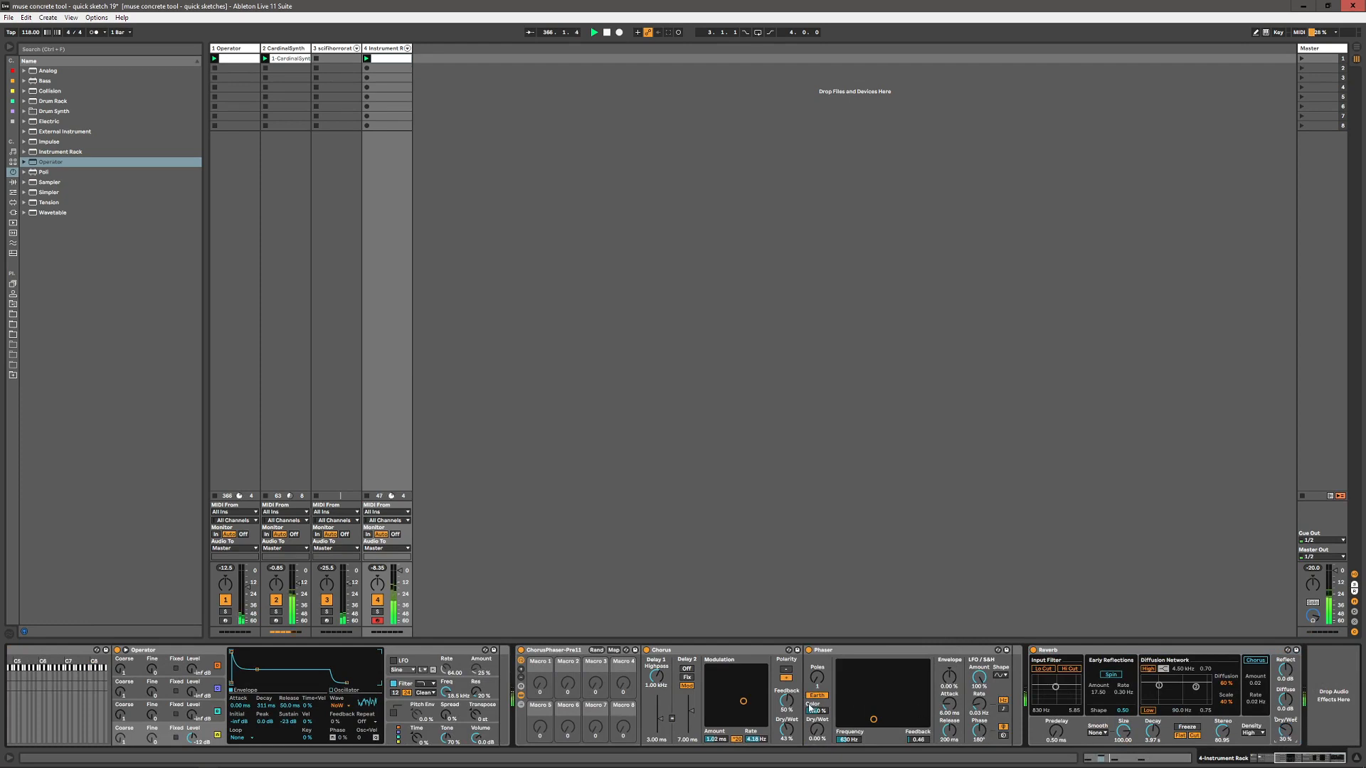
# - Set track 4's Chorus modulation to about 0.79 ms at 7.37 Hz, retune the Phaser frequency and feedback, and fine-tune the Reverb's Dry/Wet
pyautogui.moveTo(743, 701)
pyautogui.mouseDown()
pyautogui.moveTo(726, 710)
pyautogui.moveTo(747, 702)
pyautogui.mouseUp()
pyautogui.moveTo(904, 683); pyautogui.dragTo(899, 705)
pyautogui.moveTo(746, 704)
pyautogui.mouseDown()
pyautogui.moveTo(730, 715)
pyautogui.moveTo(755, 704)
pyautogui.mouseUp()
pyautogui.moveTo(899, 701)
pyautogui.mouseDown()
pyautogui.moveTo(909, 690)
pyautogui.moveTo(906, 705)
pyautogui.mouseUp()
pyautogui.moveTo(1286, 733); pyautogui.dragTo(1255, 757)
# - Review the existing tracks' device chains and insert a new MIDI track after track 4
pyautogui.click(366, 58)
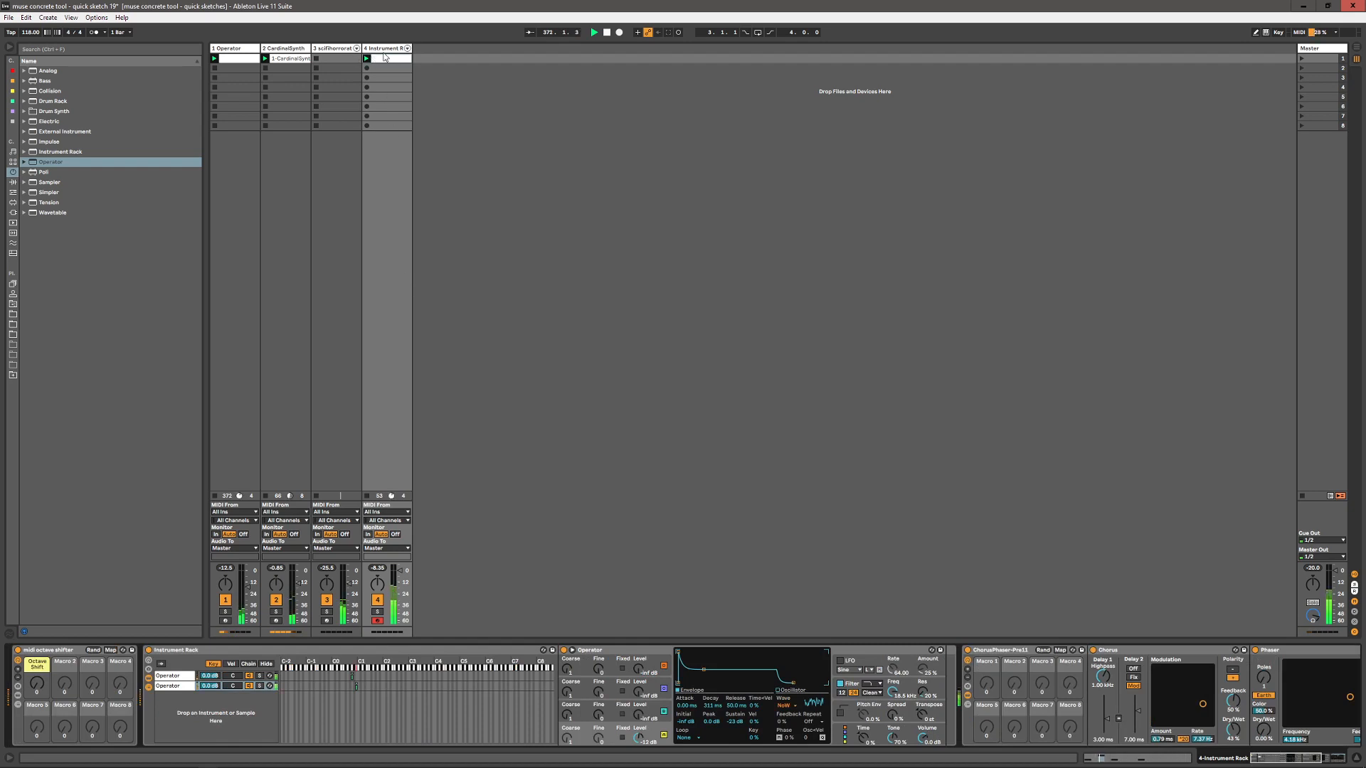
pyautogui.click(325, 57)
pyautogui.click(280, 68)
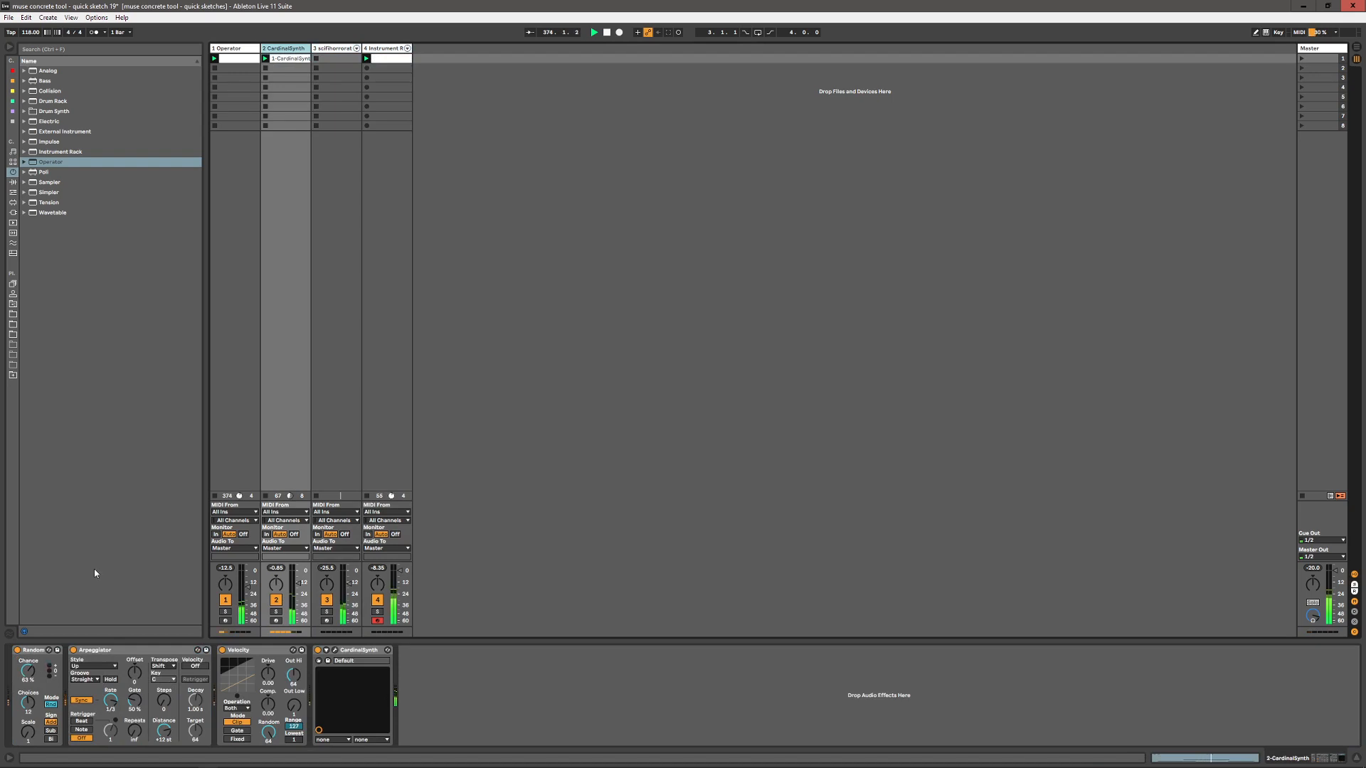
pyautogui.click(232, 50)
pyautogui.click(376, 49)
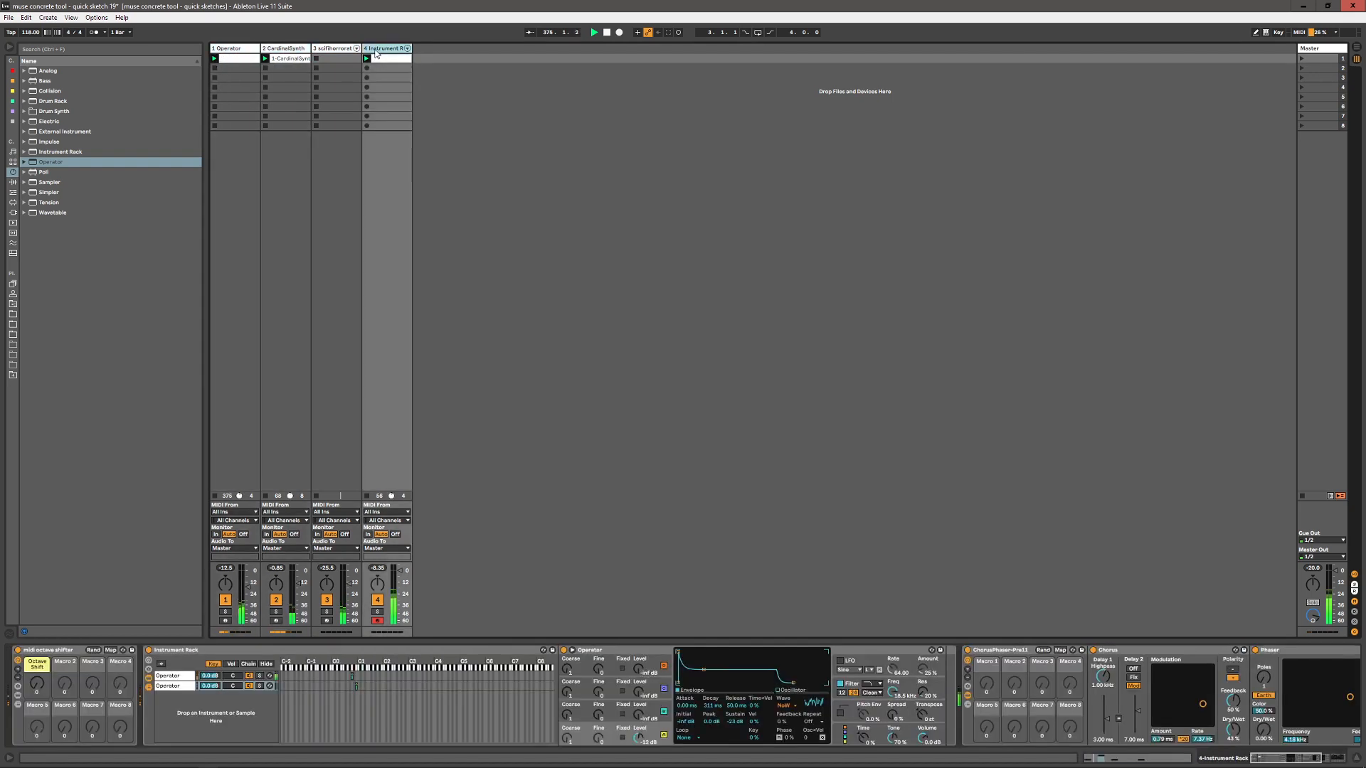
pyautogui.hotkey('ctrl', 'shift', 't')
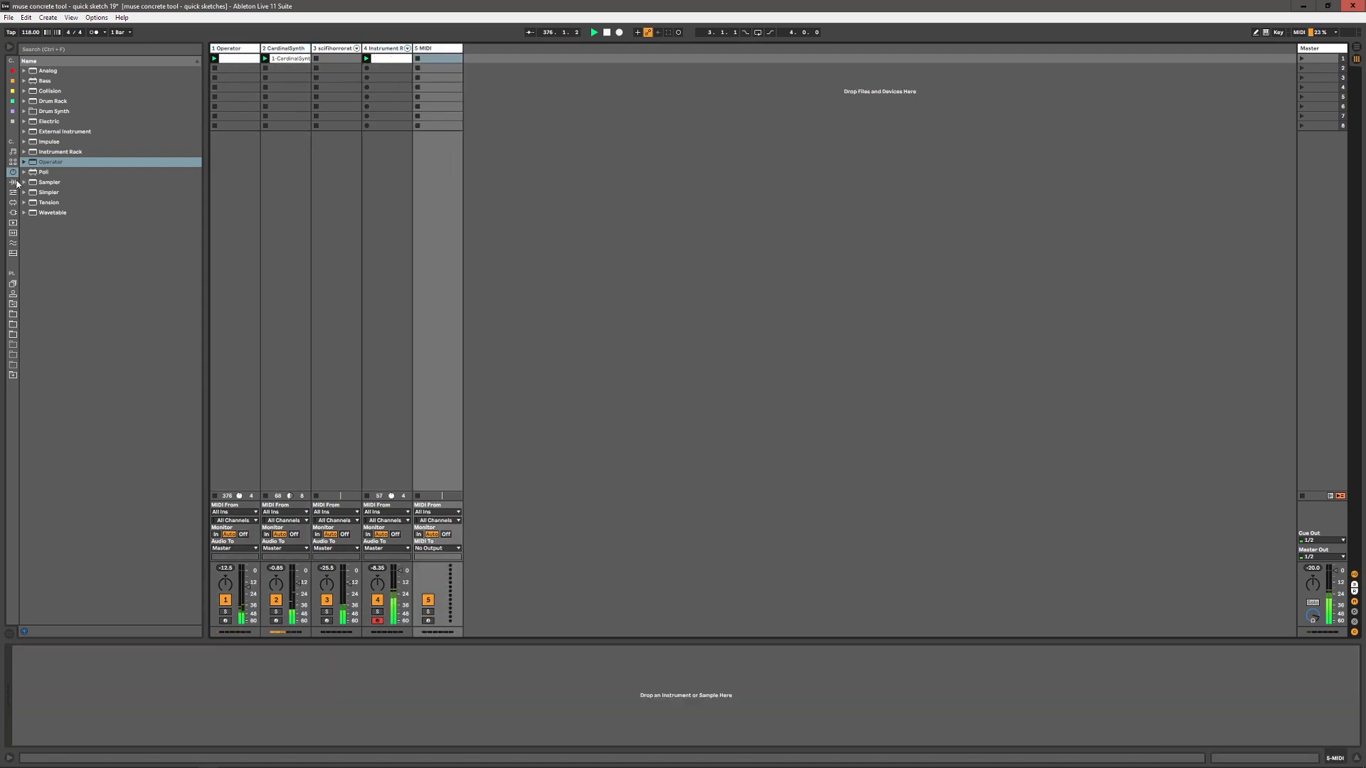
# - Load the Tempo Auto Randomizer and TransportAutoRandomPlayPause devices onto the new MIDI track
pyautogui.click(13, 304)
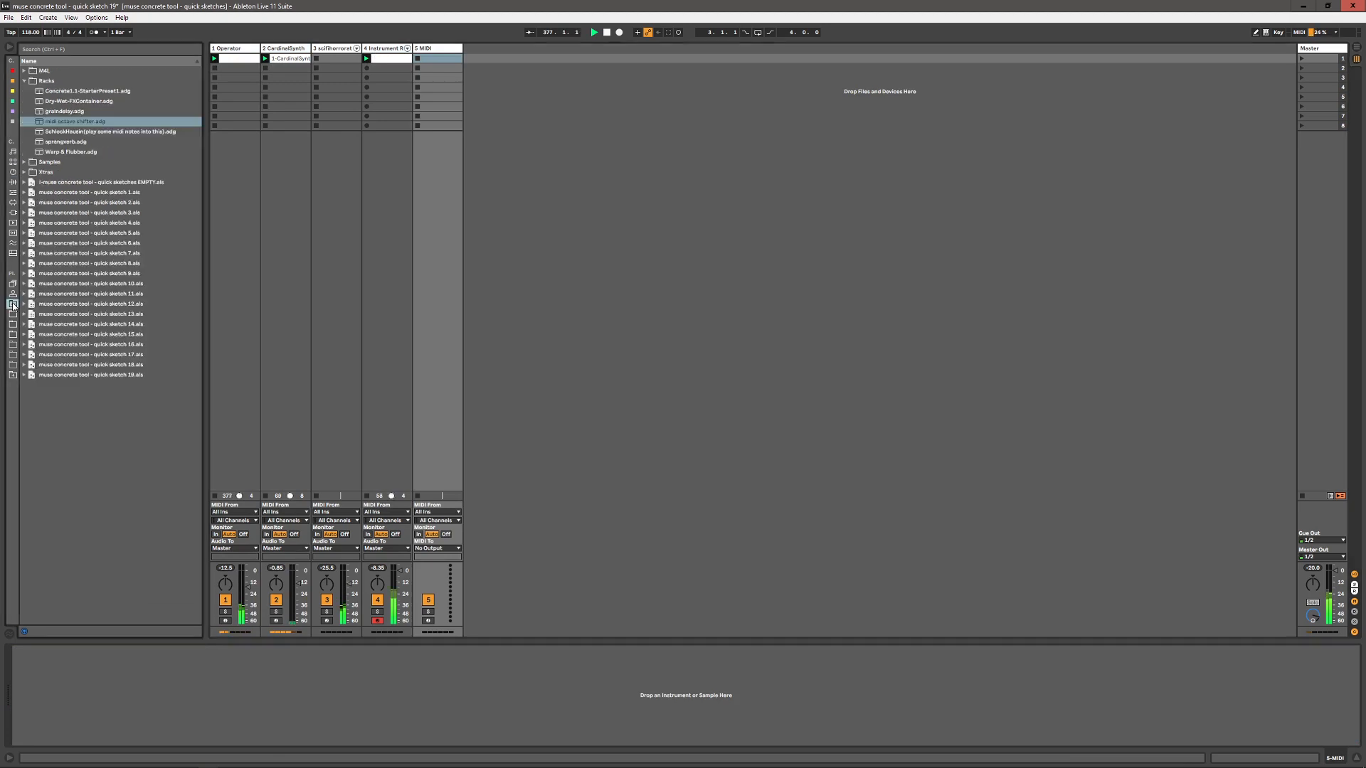
pyautogui.click(23, 81)
pyautogui.click(25, 71)
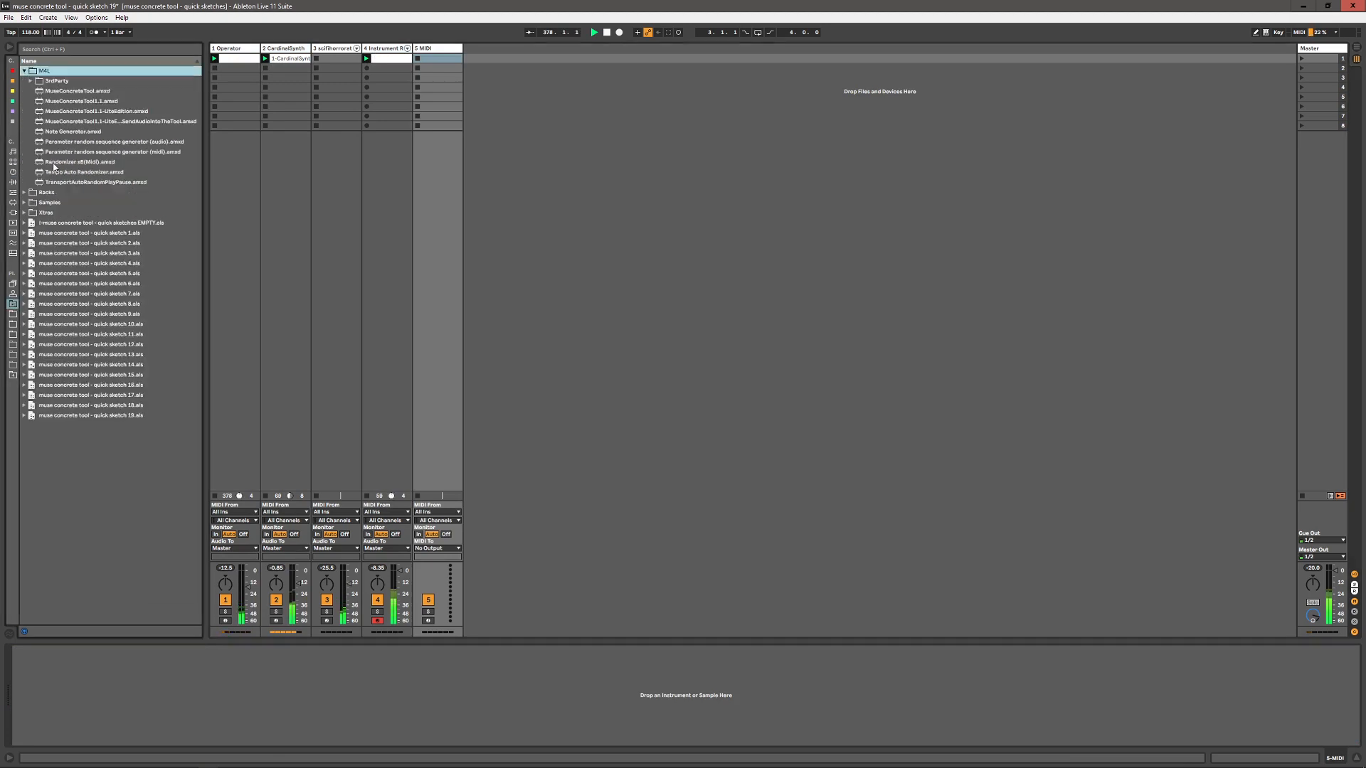
pyautogui.moveTo(59, 175); pyautogui.dragTo(343, 123)
pyautogui.moveTo(435, 103); pyautogui.dragTo(435, 106)
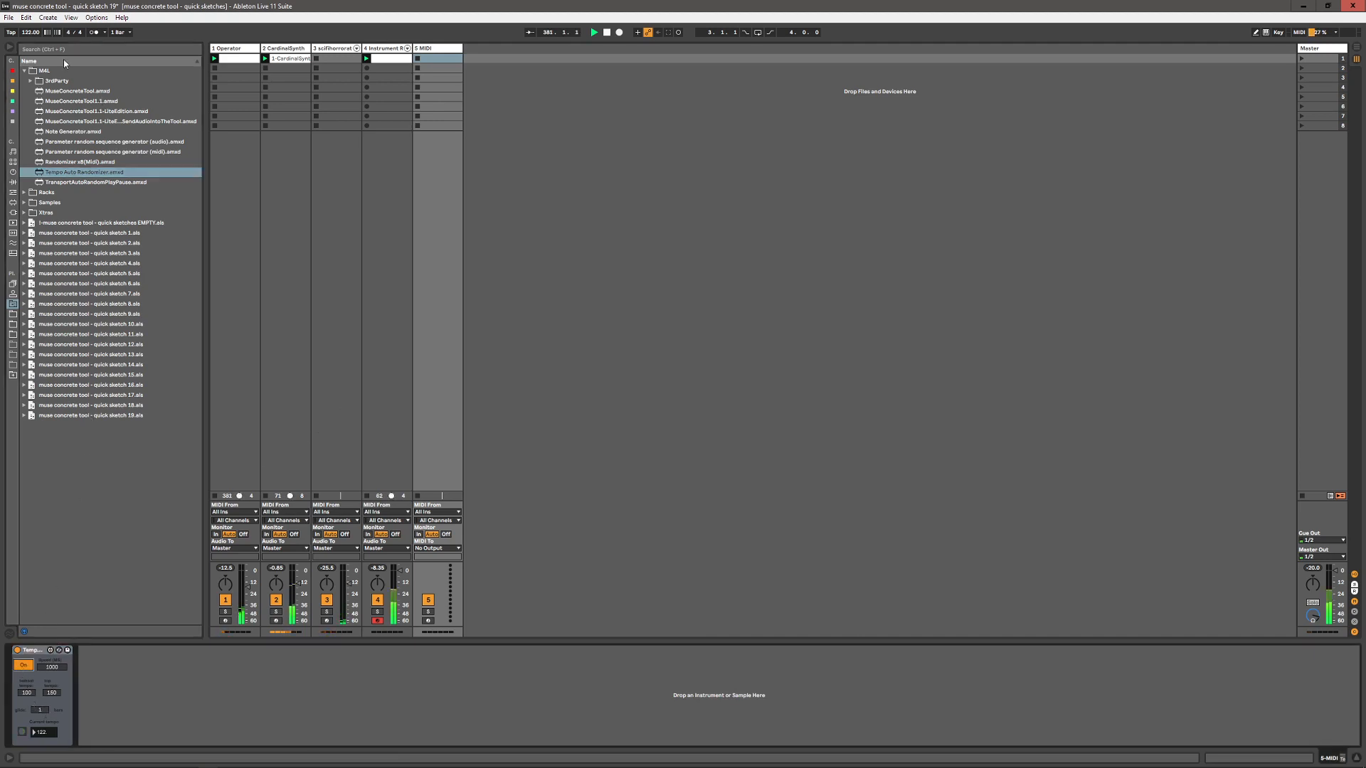
pyautogui.moveTo(71, 183); pyautogui.dragTo(306, 168)
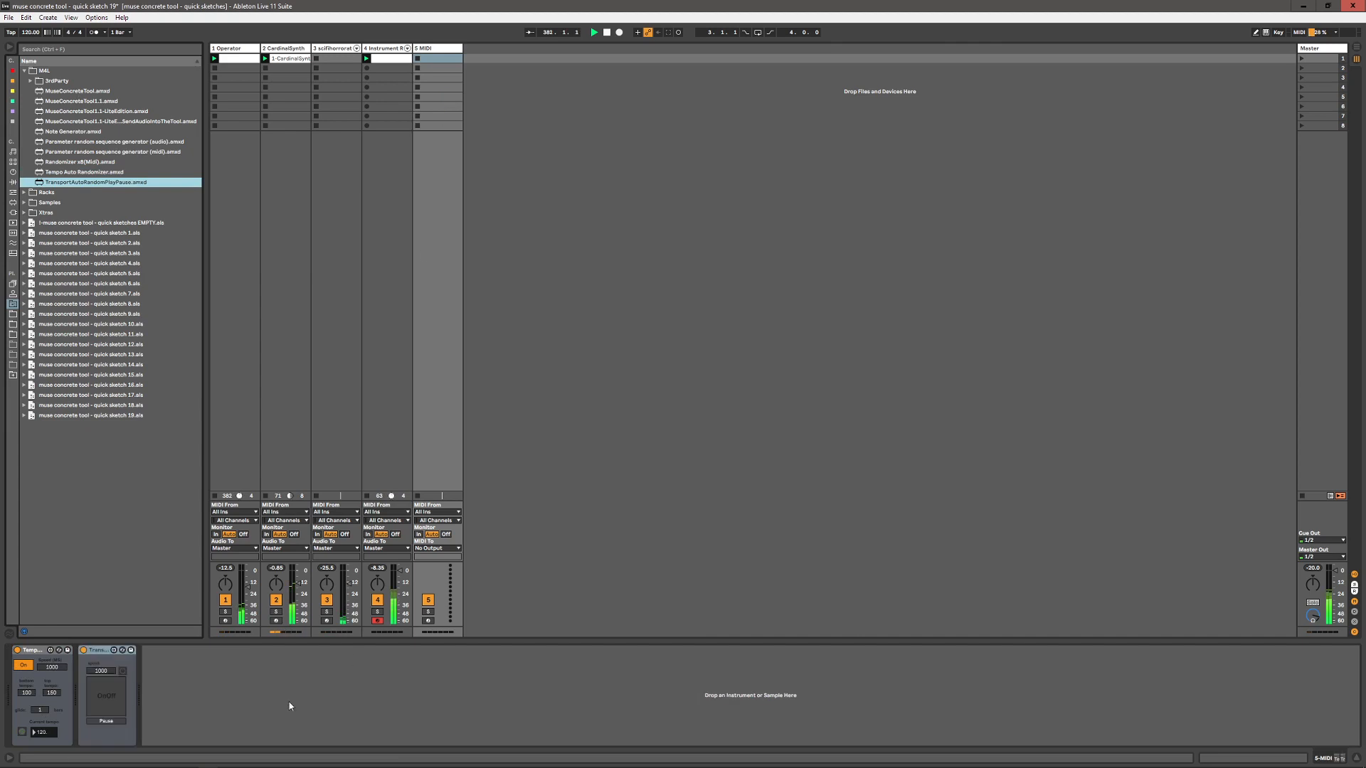
# - Raise the tempo randomizer's upper limit above 400 BPM, and switch on the play/pause randomizer with its interval at about 1500
pyautogui.moveTo(55, 694); pyautogui.dragTo(55, 569)
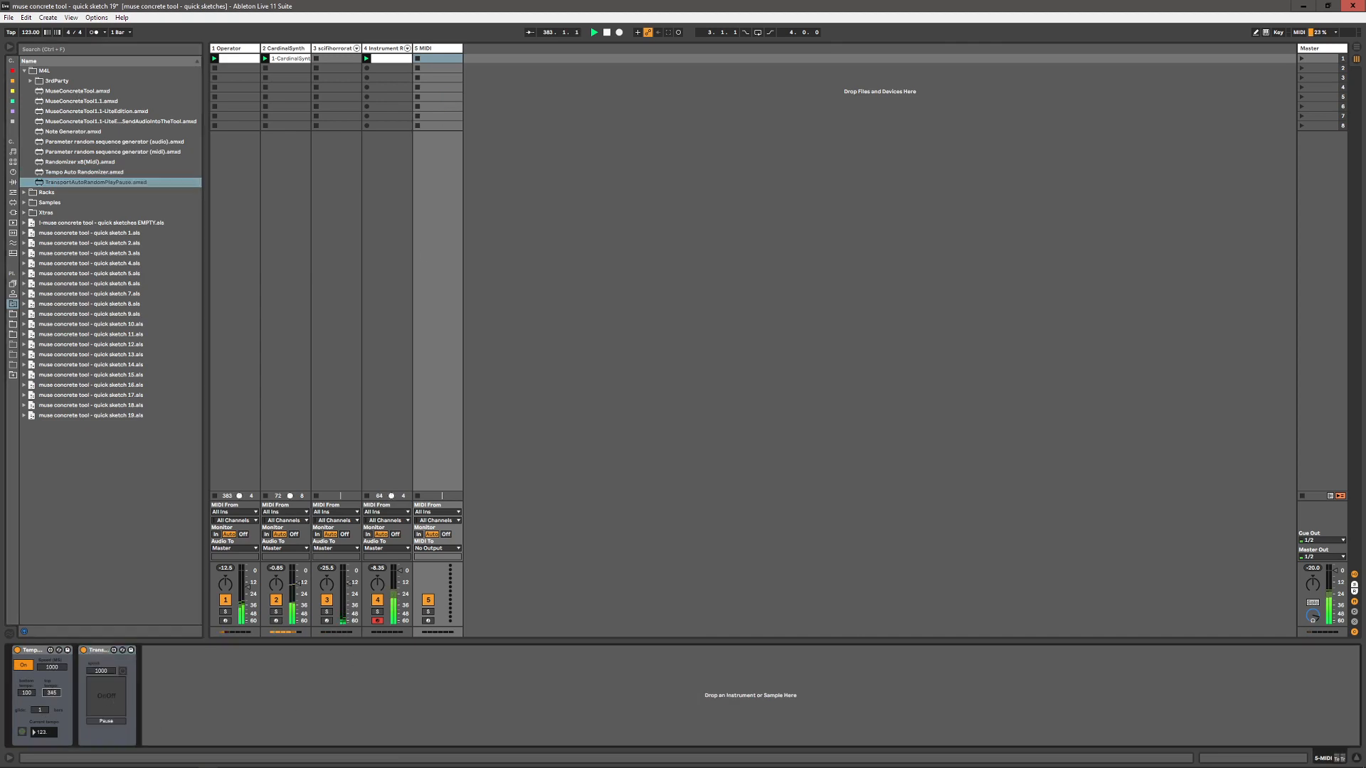
pyautogui.click(99, 694)
pyautogui.moveTo(106, 670); pyautogui.dragTo(106, 739)
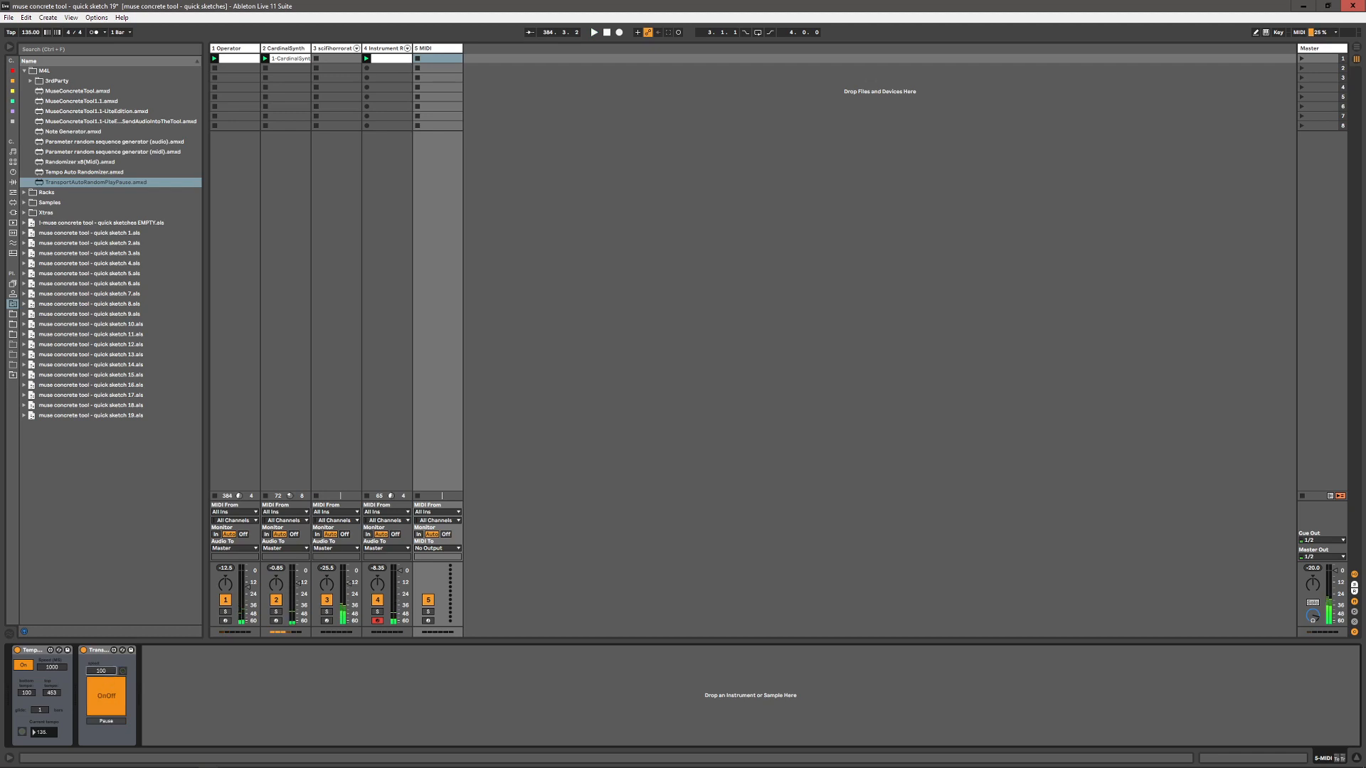
pyautogui.moveTo(105, 671)
pyautogui.mouseDown()
pyautogui.moveTo(105, 646)
pyautogui.moveTo(104, 685)
pyautogui.mouseUp()
pyautogui.click(25, 71)
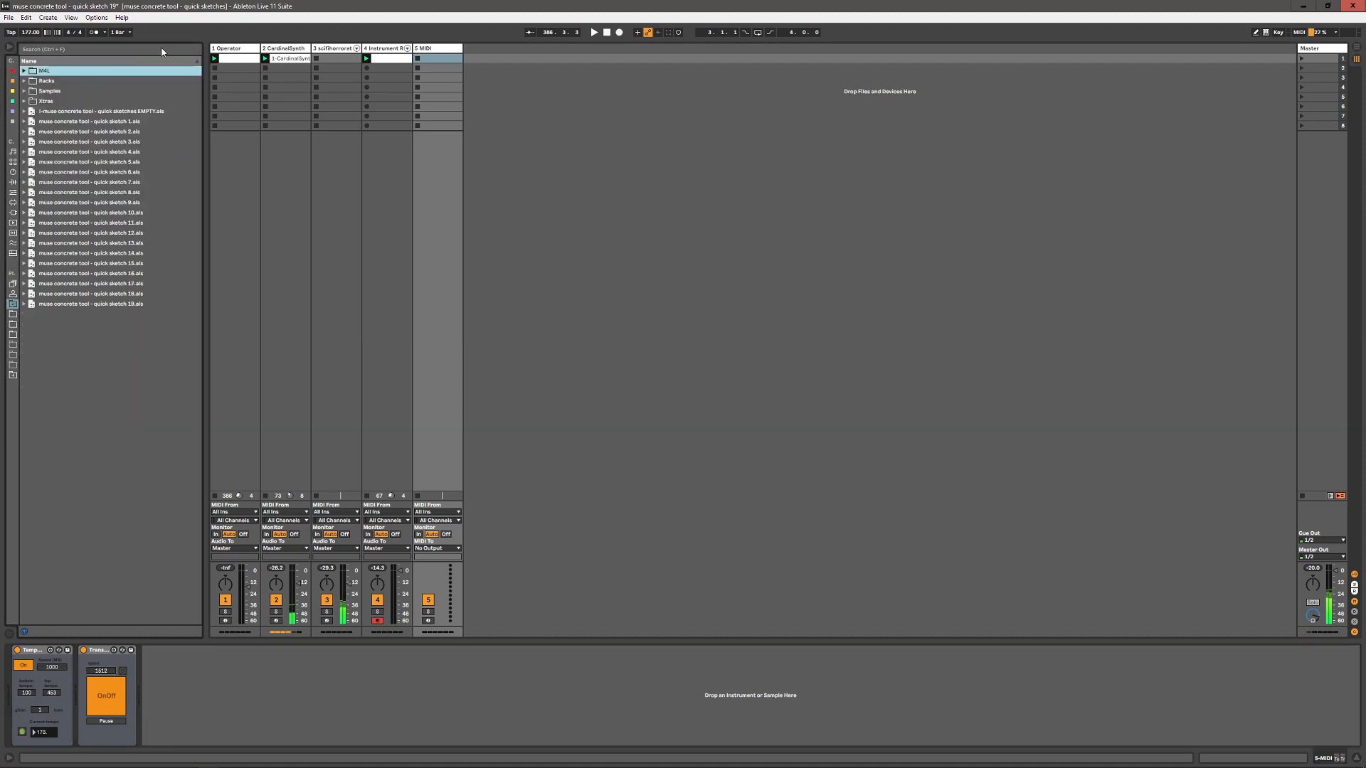
# - Group all five tracks, from the first Operator track to the new MIDI track
pyautogui.click(227, 48)
pyautogui.keyDown('shift'); pyautogui.click(435, 49); pyautogui.keyUp('shift')
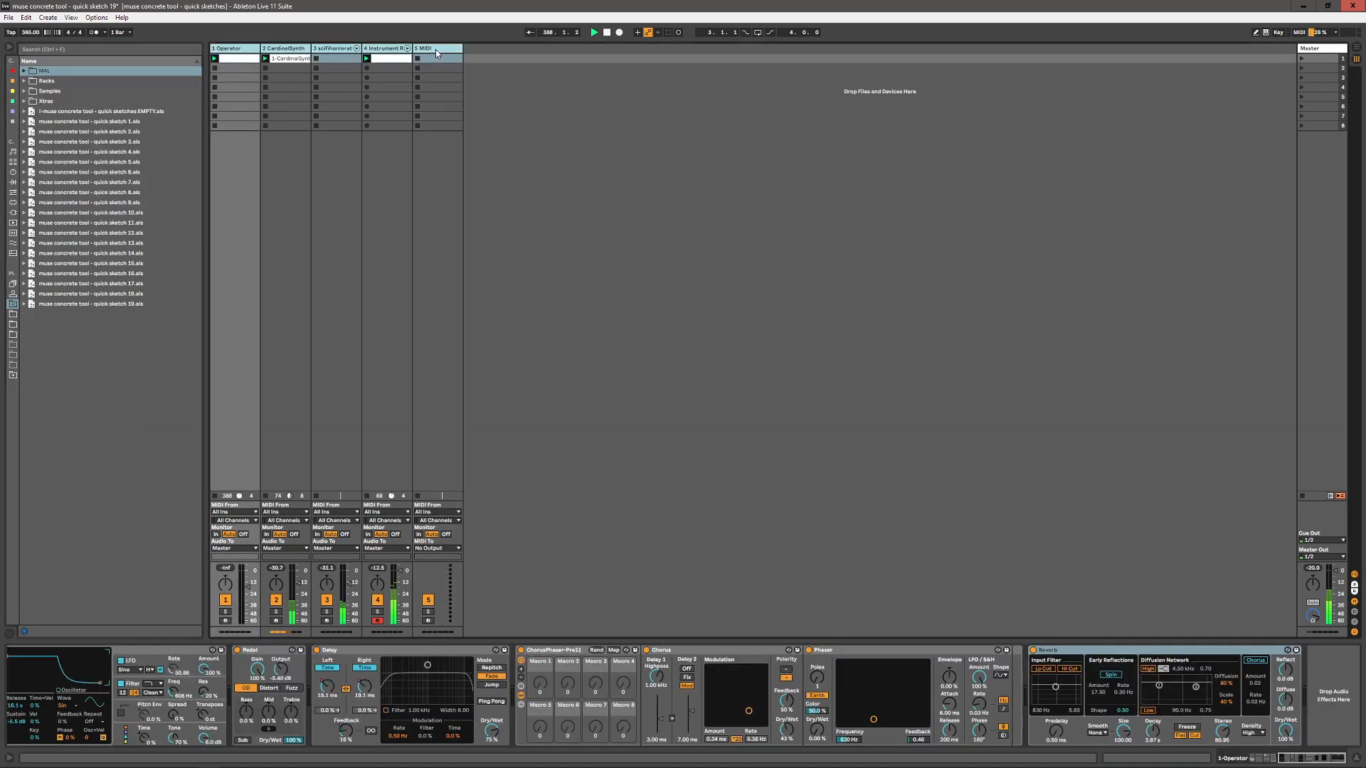
pyautogui.hotkey('ctrl', 'g')
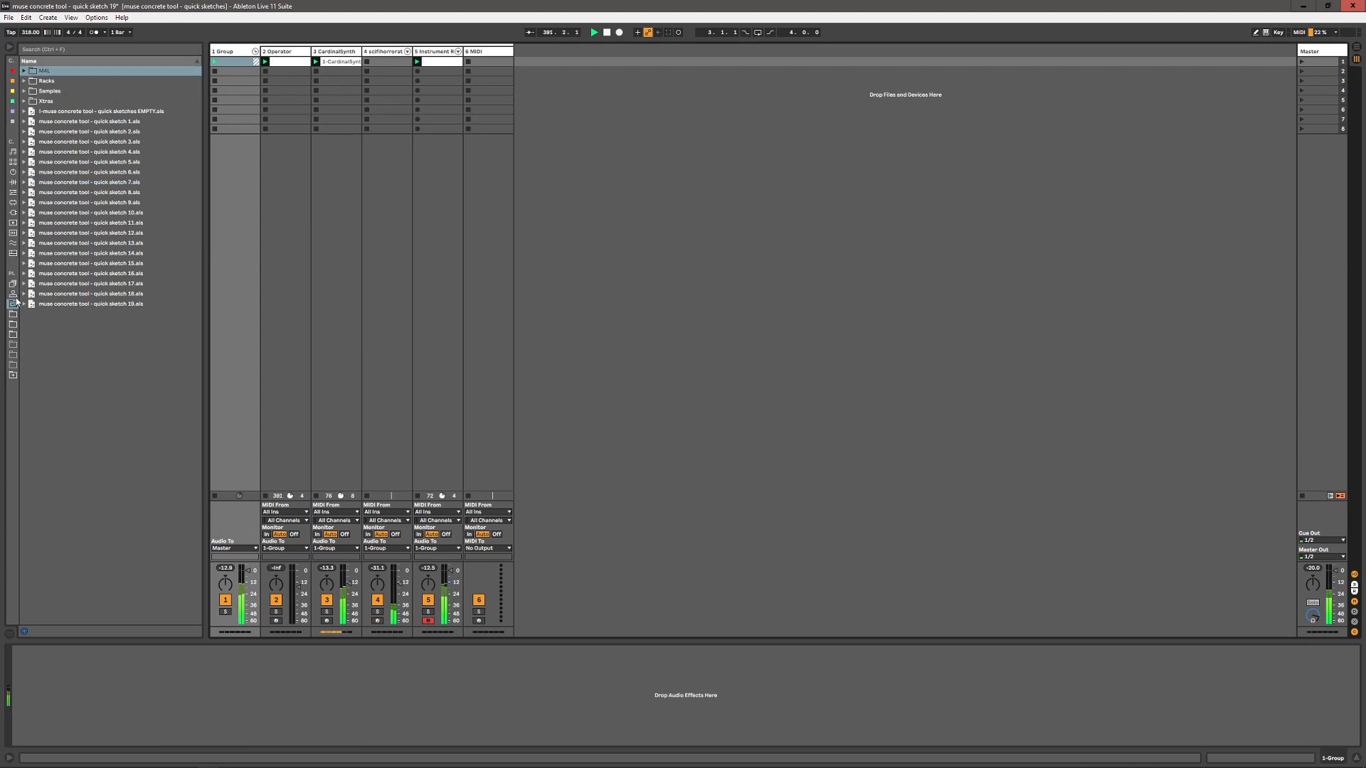
# - Add the ASAP Spectral Clipping VST3 to the group track and adjust its Low and High energy thresholds, with High at about -43 dB
pyautogui.click(13, 212)
pyautogui.click(29, 81)
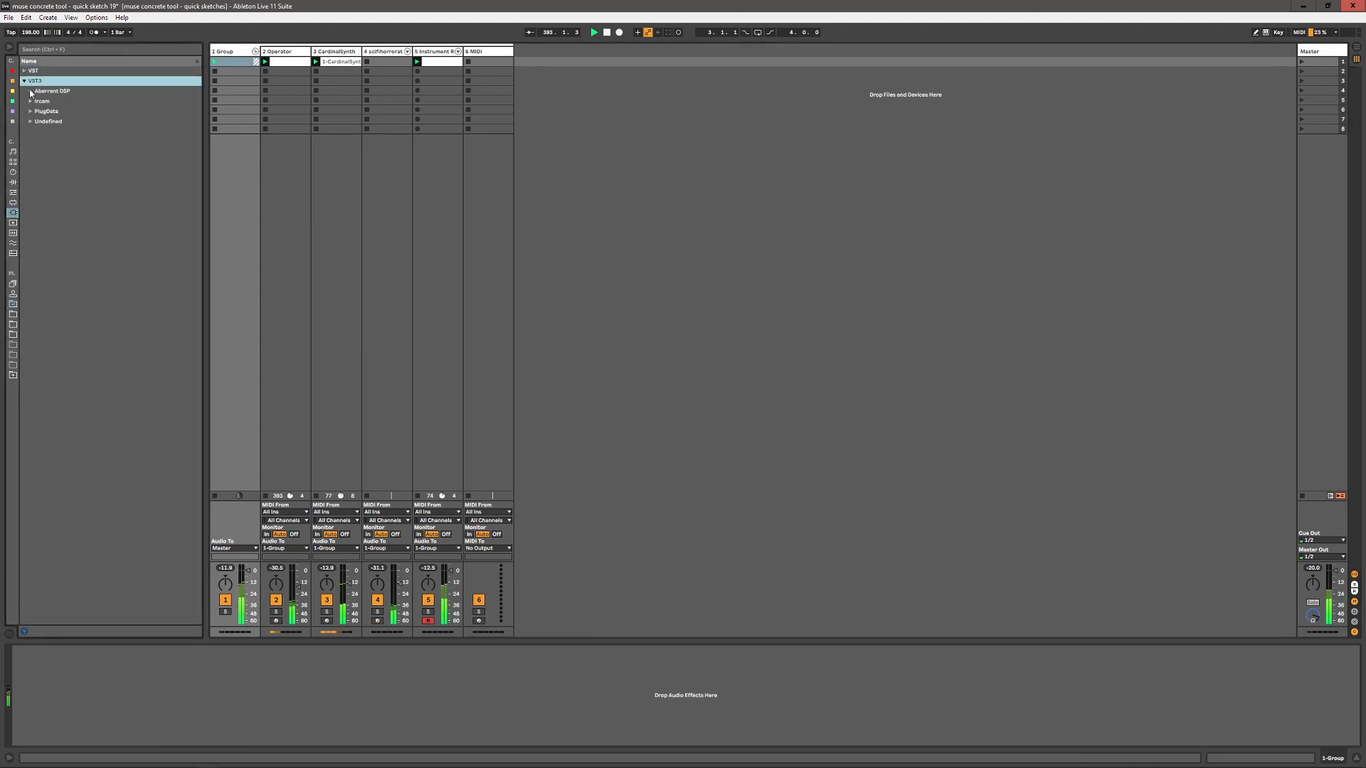
pyautogui.click(31, 101)
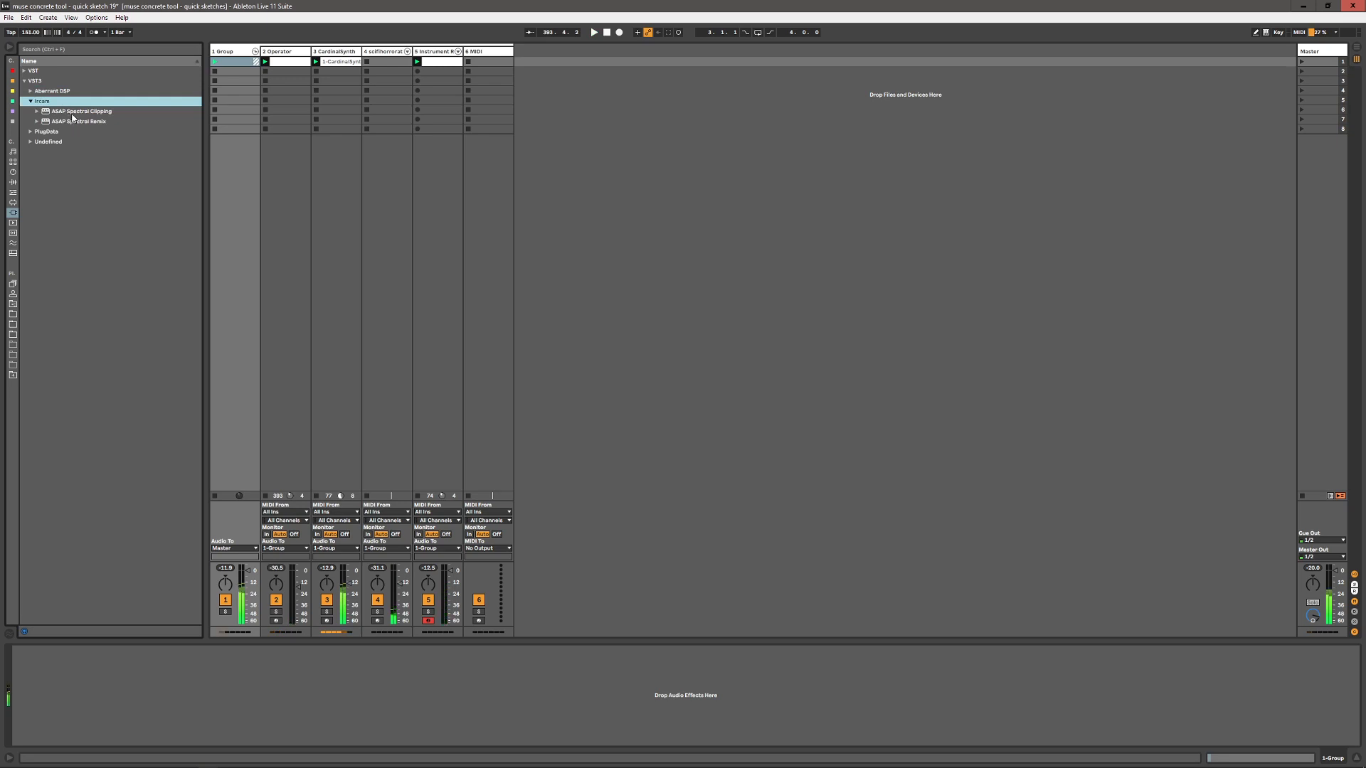
pyautogui.click(73, 113)
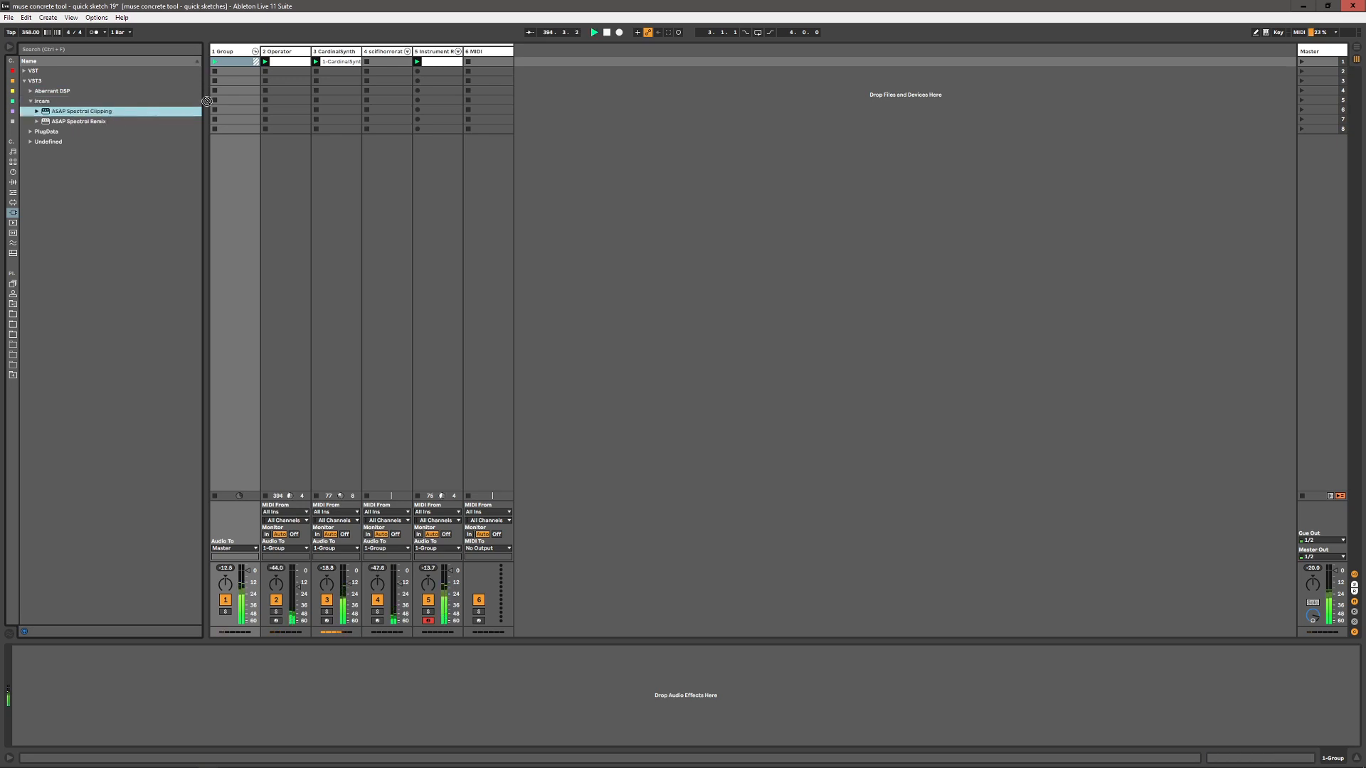
pyautogui.moveTo(239, 54); pyautogui.dragTo(238, 54)
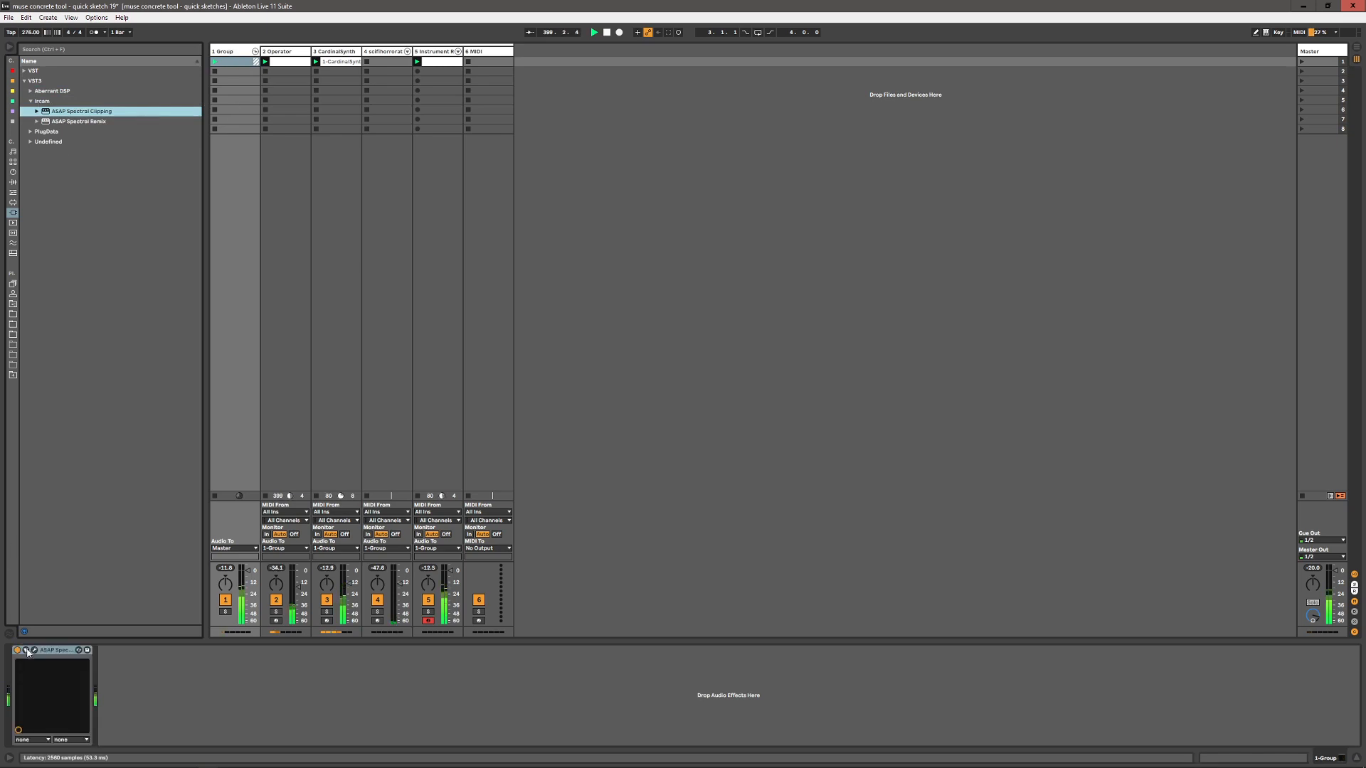
pyautogui.moveTo(83, 122); pyautogui.dragTo(141, 169)
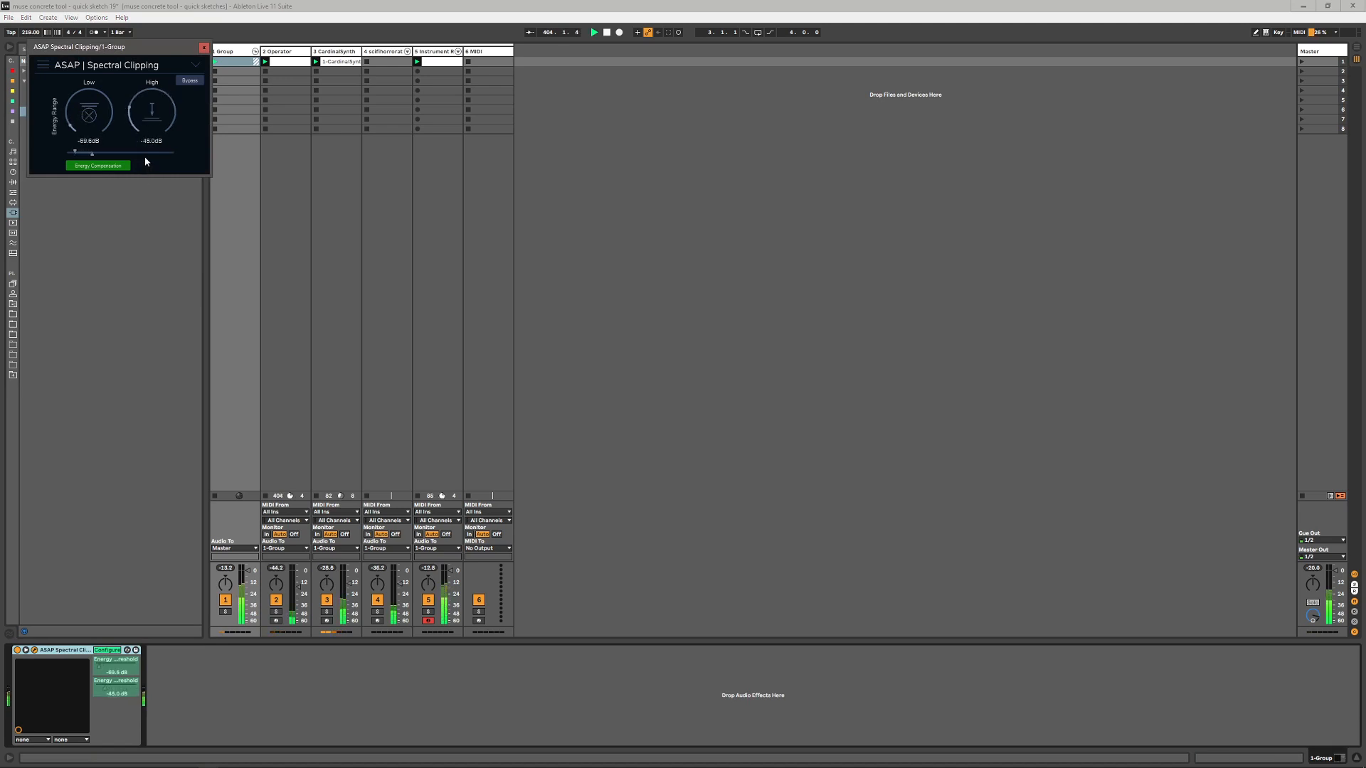
pyautogui.click(204, 47)
# - Add ASAP Spectral Remix after Spectral Clipping, with Harmonic about 40.8%, Noise and Error about 38.4%, and adjust Attack and the Harmonic-Noise mix
pyautogui.moveTo(92, 119); pyautogui.dragTo(206, 681)
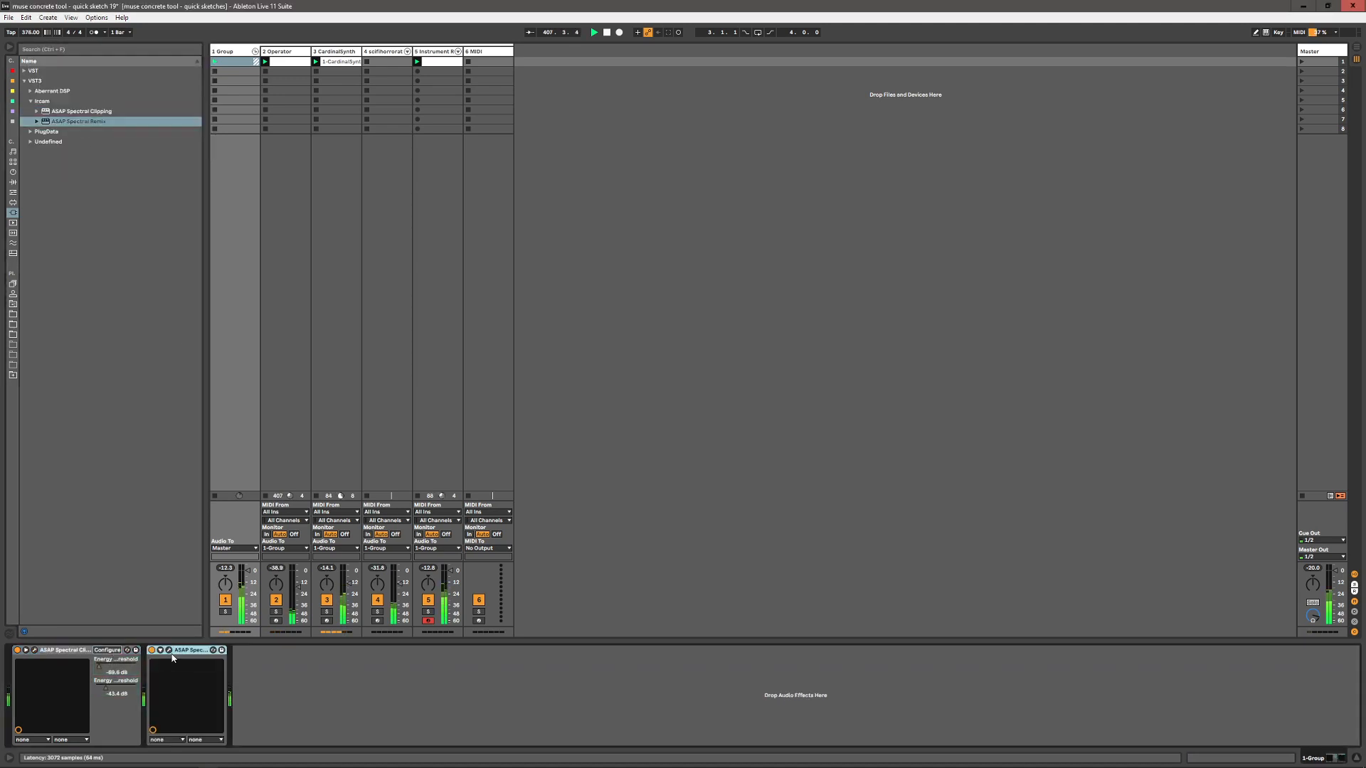
pyautogui.moveTo(63, 111); pyautogui.dragTo(79, 201)
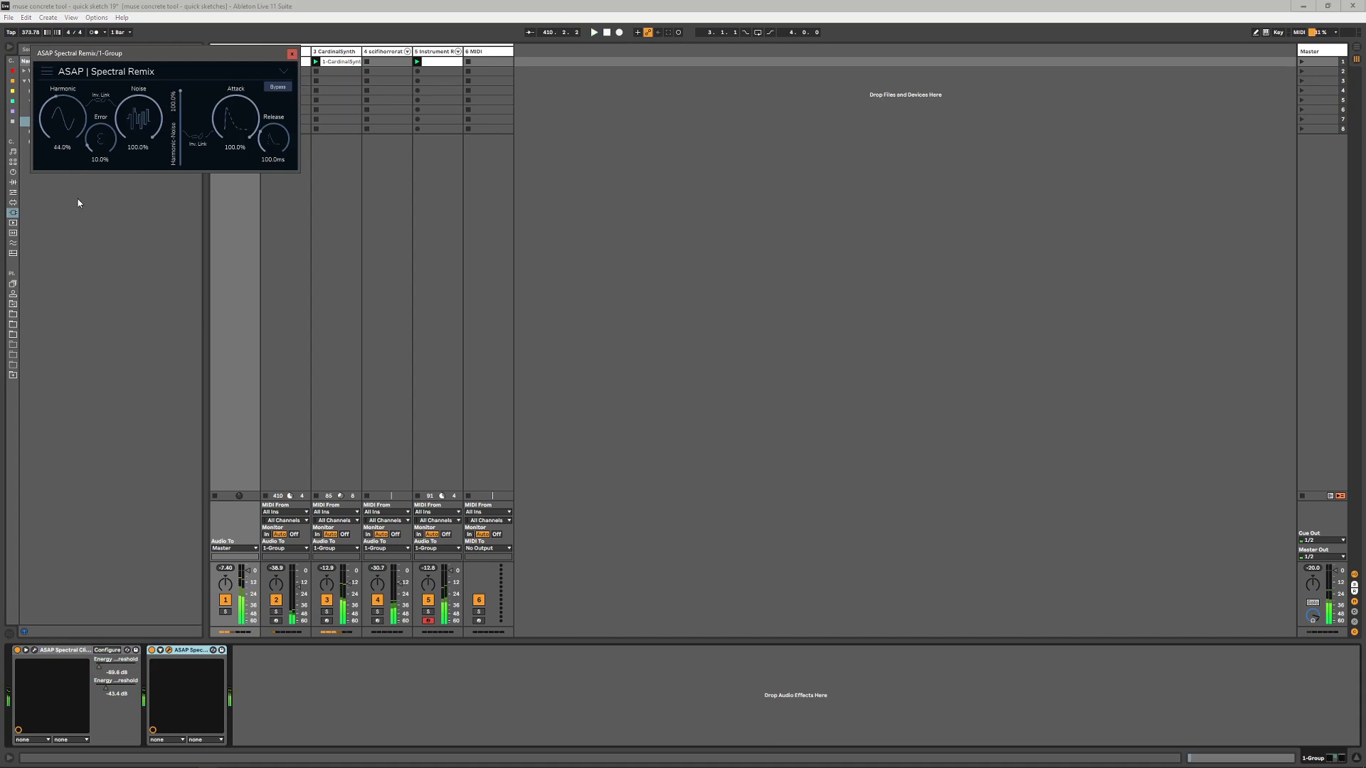
pyautogui.moveTo(100, 141); pyautogui.dragTo(132, 200)
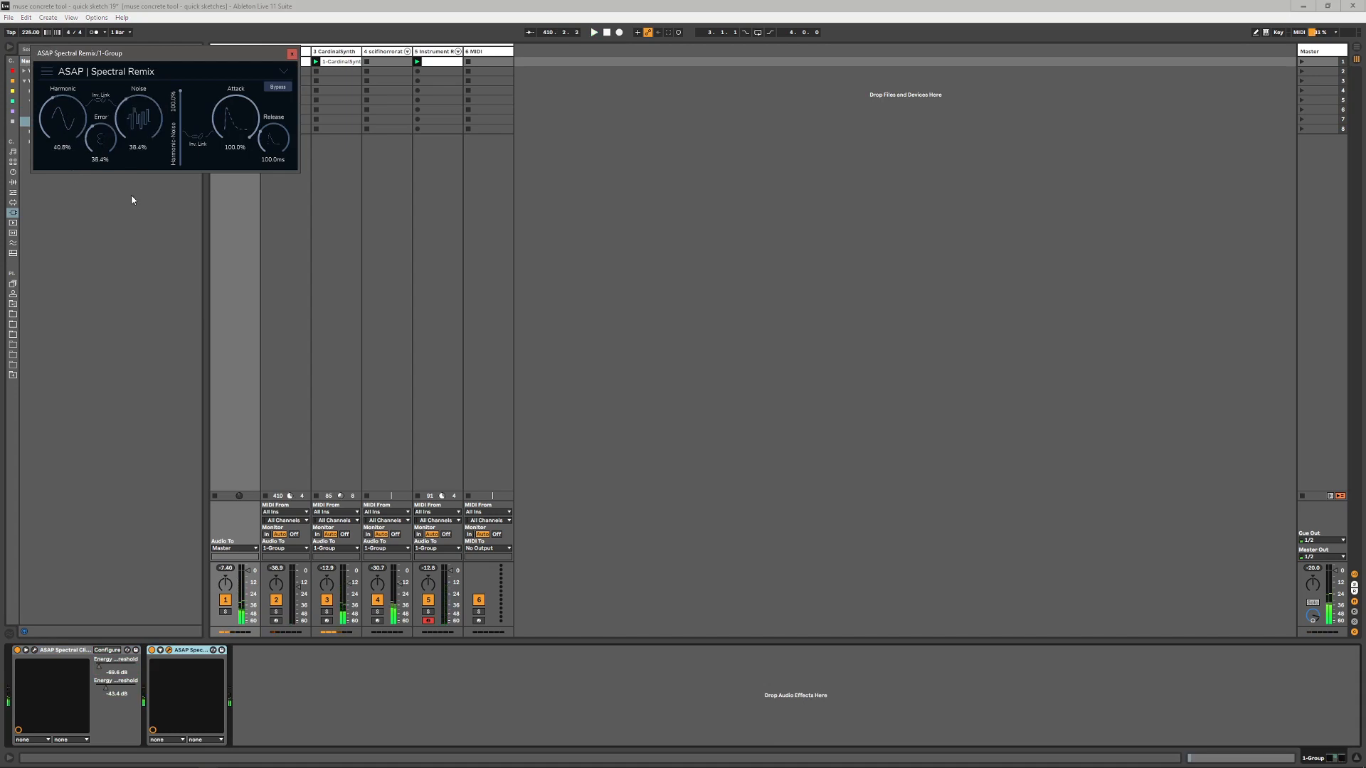
pyautogui.moveTo(219, 123); pyautogui.dragTo(234, 160)
pyautogui.moveTo(181, 116); pyautogui.dragTo(182, 141)
pyautogui.click(291, 54)
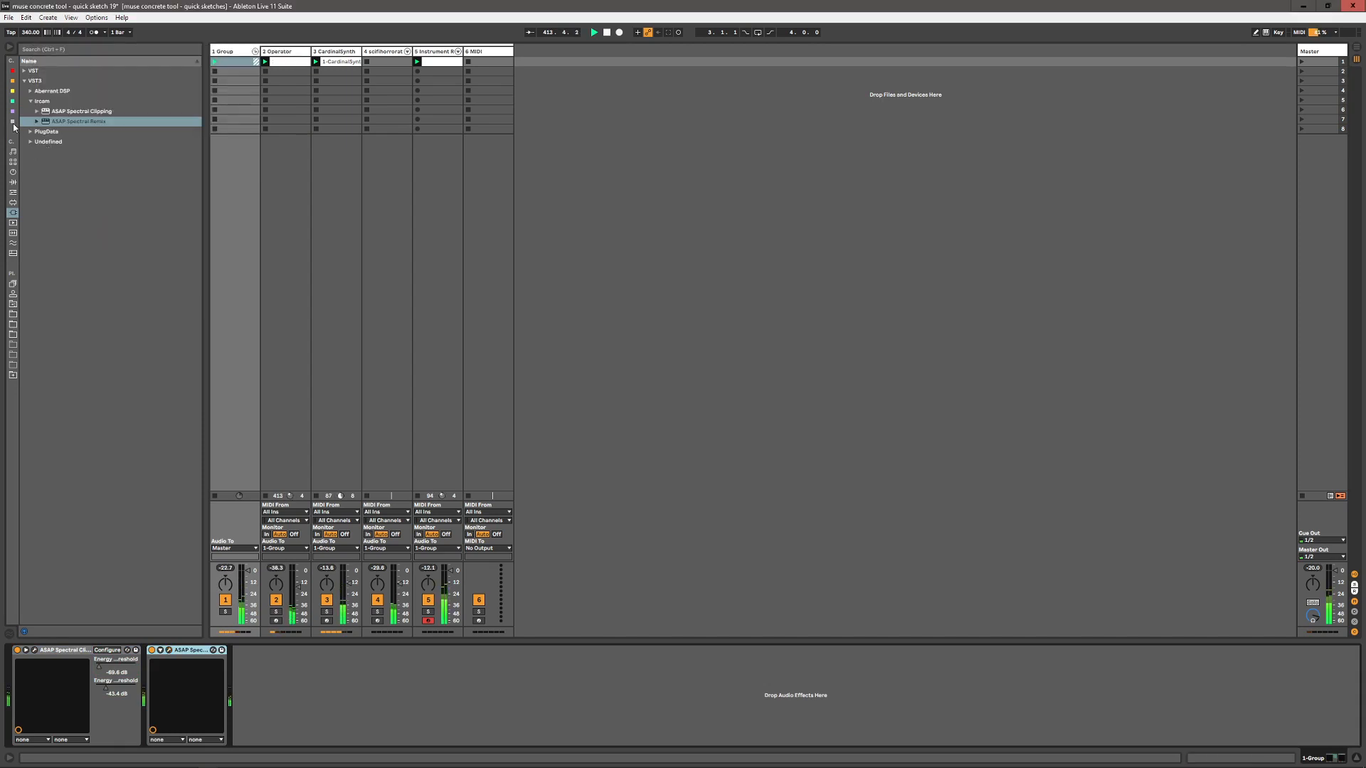
# - Insert the ChorusPhaser-Pre11 rack at the start of the group's chain and adjust its Chorus modulation and Phaser frequency and feedback
pyautogui.click(12, 182)
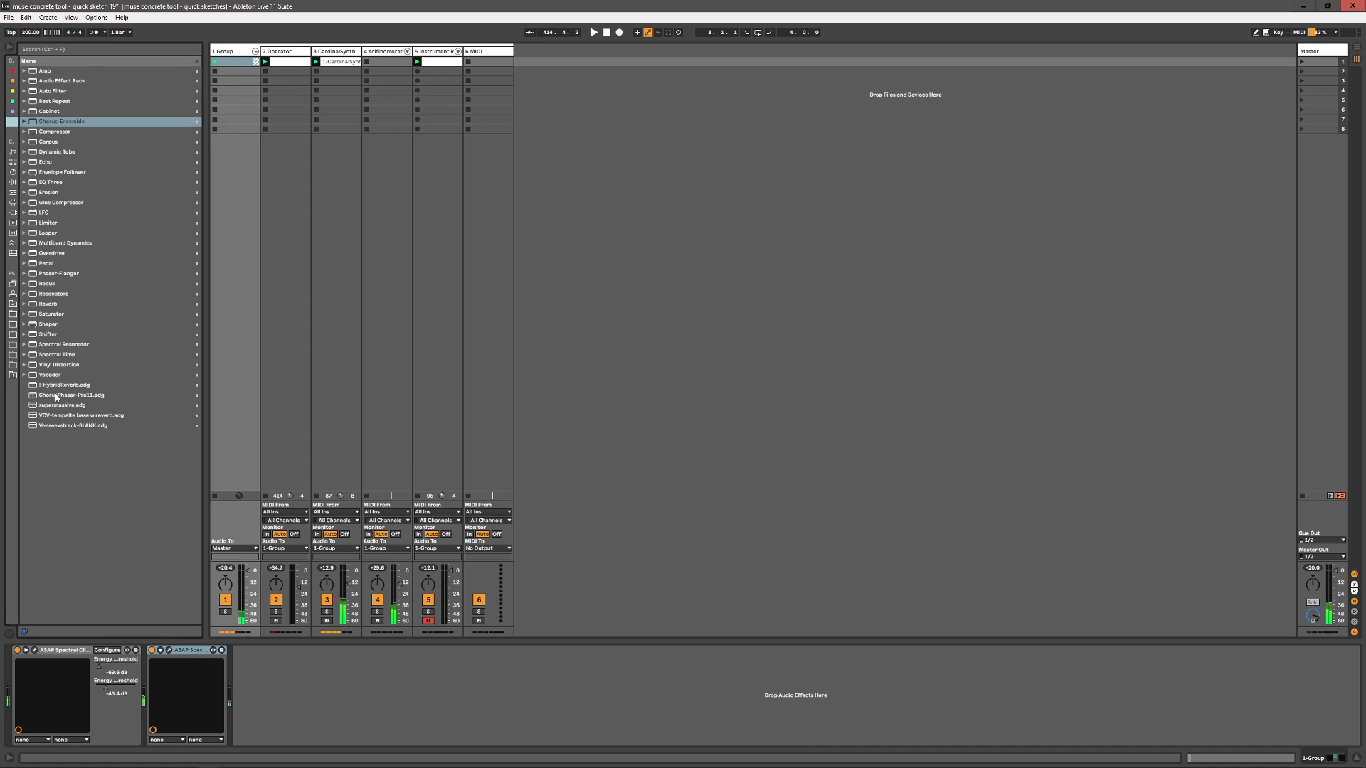
pyautogui.moveTo(56, 397); pyautogui.dragTo(26, 690)
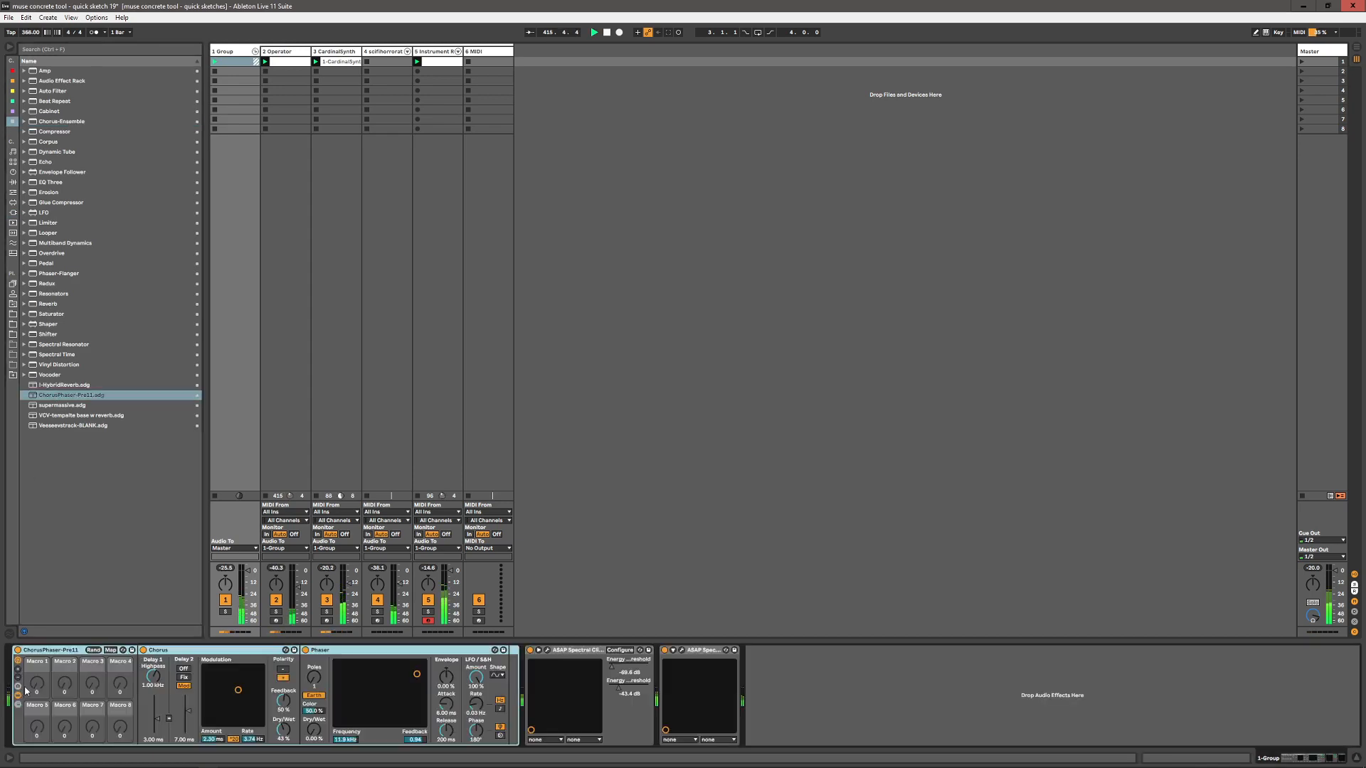
pyautogui.moveTo(238, 691); pyautogui.dragTo(217, 713)
pyautogui.moveTo(397, 699)
pyautogui.mouseDown()
pyautogui.moveTo(378, 706)
pyautogui.moveTo(388, 692)
pyautogui.mouseUp()
pyautogui.moveTo(231, 705)
pyautogui.mouseDown()
pyautogui.moveTo(256, 684)
pyautogui.moveTo(211, 671)
pyautogui.moveTo(215, 715)
pyautogui.mouseUp()
pyautogui.moveTo(388, 690)
pyautogui.mouseDown()
pyautogui.moveTo(396, 705)
pyautogui.moveTo(407, 673)
pyautogui.mouseUp()
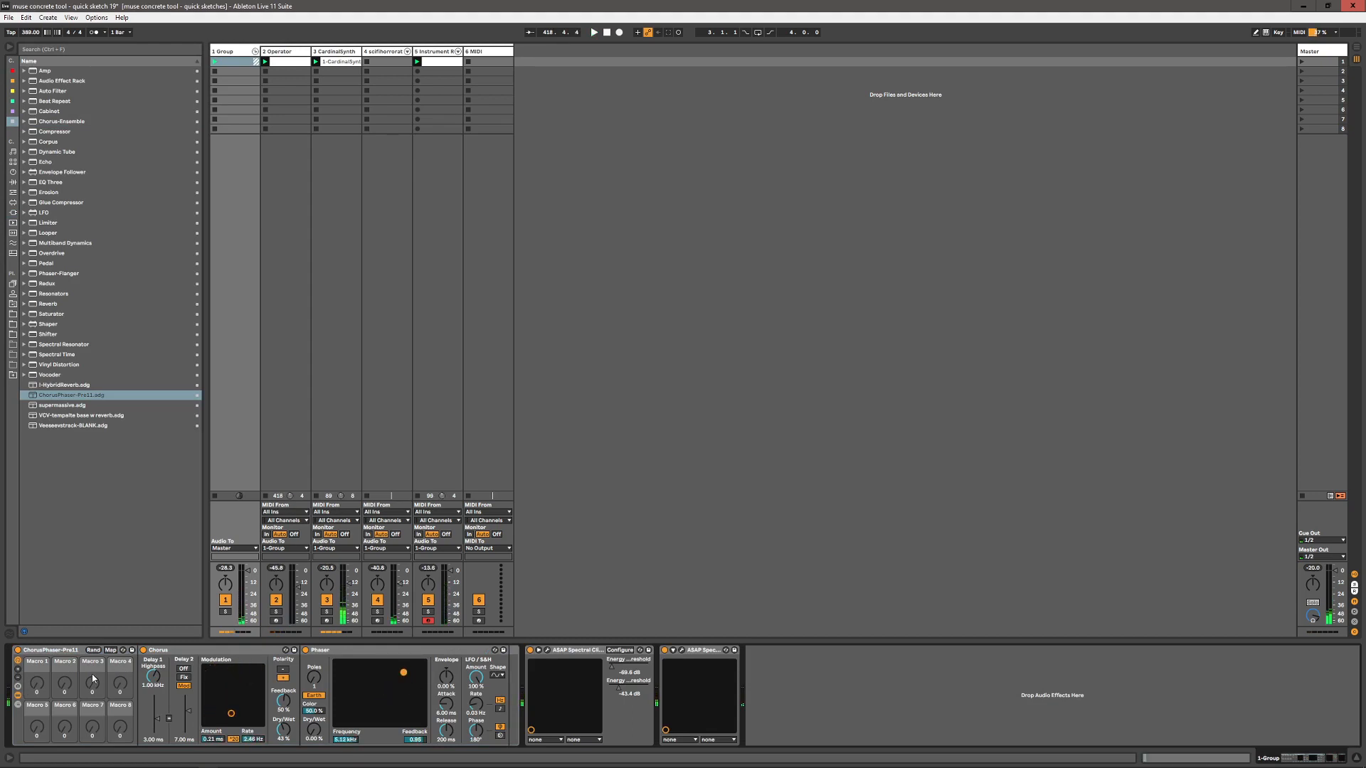
# - Find and add the default Audio Effect Rack with its D>W macro, hide the browser, and move the rack to the start of the group's chain
pyautogui.click(55, 644)
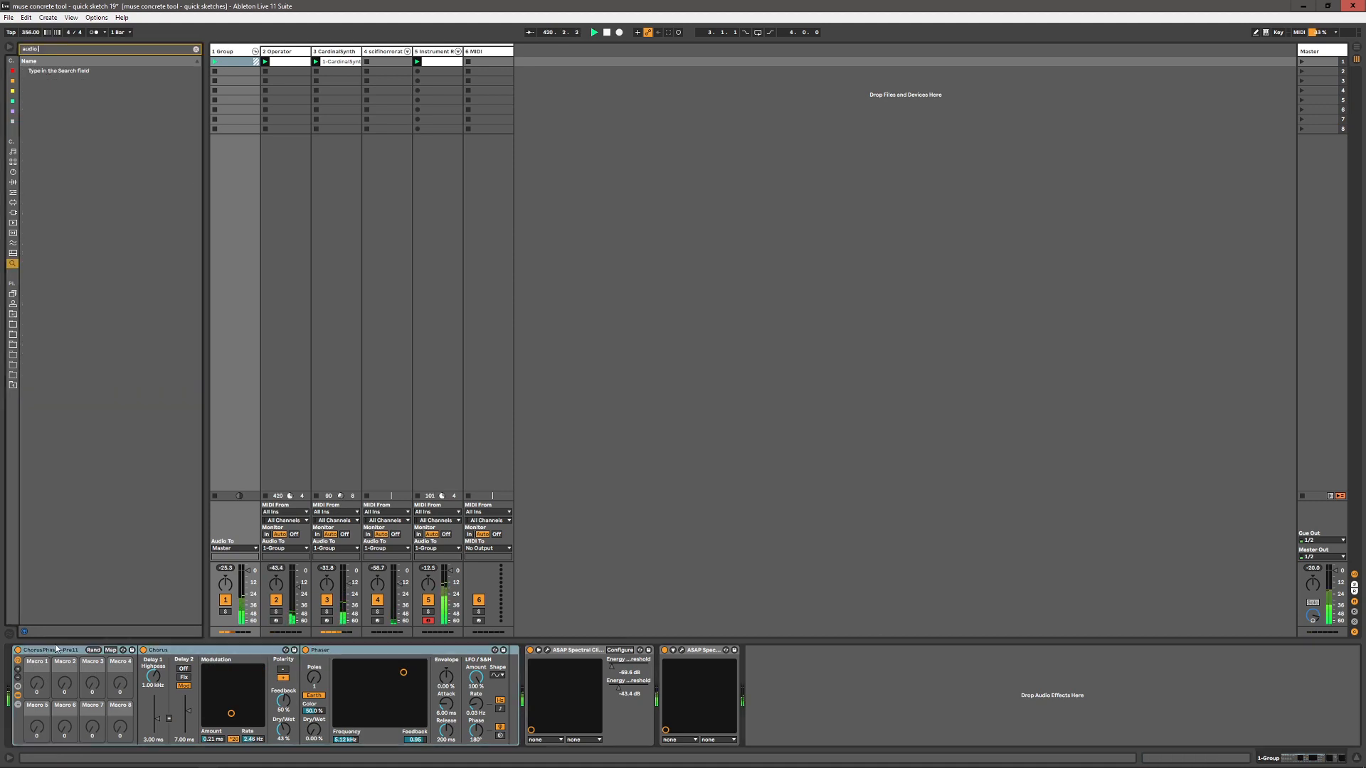
pyautogui.hotkey('ctrl', 'f')
pyautogui.write('audio effect rack')
pyautogui.press('Return')
pyautogui.hotkey('ctrl', 'alt', 'b')
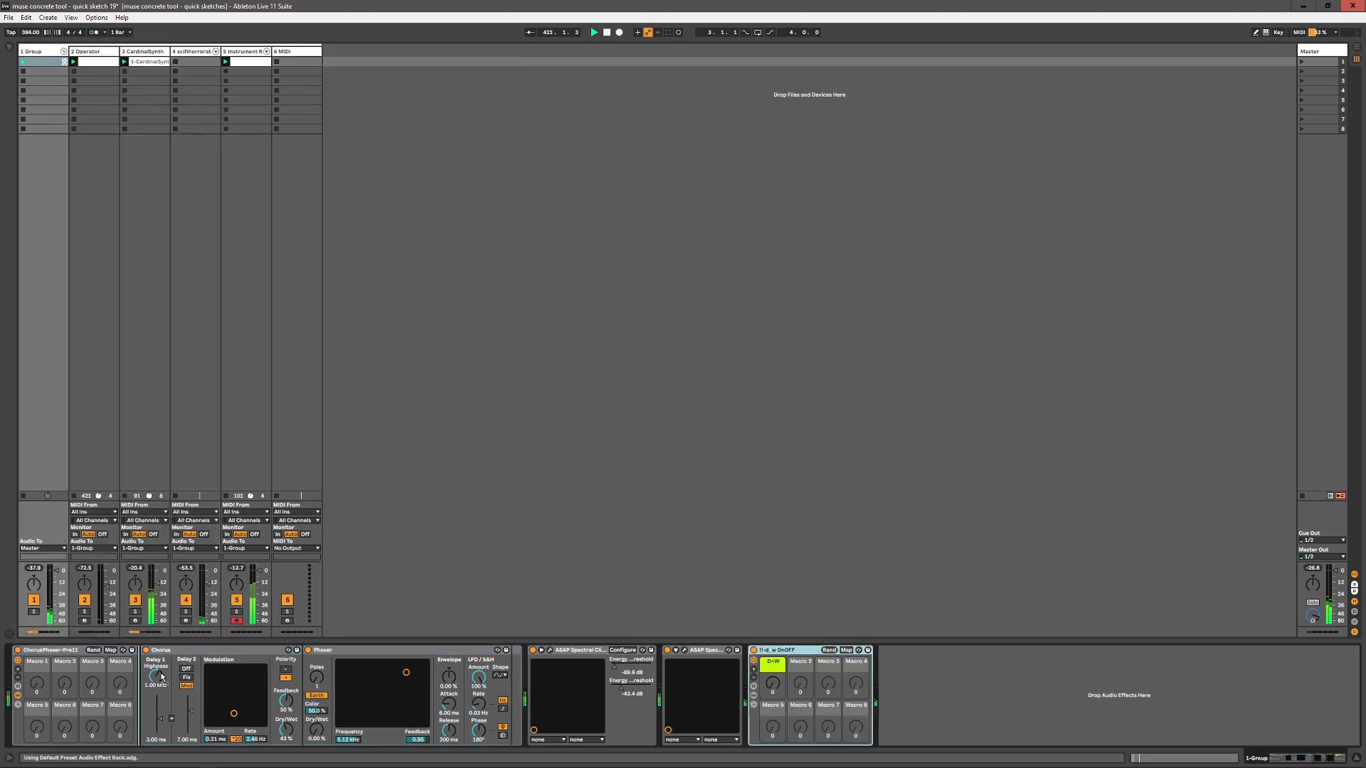
pyautogui.moveTo(789, 650); pyautogui.dragTo(55, 667)
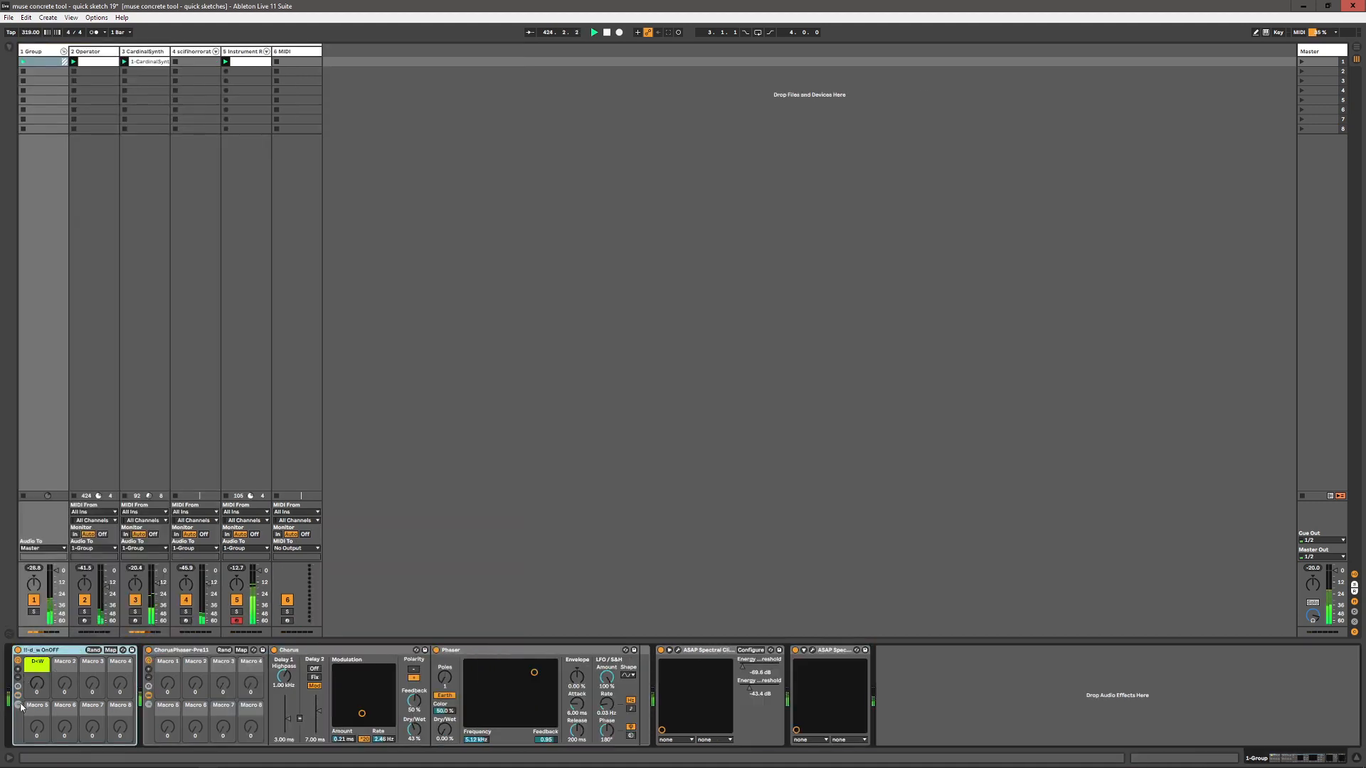
# - Move ChorusPhaser and both ASAP spectral effects into the rack's W chain, adjust the D>W macro, and collapse the chain view
pyautogui.click(18, 704)
pyautogui.doubleClick(146, 678)
pyautogui.click(407, 650)
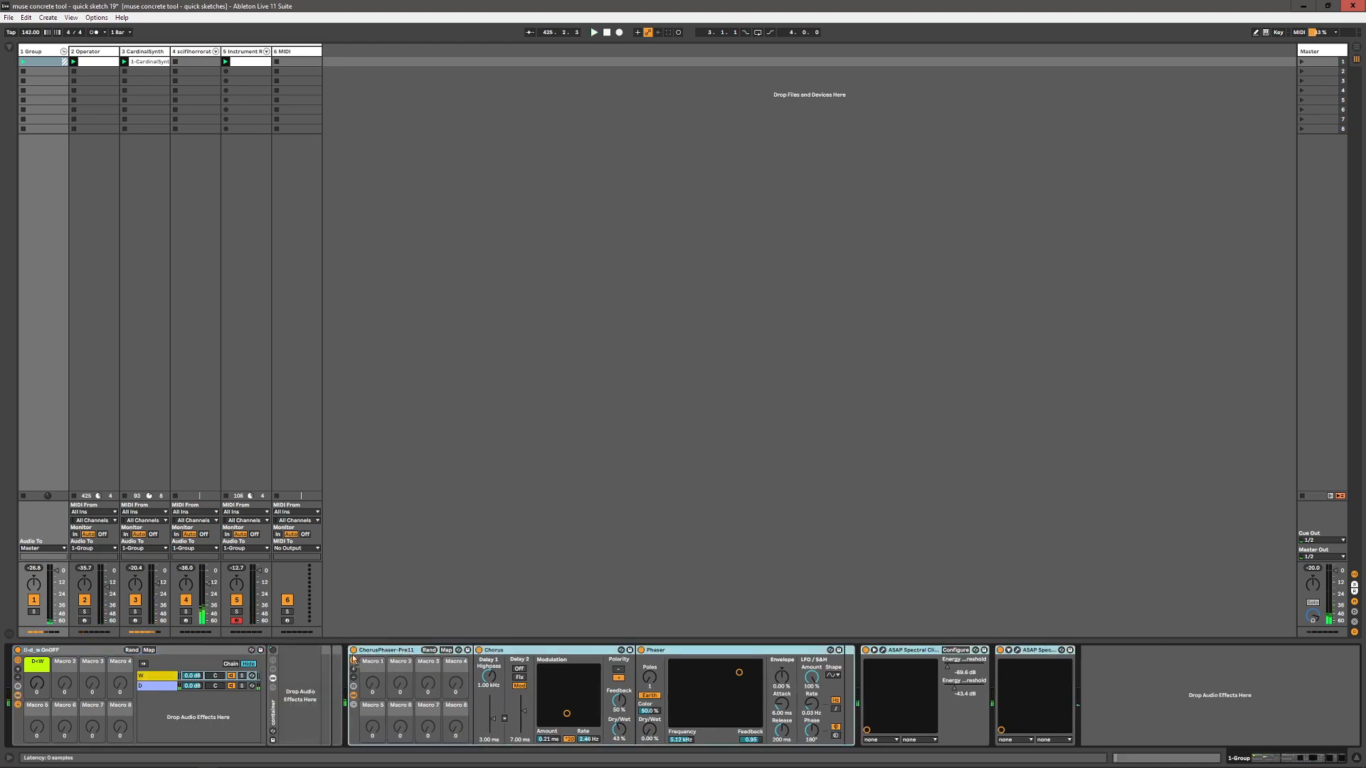
pyautogui.moveTo(353, 651); pyautogui.dragTo(281, 659)
pyautogui.moveTo(40, 689); pyautogui.dragTo(43, 643)
pyautogui.click(18, 706)
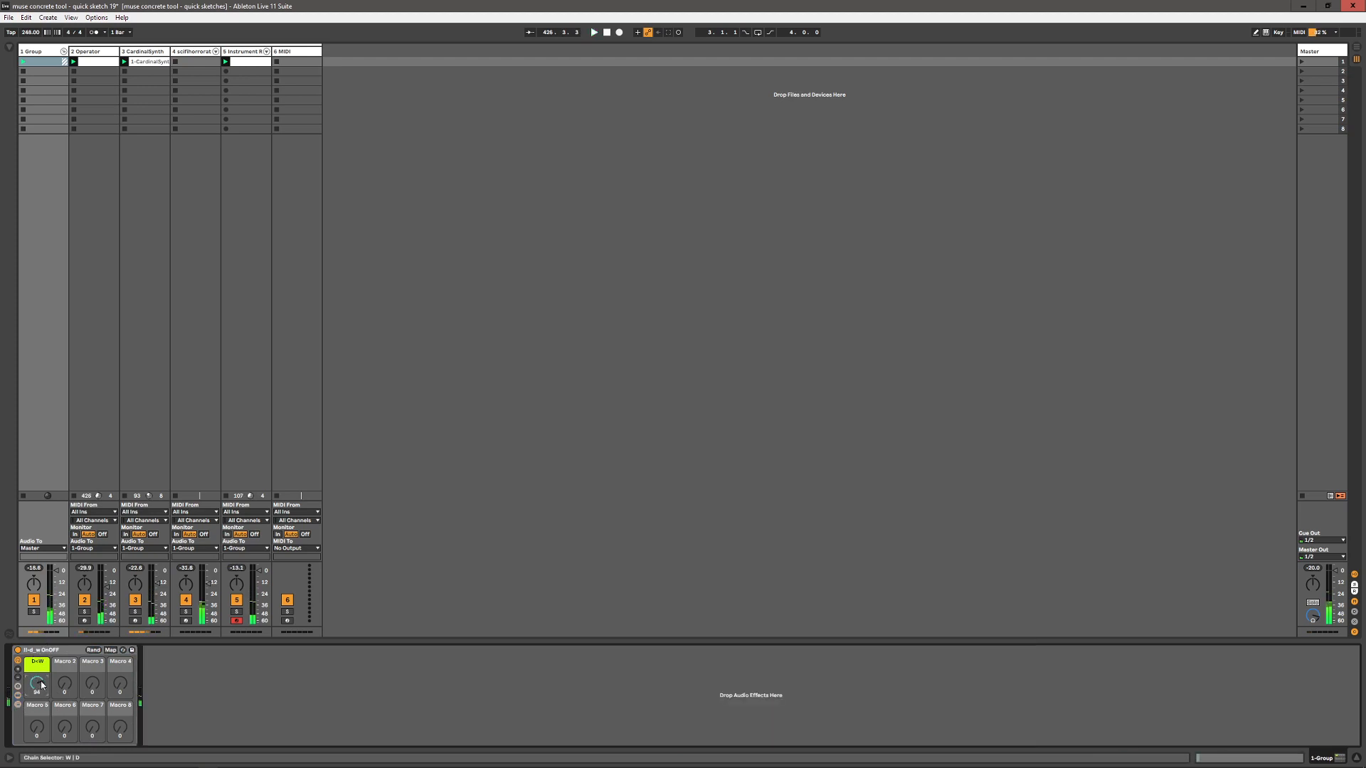
pyautogui.click(92, 52)
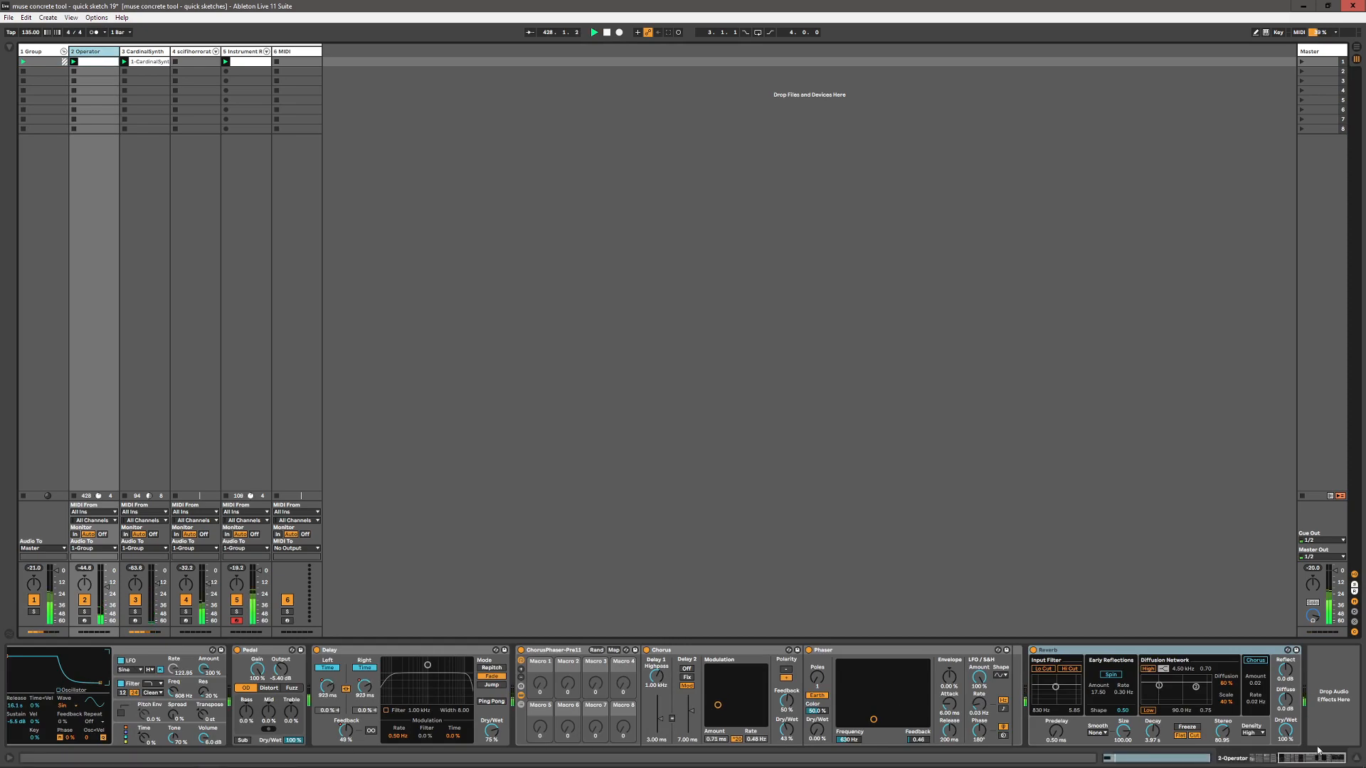
pyautogui.hscroll(-5, 72, 709)
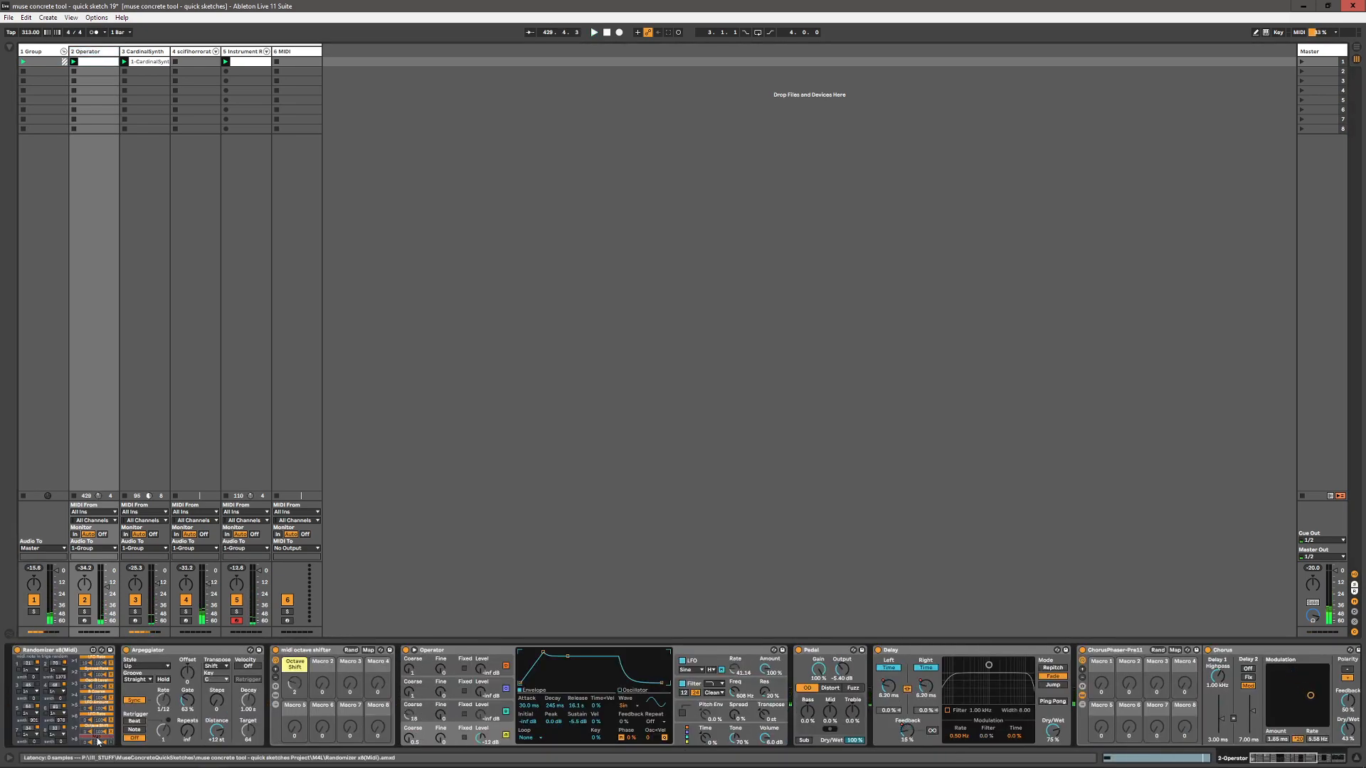
pyautogui.click(51, 62)
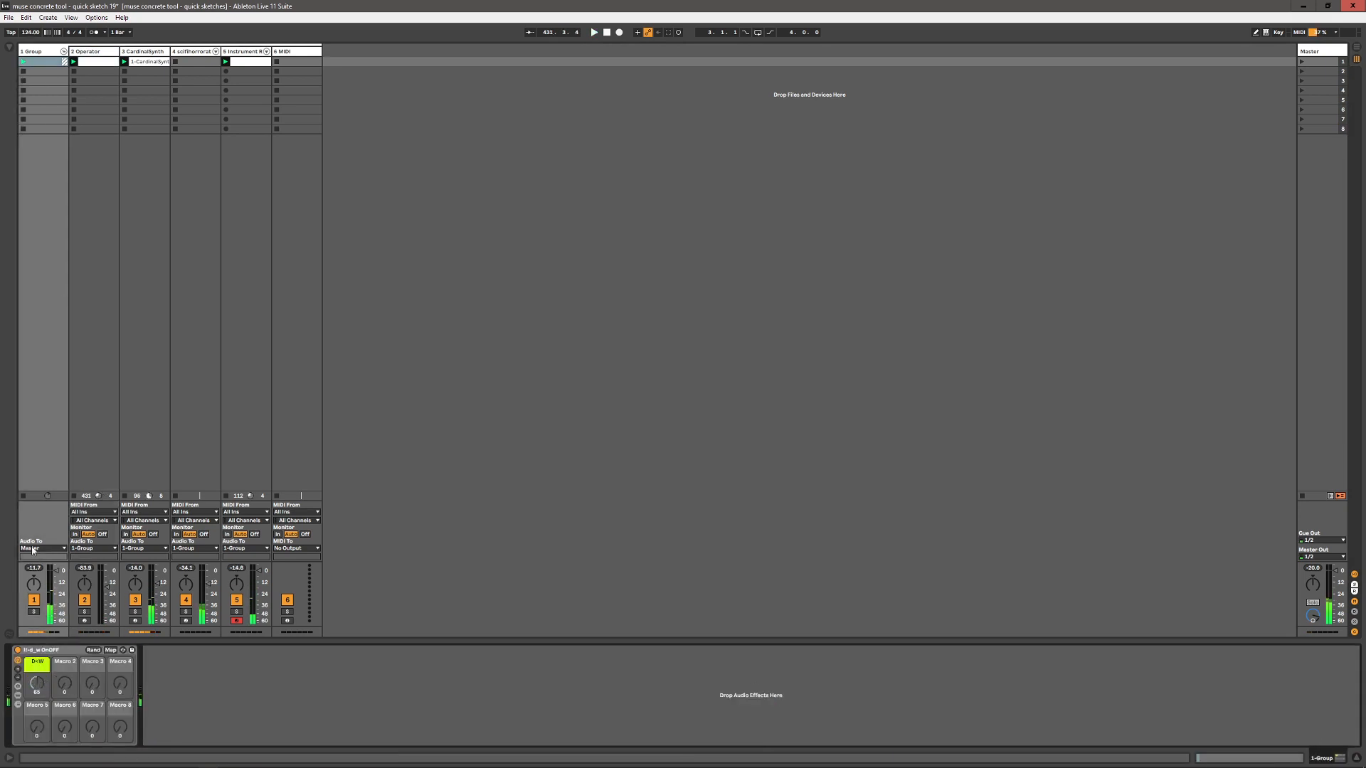
pyautogui.click(97, 61)
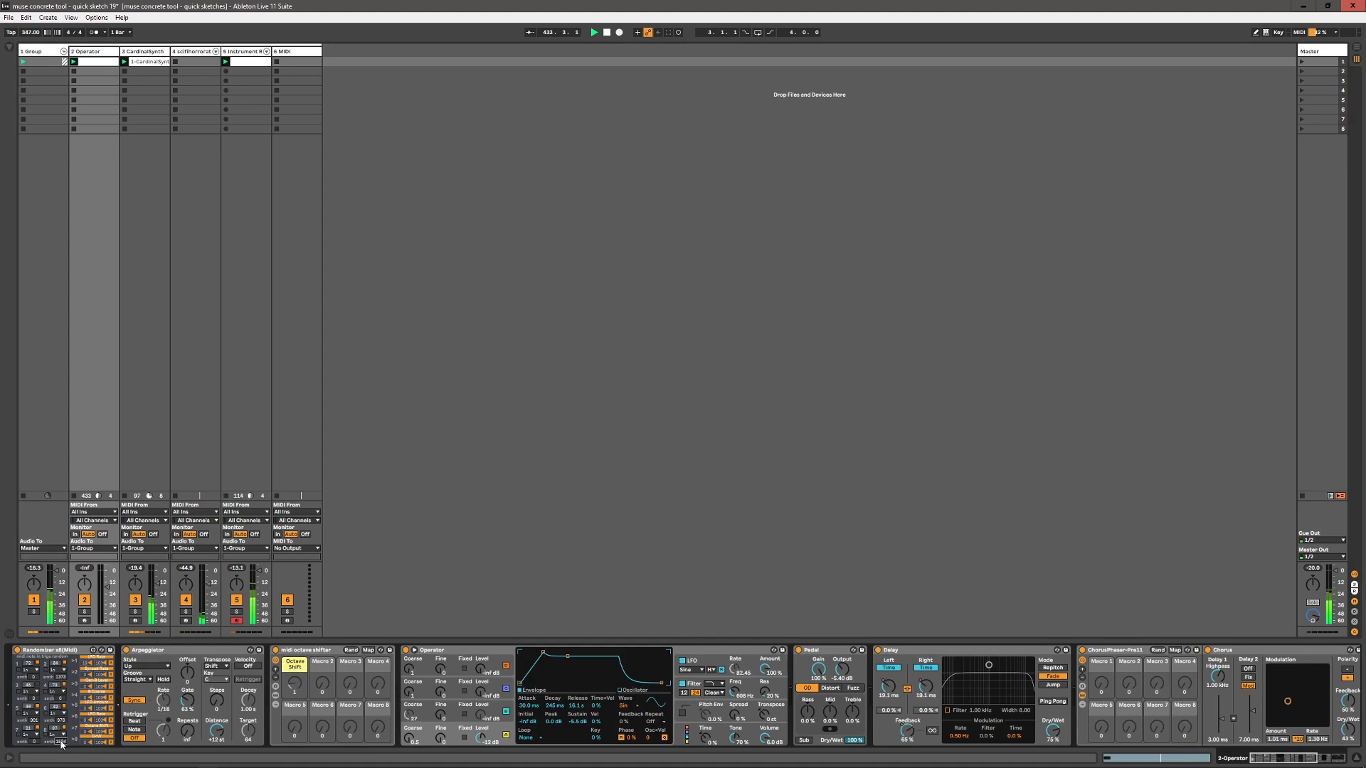
# - Add ASAP Spectral Clipping to the Instrument Rack track and set its thresholds to about -55.2 dB Low and -31.5 dB High
pyautogui.click(242, 52)
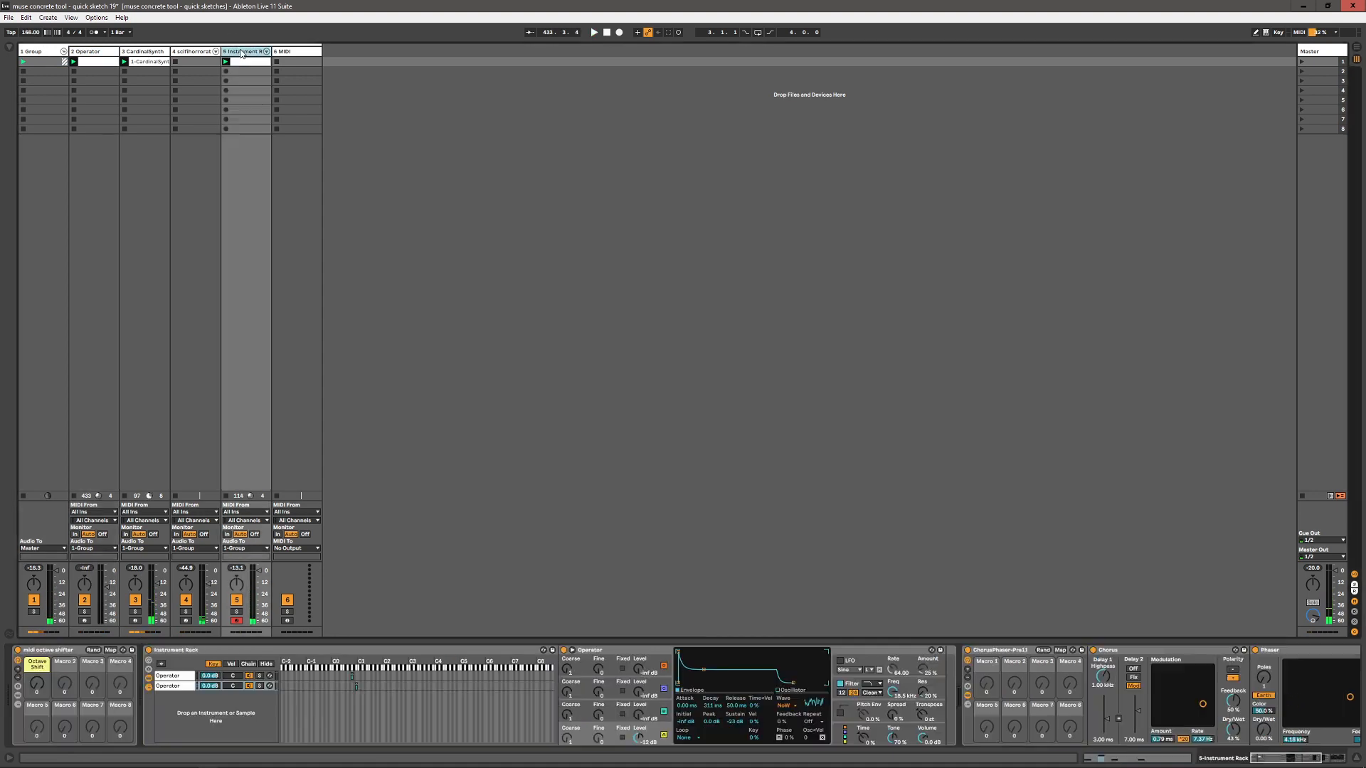
pyautogui.click(9, 49)
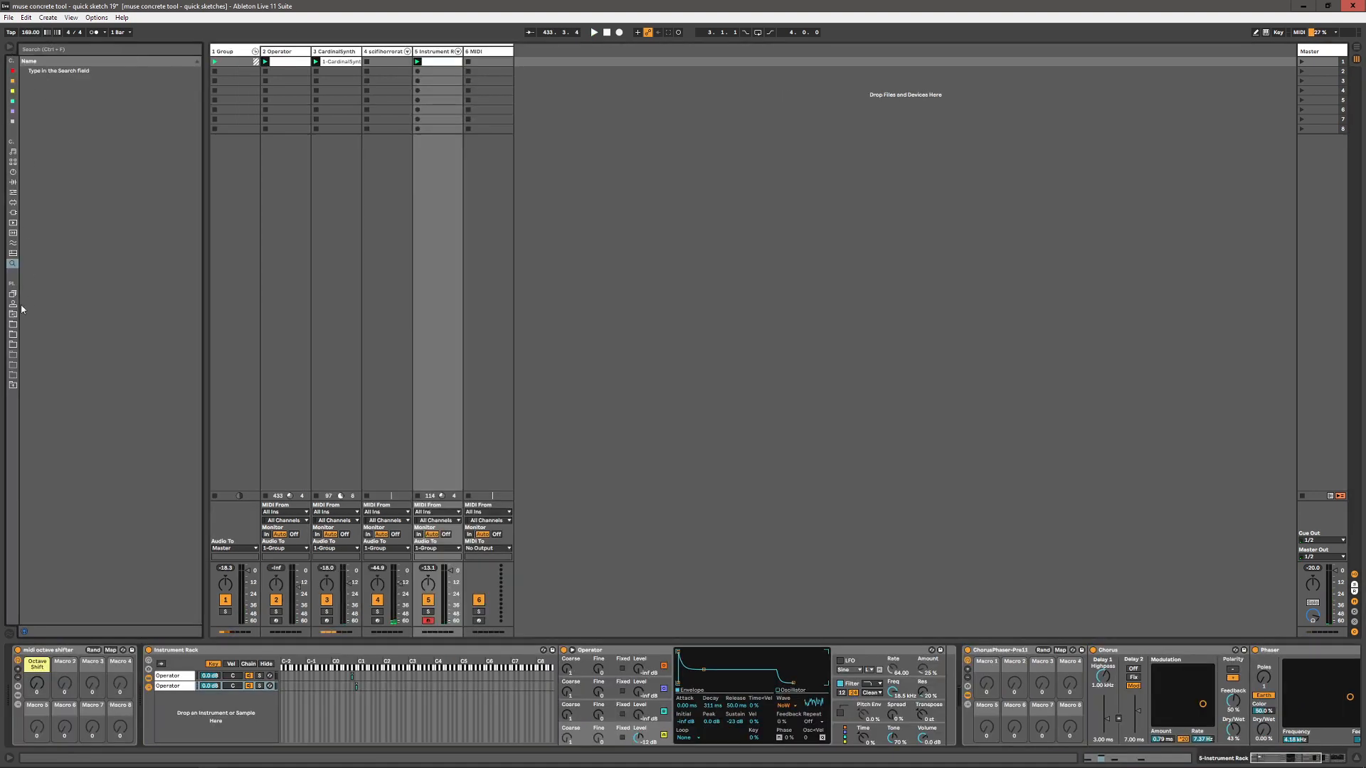
pyautogui.click(13, 212)
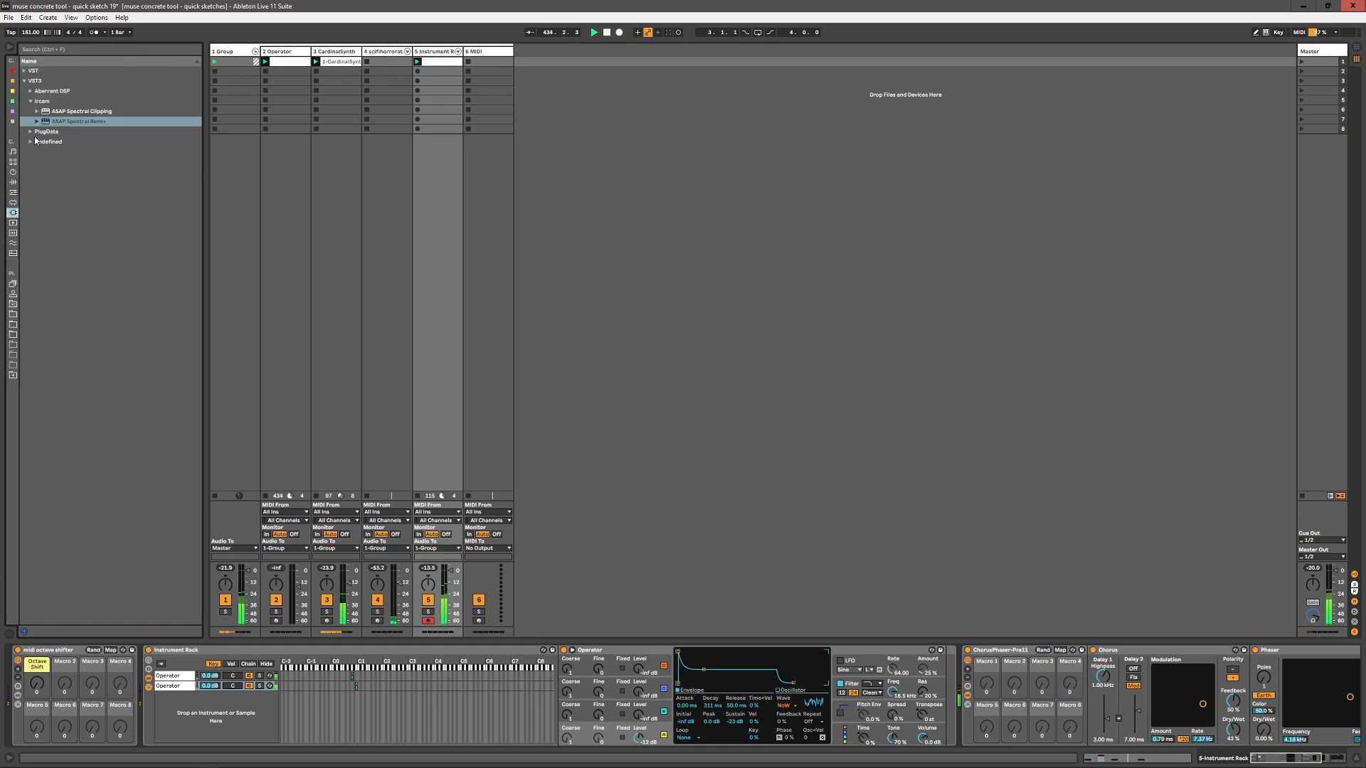
pyautogui.click(75, 122)
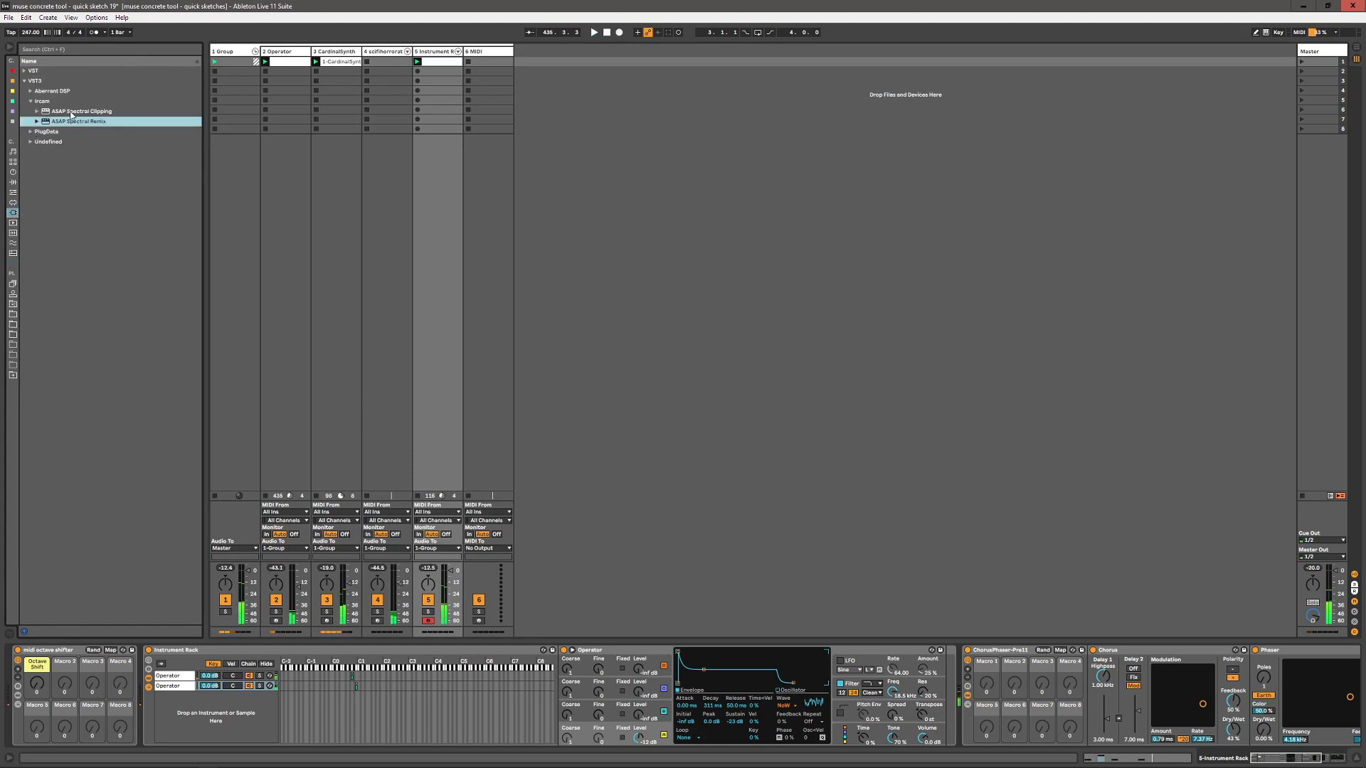
pyautogui.click(71, 113)
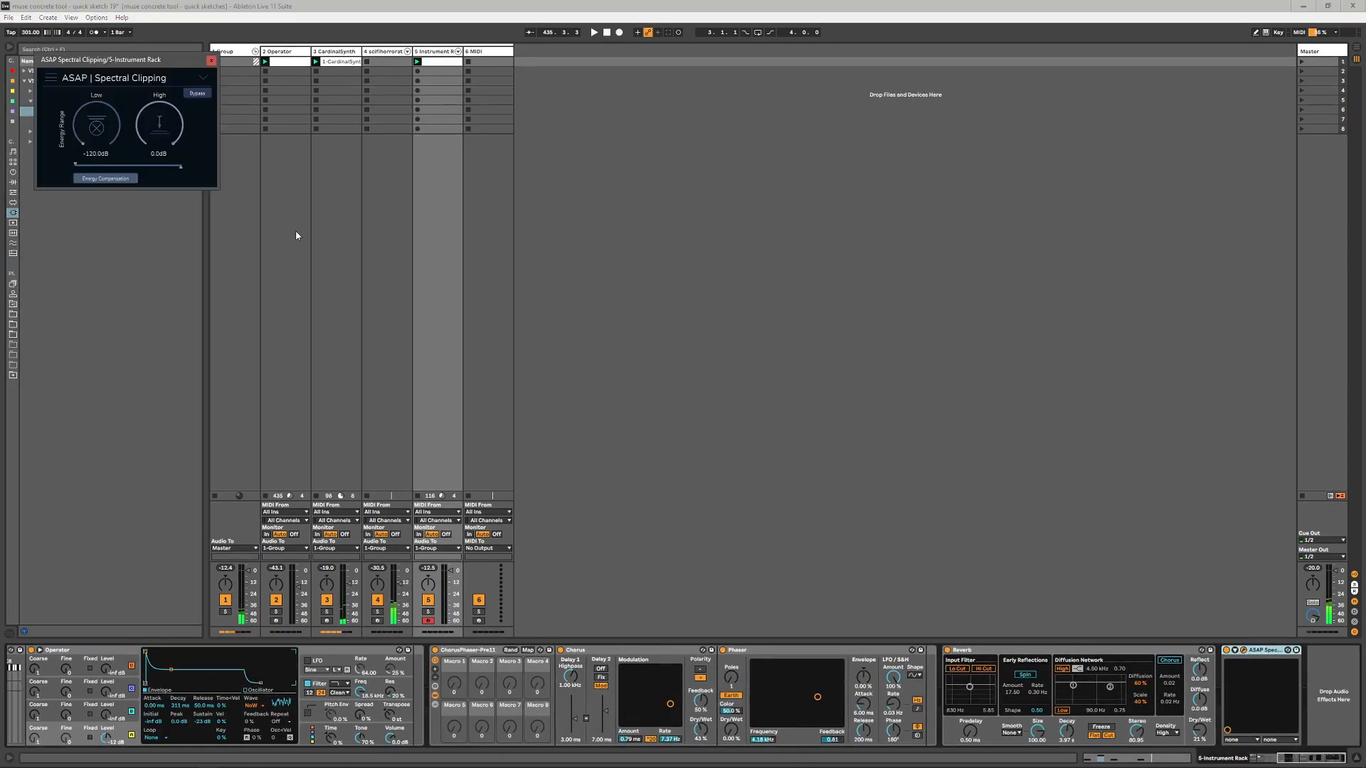
pyautogui.moveTo(93, 110); pyautogui.dragTo(108, 133)
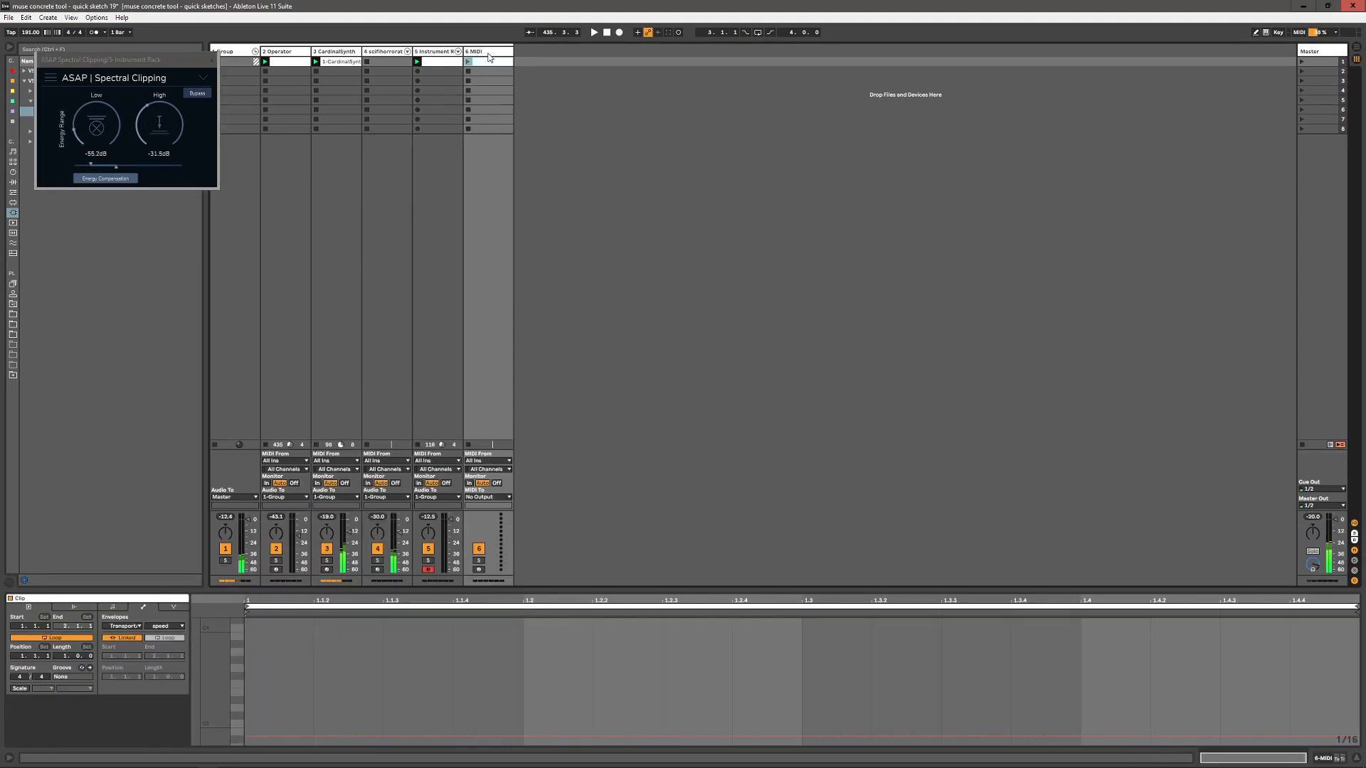
# - Rename the MIDI track holding the tempo and transport randomizers as TempoKilla
pyautogui.click(492, 61)
pyautogui.click(486, 54)
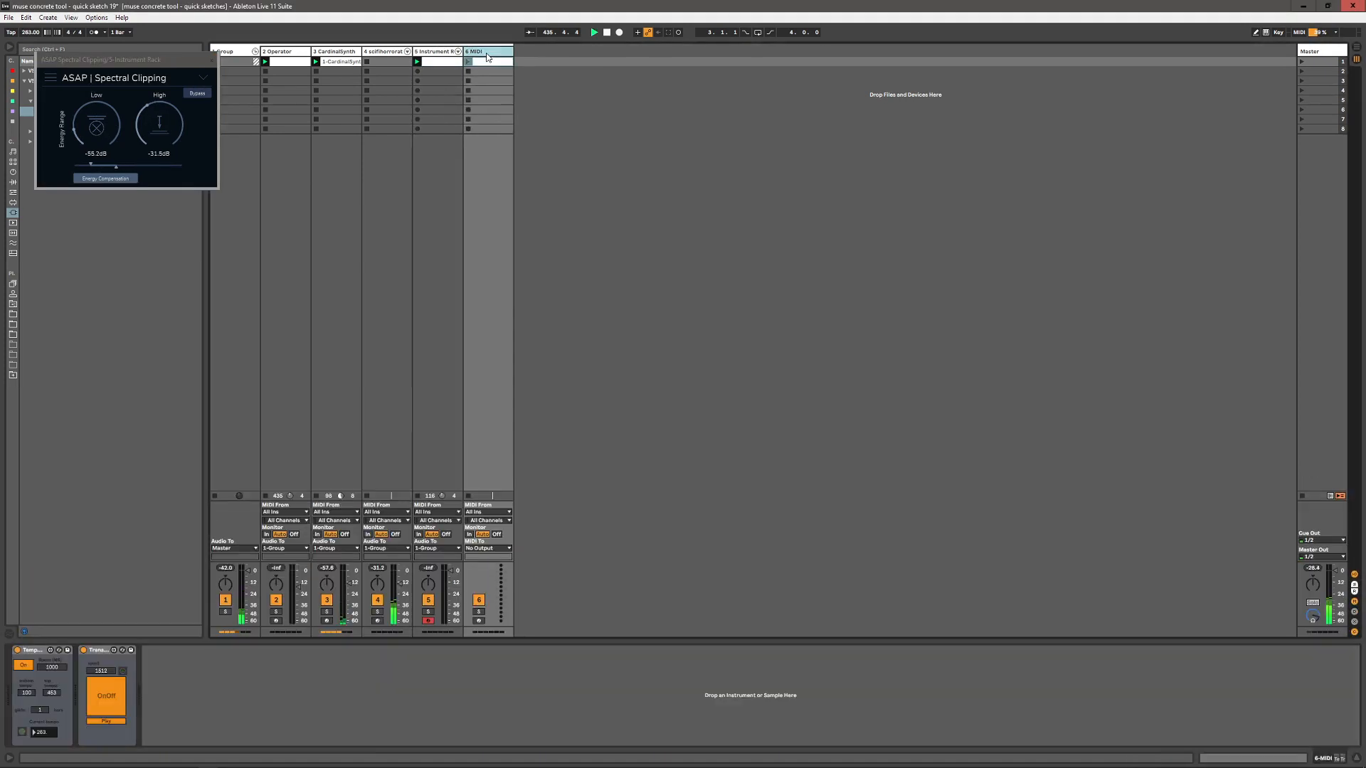
pyautogui.hotkey('ctrl', 'r')
pyautogui.write('TempoKilla')
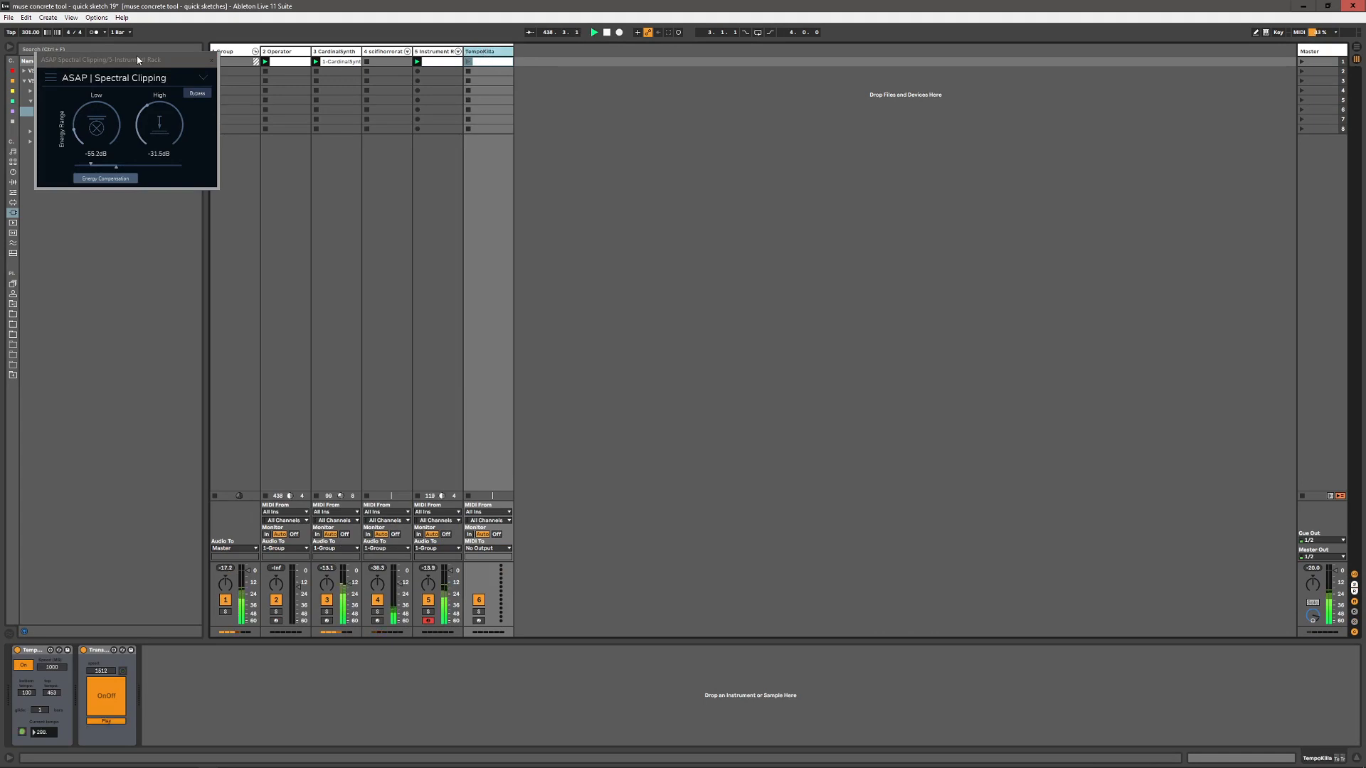
# - Reposition the Spectral Clipping window clear of the browser list and shift its thresholds to about -61.5 dB Low and -37.8 dB High
pyautogui.moveTo(137, 59); pyautogui.dragTo(338, 284)
pyautogui.moveTo(394, 240); pyautogui.dragTo(318, 216)
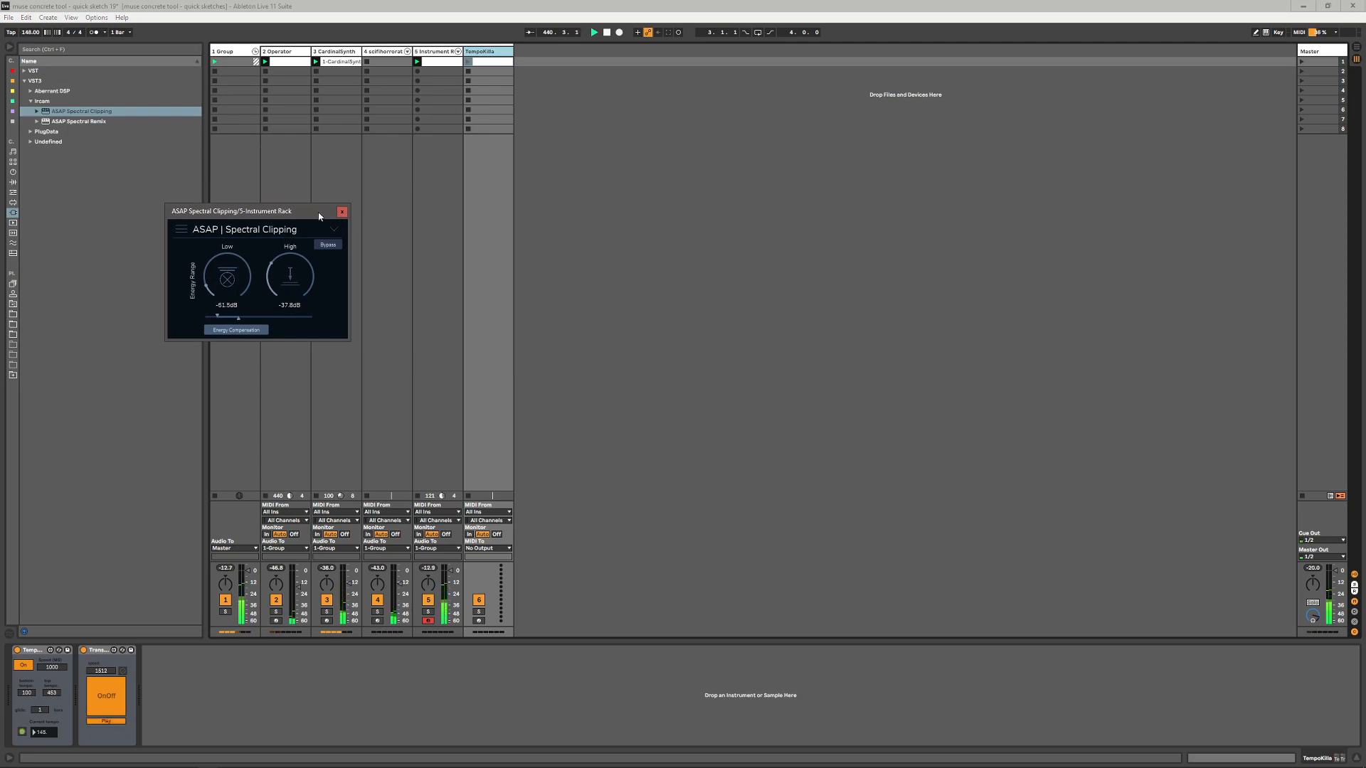
pyautogui.moveTo(266, 214); pyautogui.dragTo(240, 188)
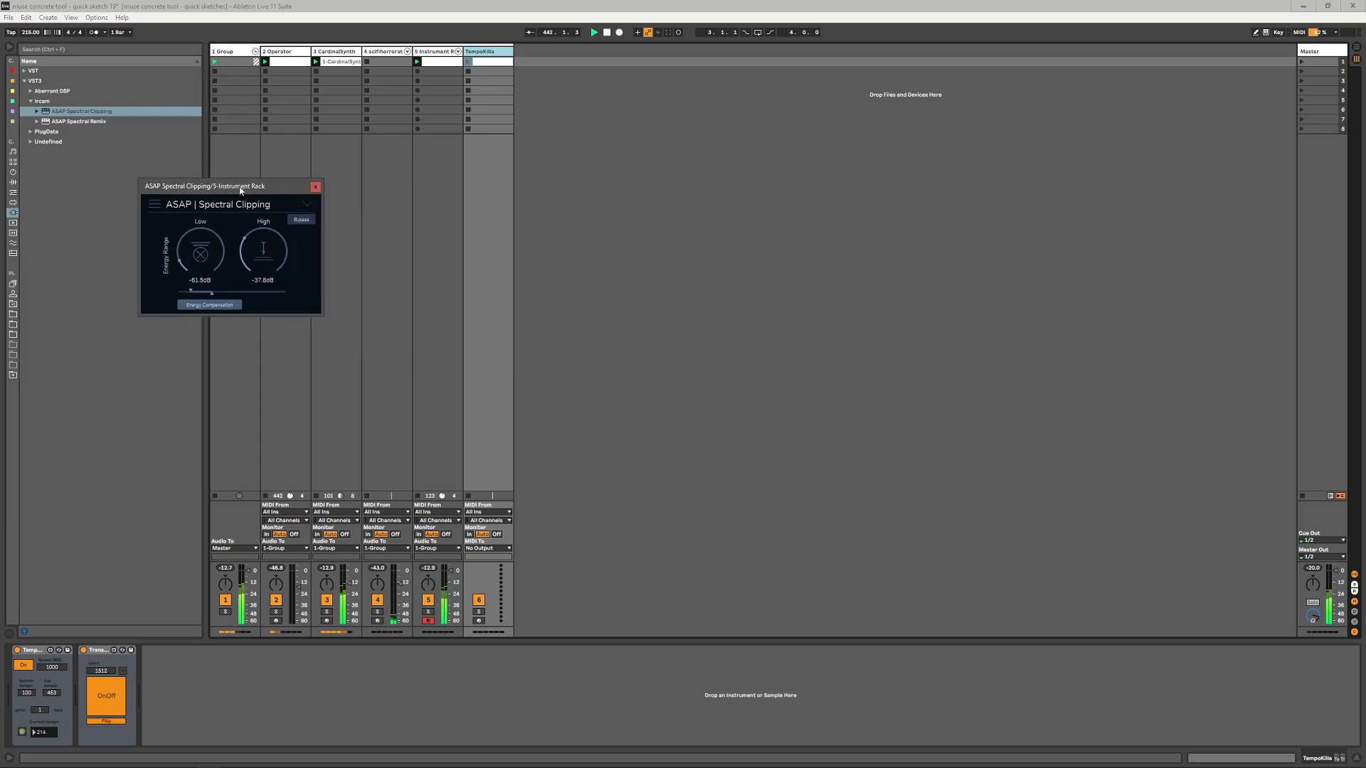